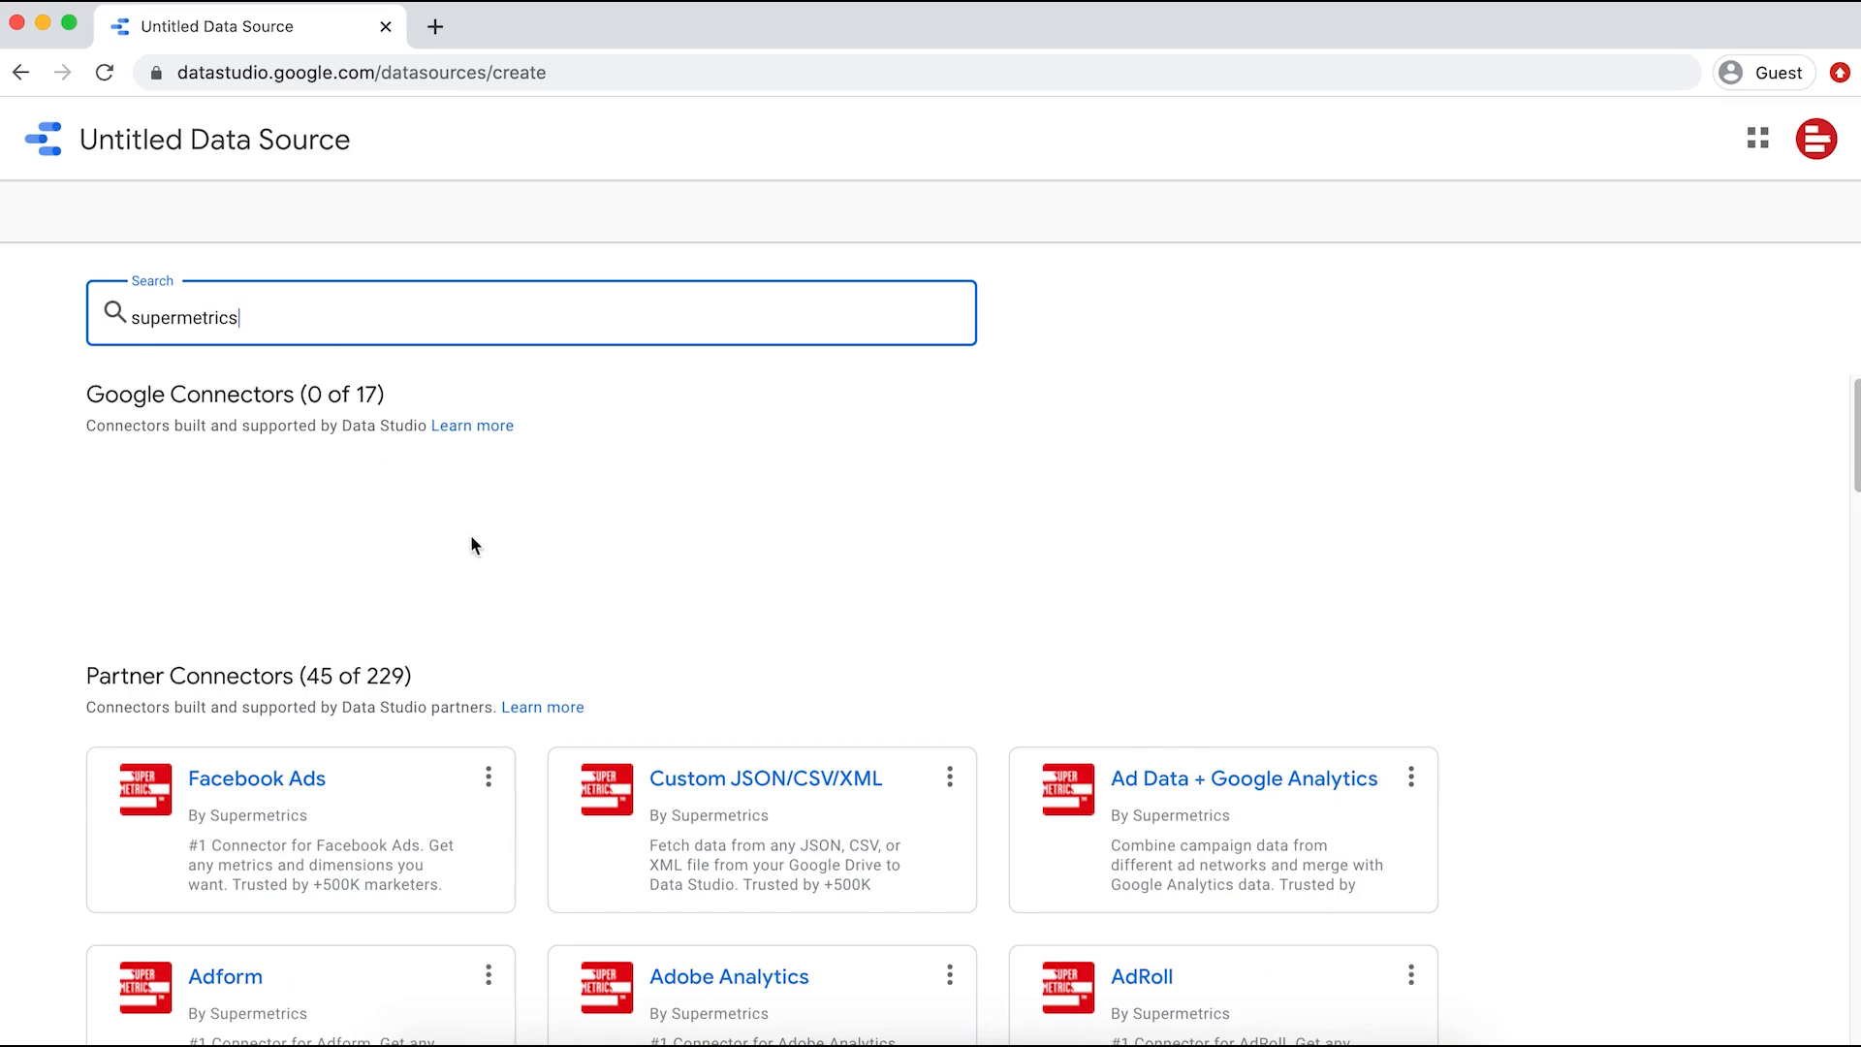
- Browse the Supermetrics partner connectors and choose the Facebook Ads connector for the new data source
scroll(522, 533, down, 5)
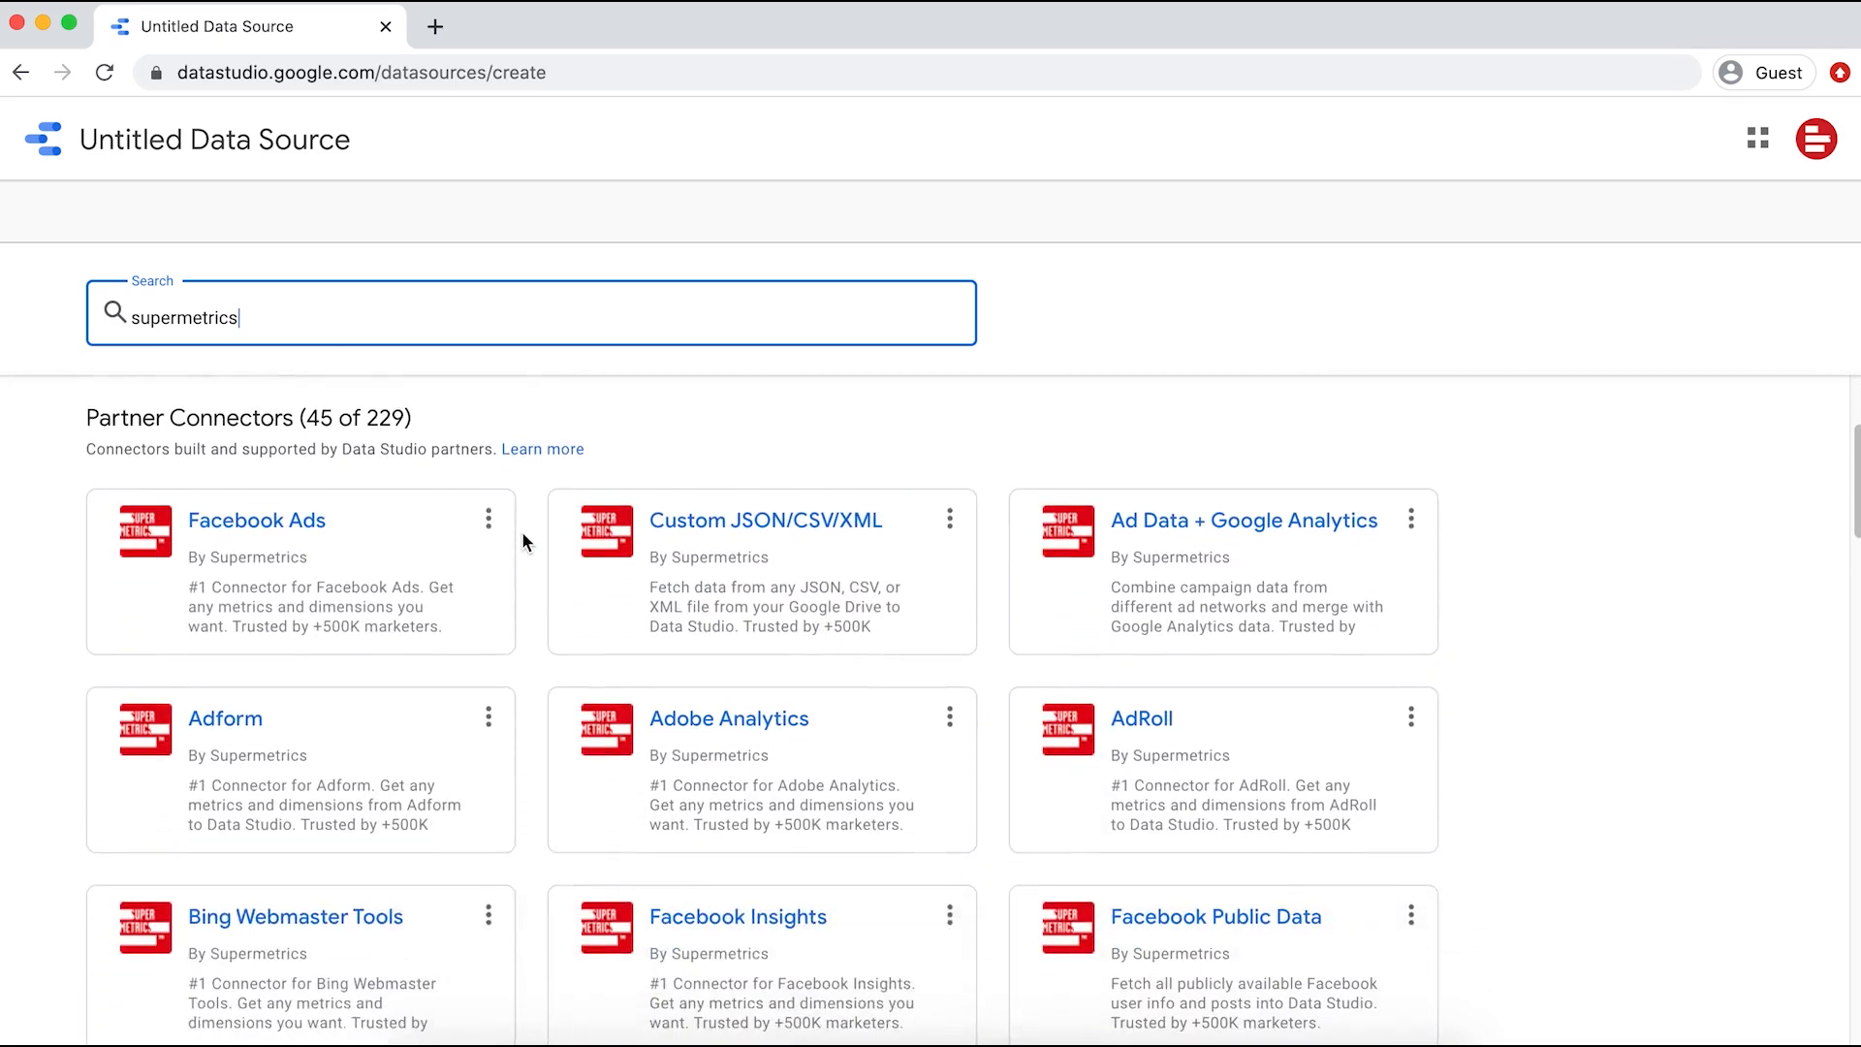
scroll(522, 541, down, 4)
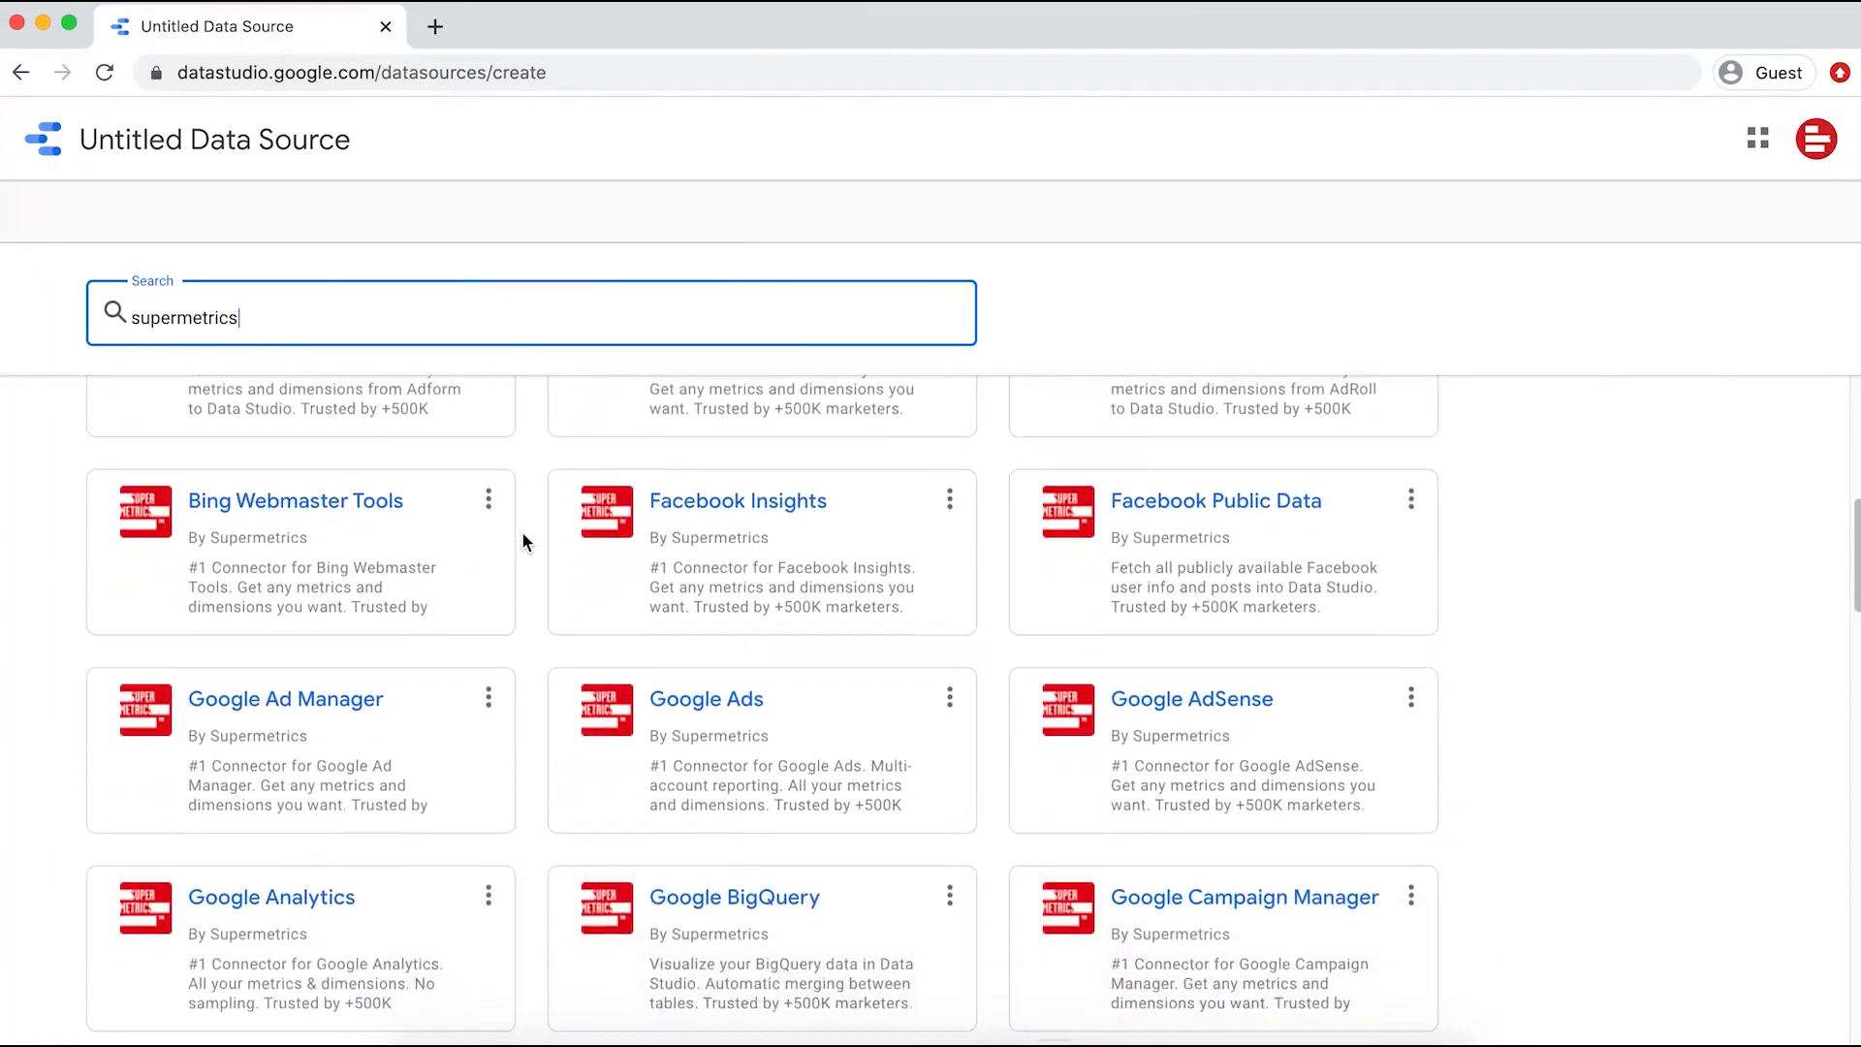
scroll(523, 541, up, 2)
scroll(522, 532, up, 5)
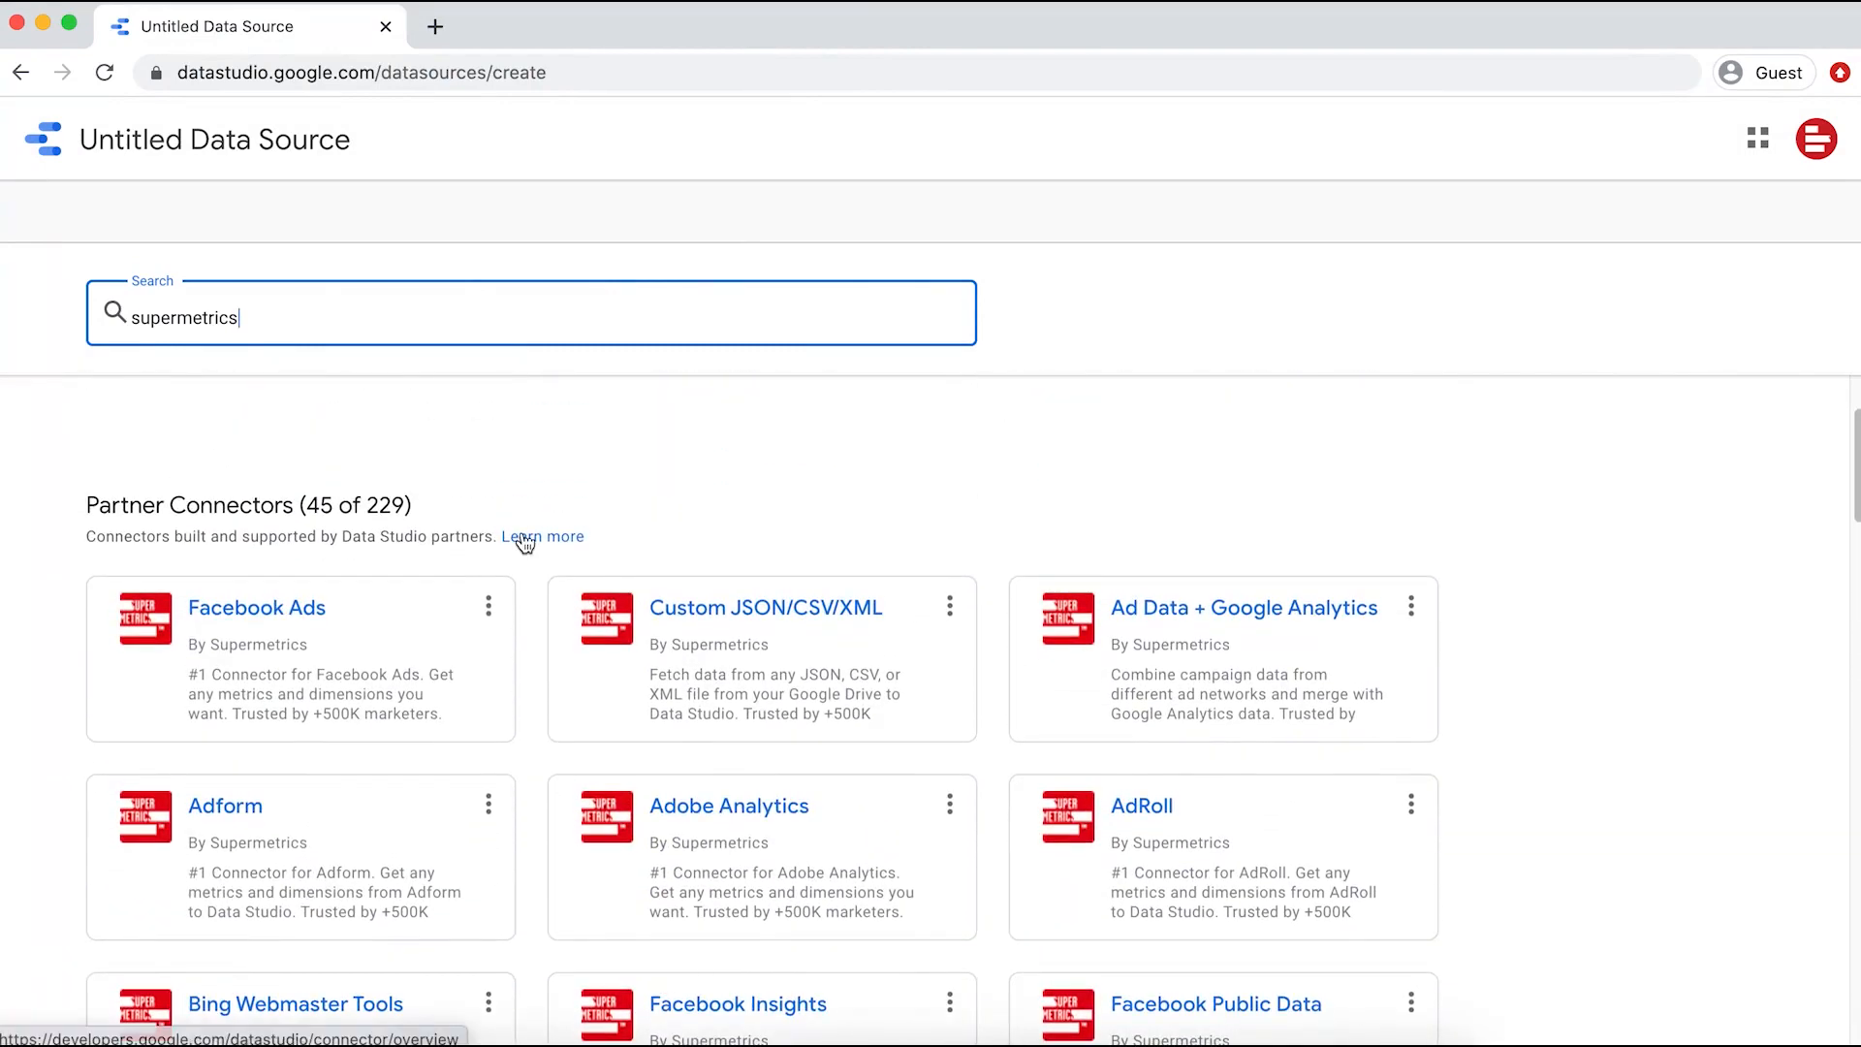
click(321, 622)
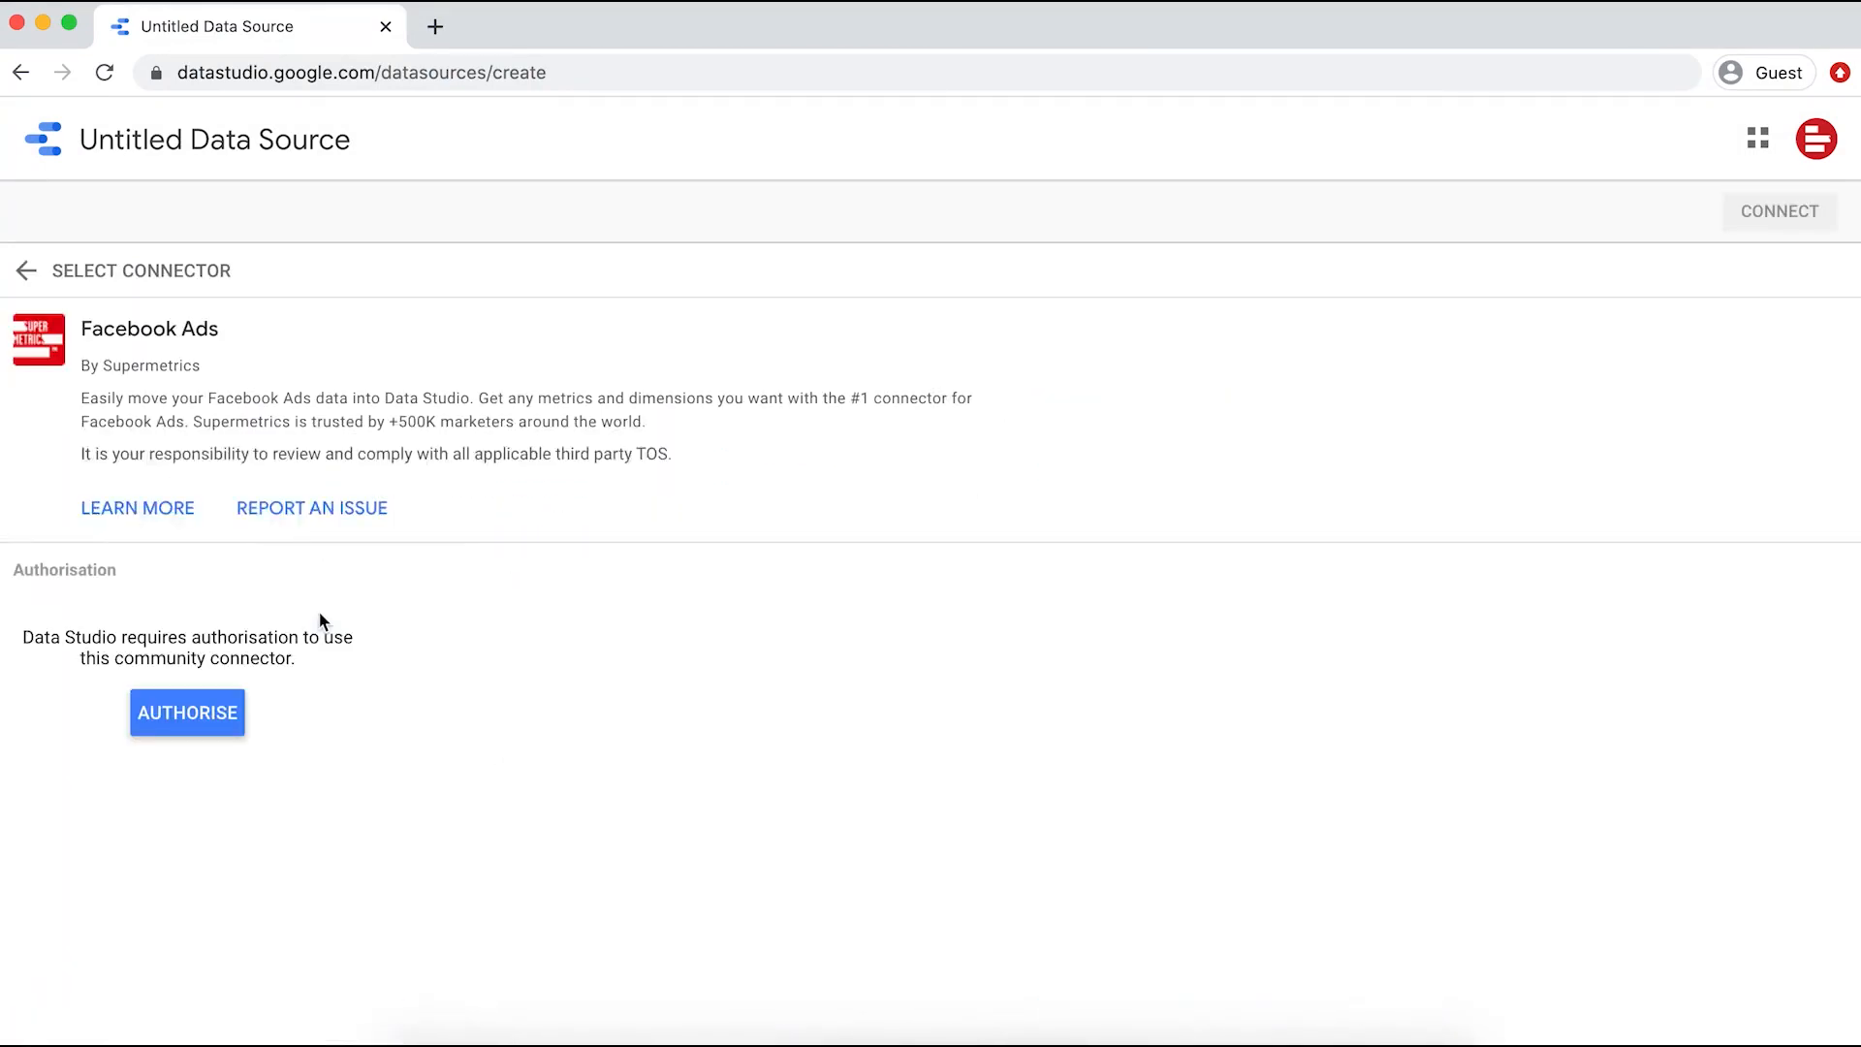
- Authorise the connector with the Google account and authorise Facebook Ads with the user account that is already logged in
click(229, 701)
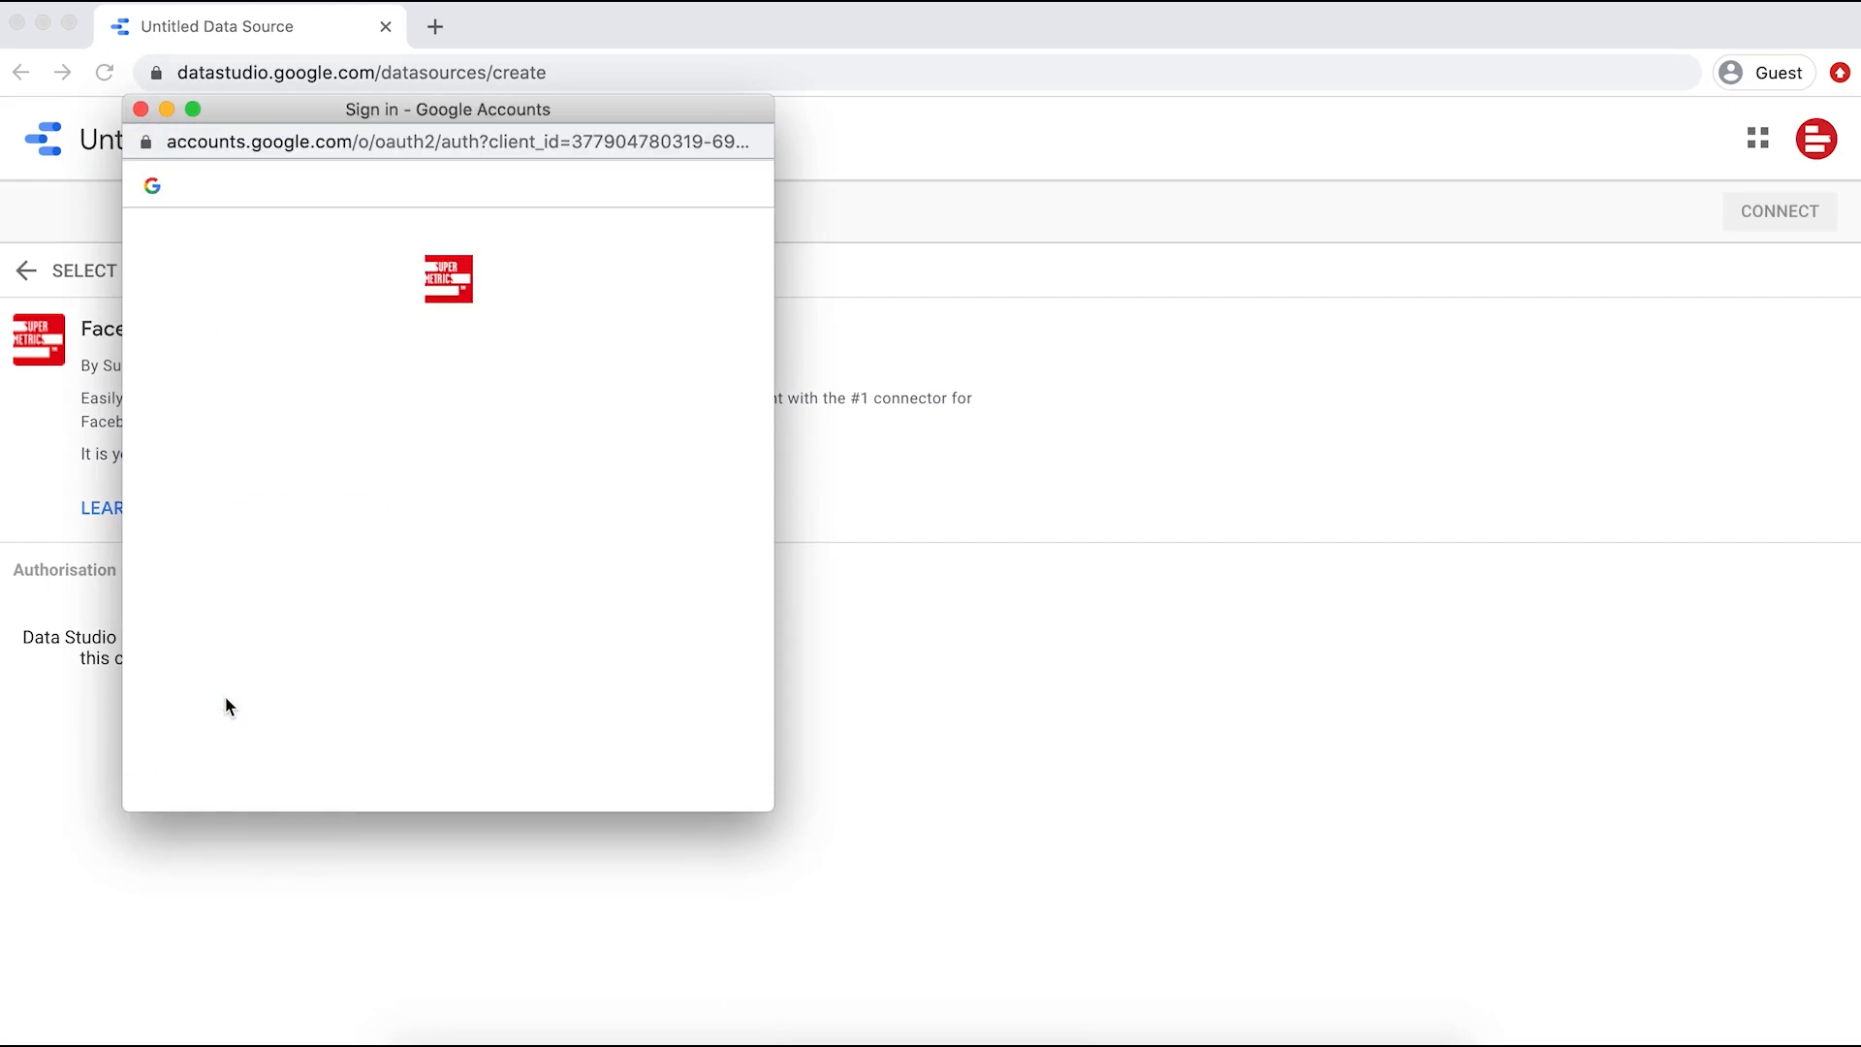
click(498, 486)
scroll(498, 486, down, 3)
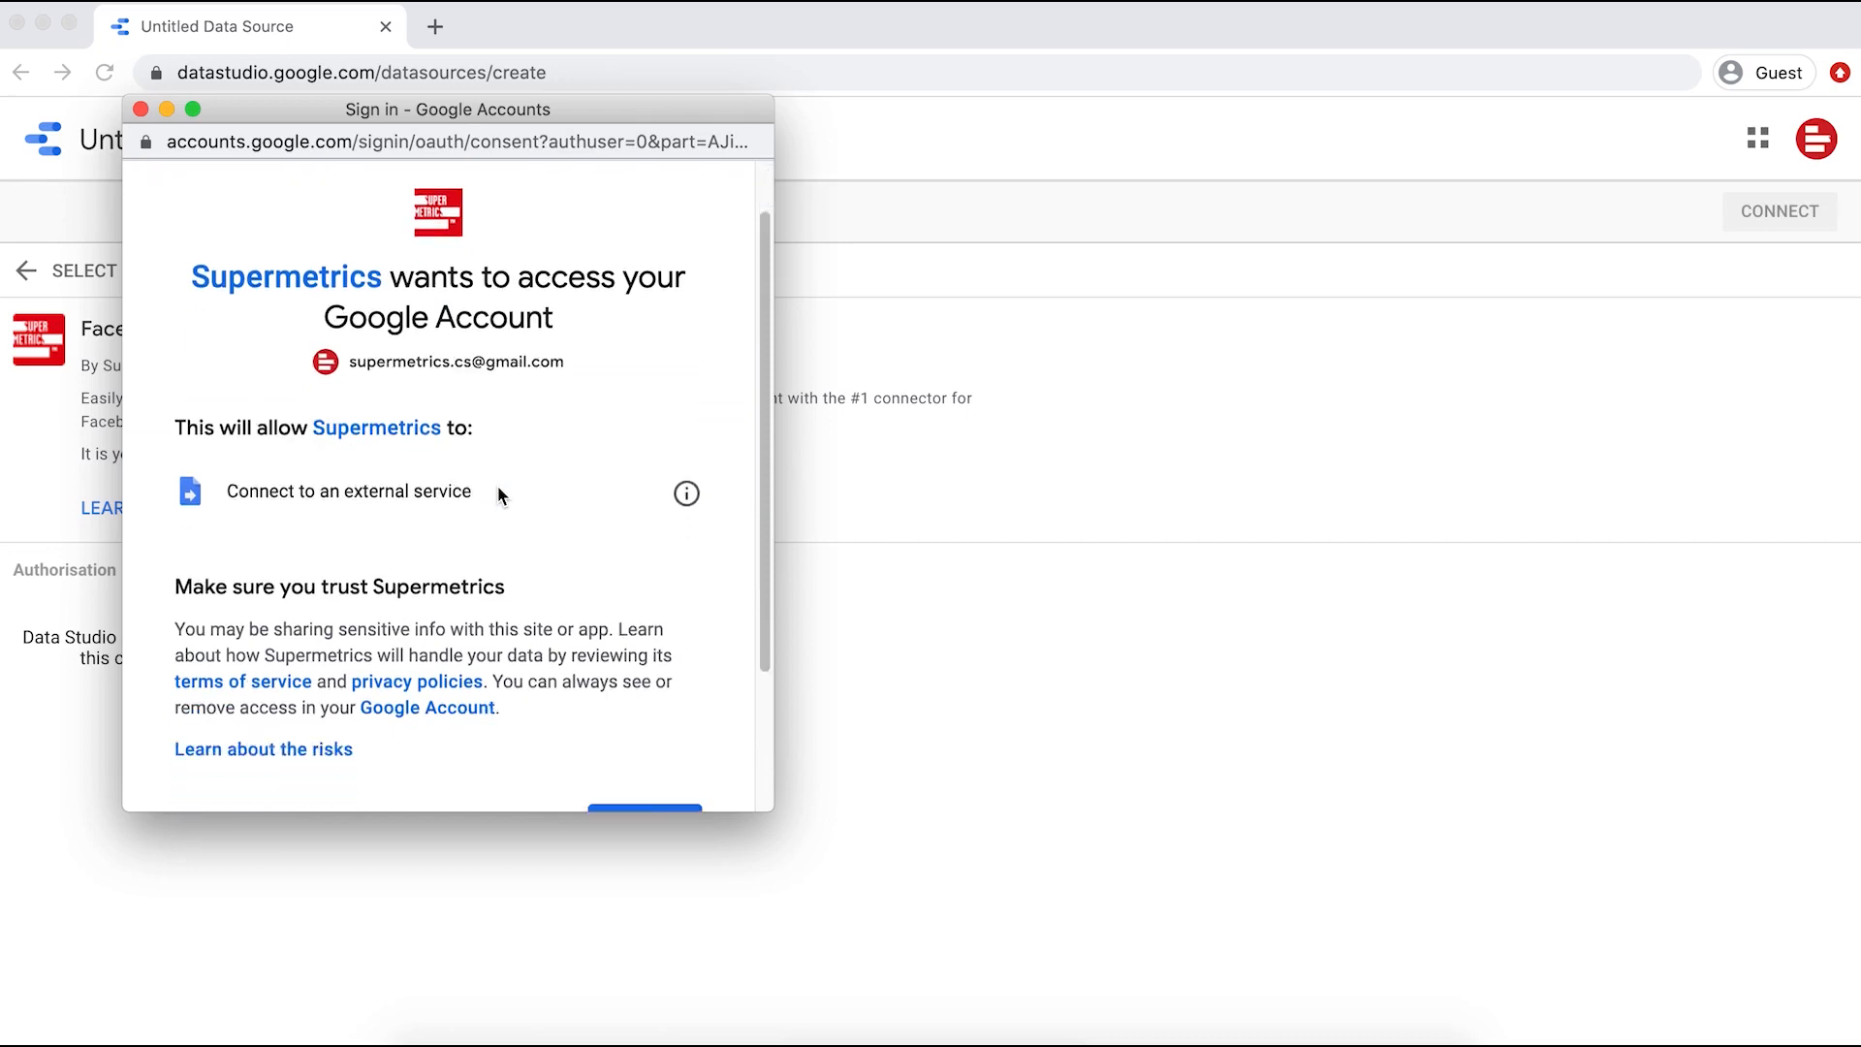
click(603, 722)
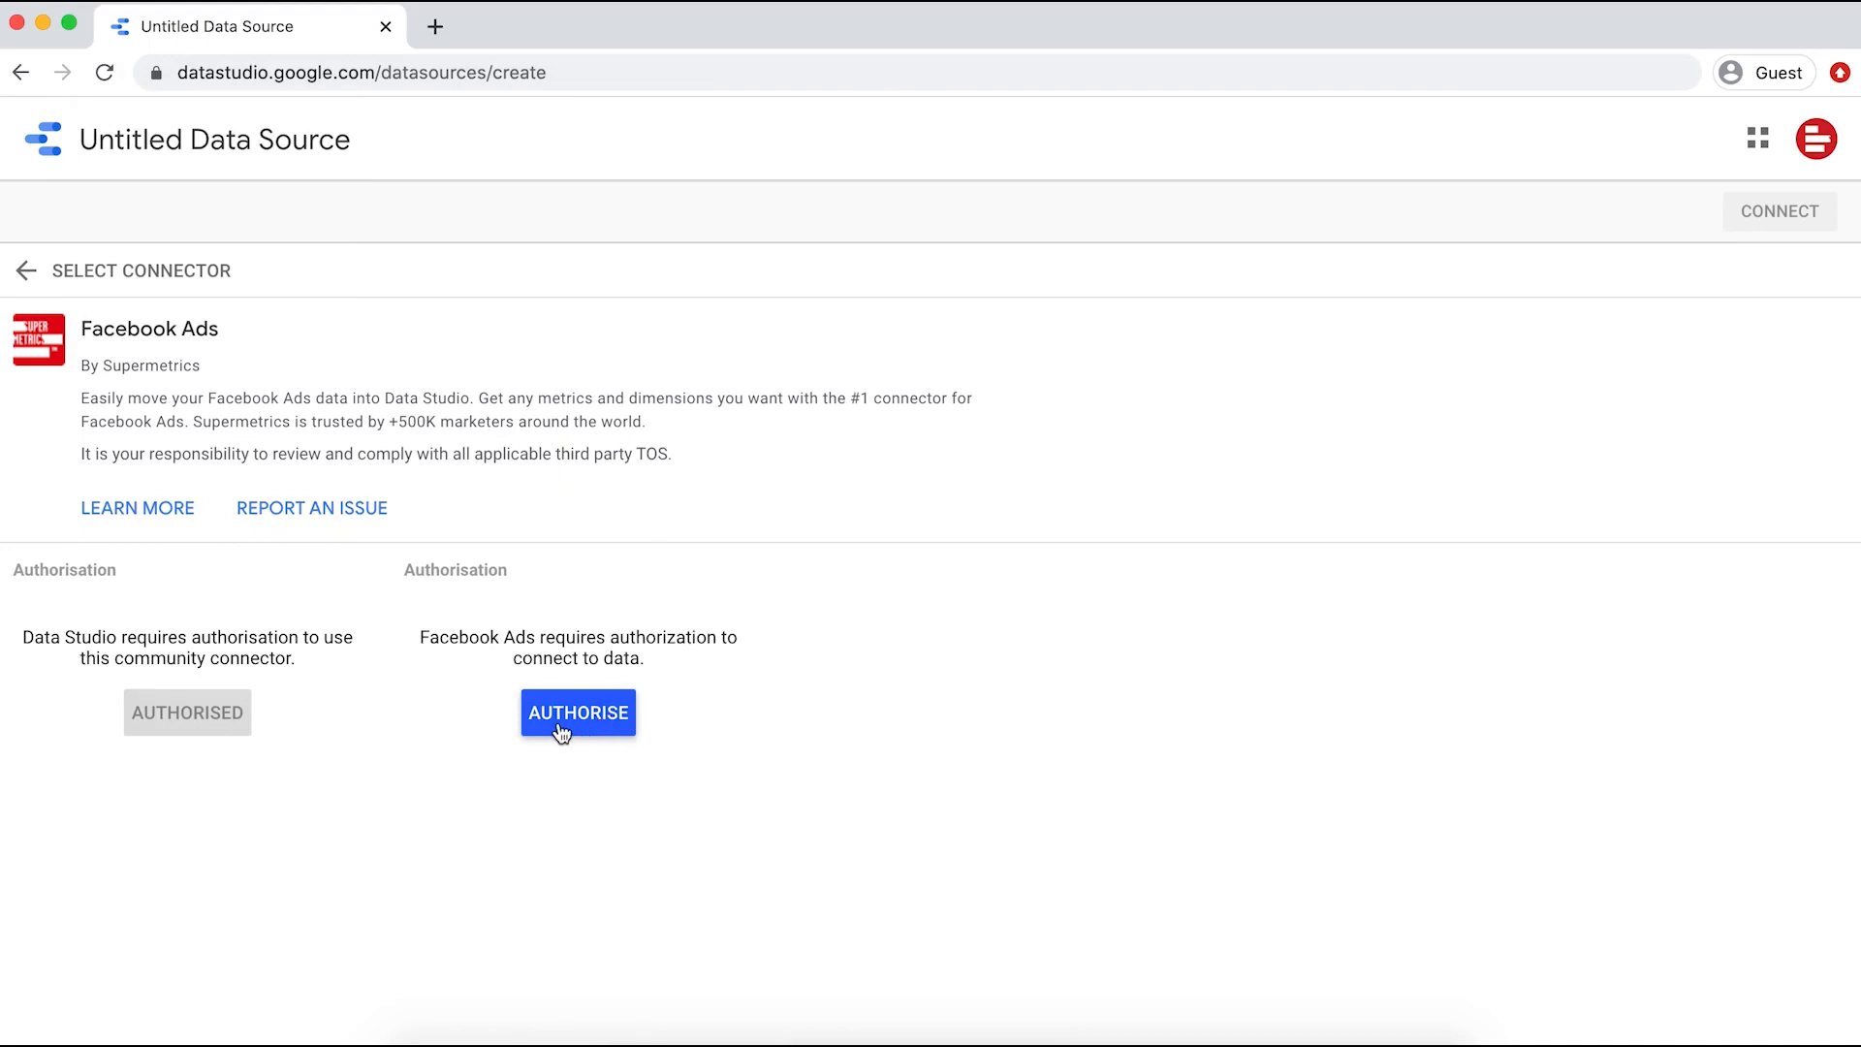
click(561, 729)
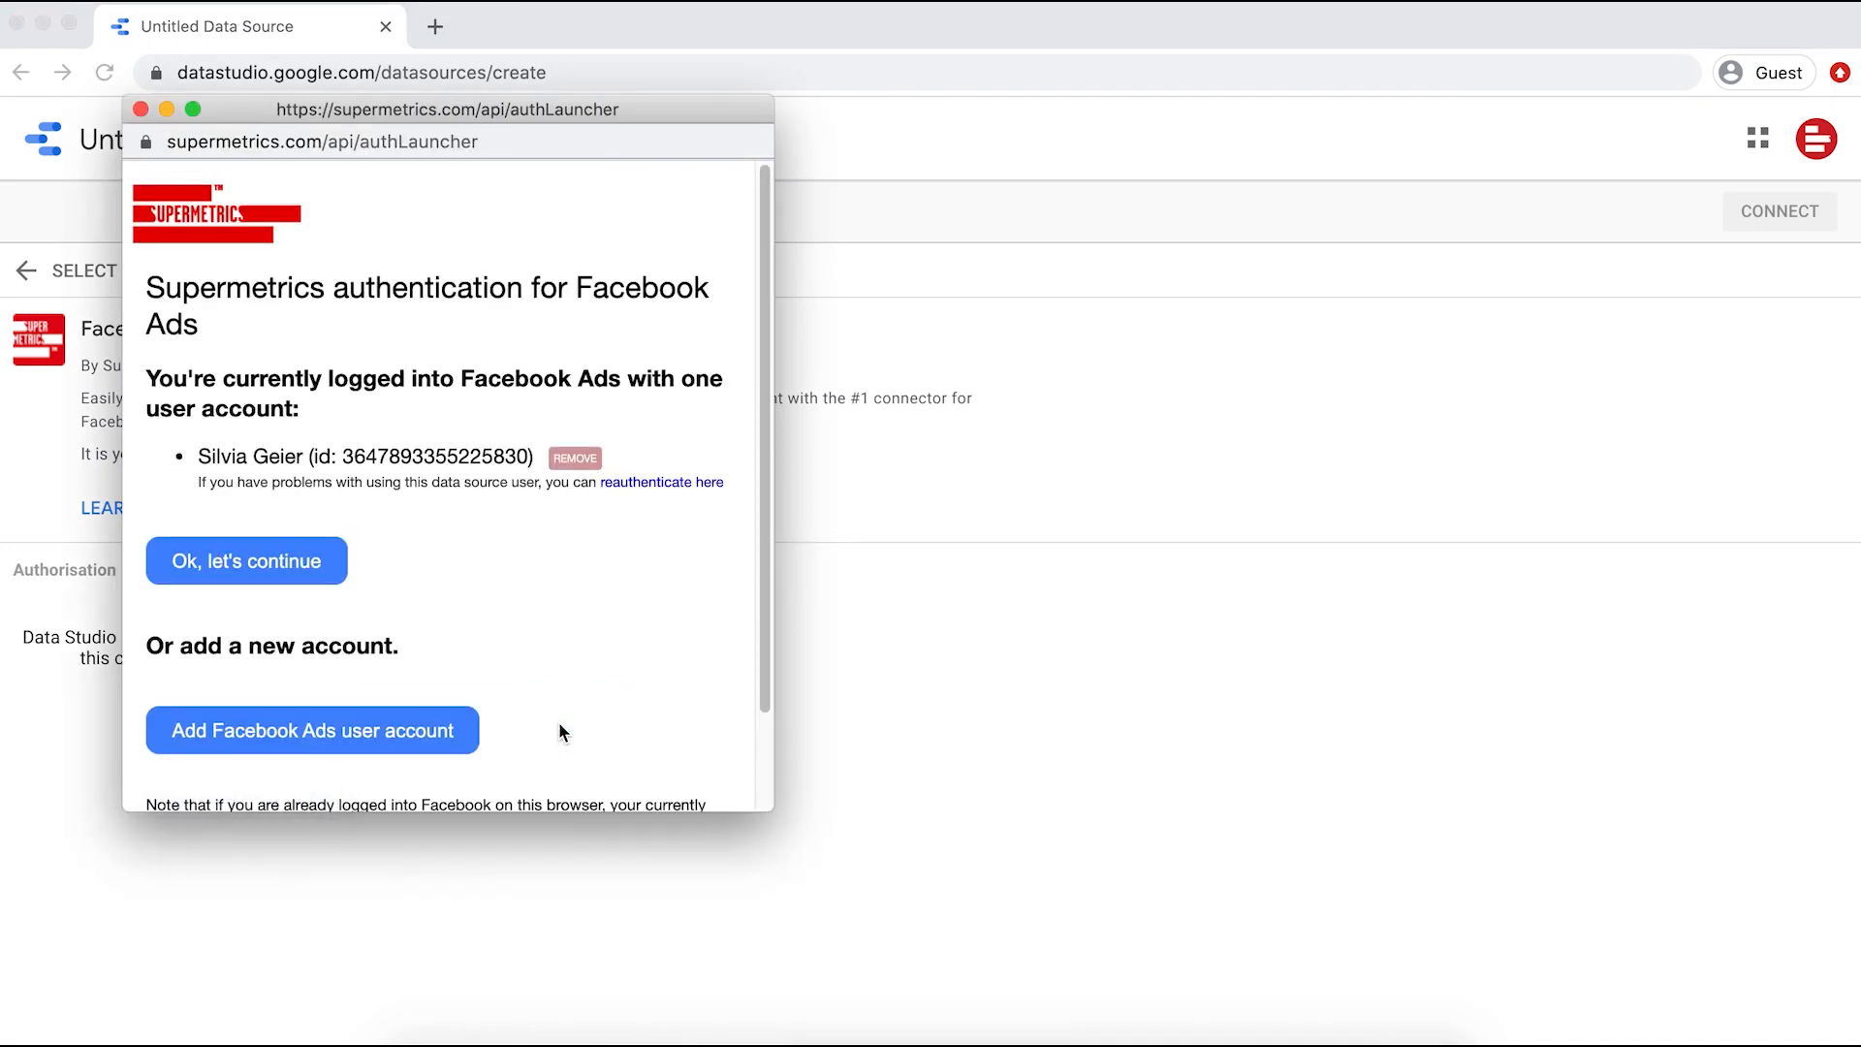
click(319, 582)
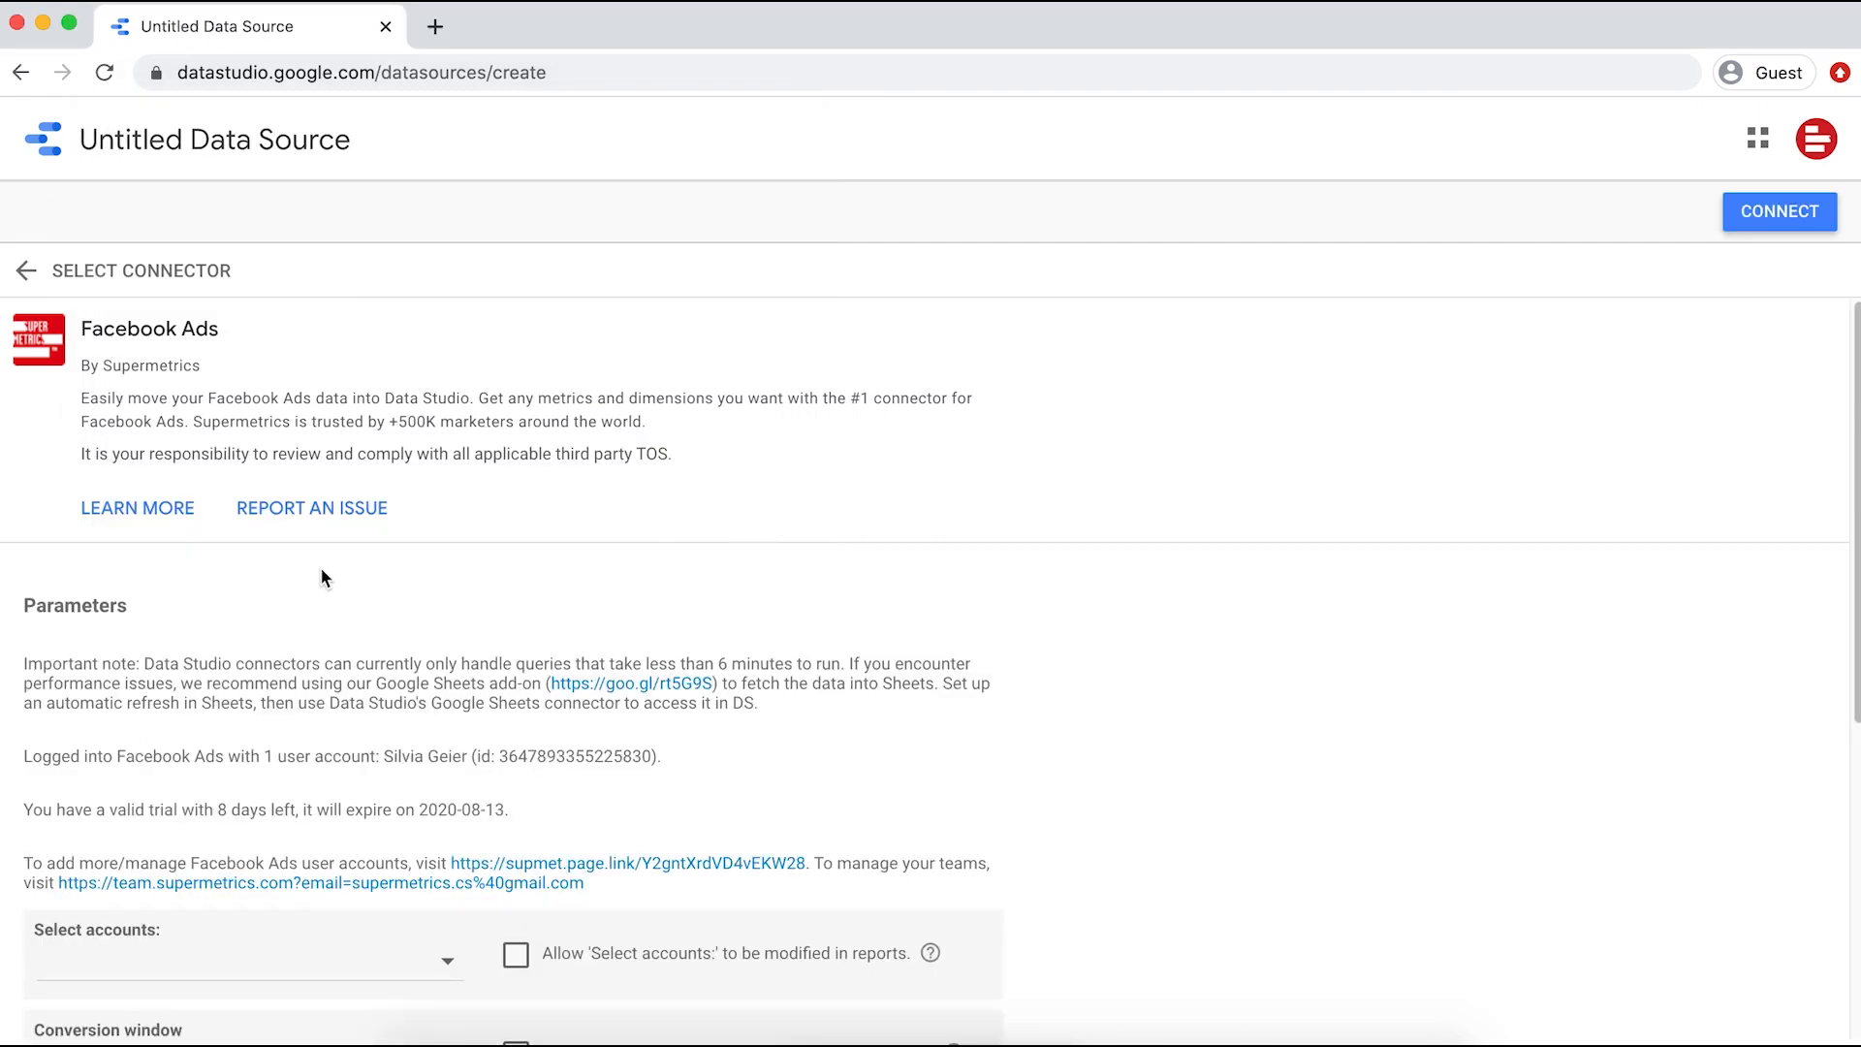
- Choose Supermetrics Ads as the only account in the connector's parameters
scroll(967, 642, down, 3)
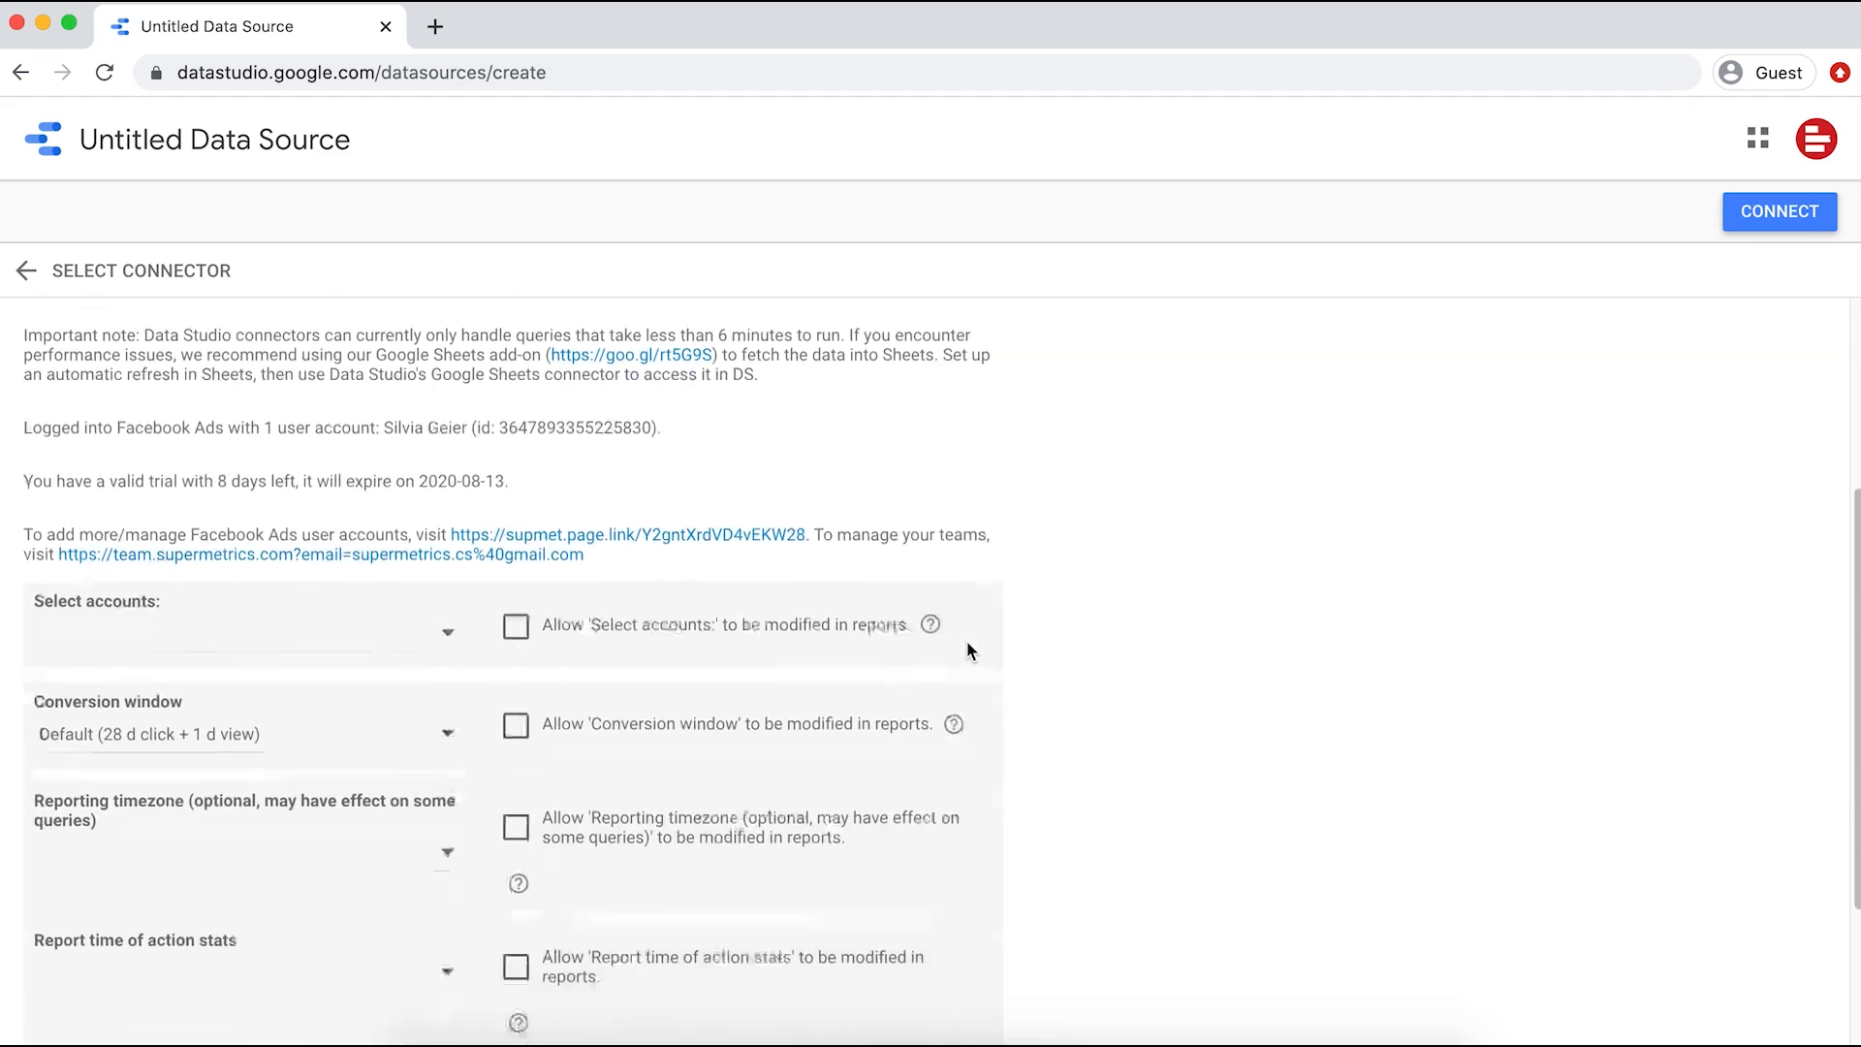
scroll(967, 641, down, 3)
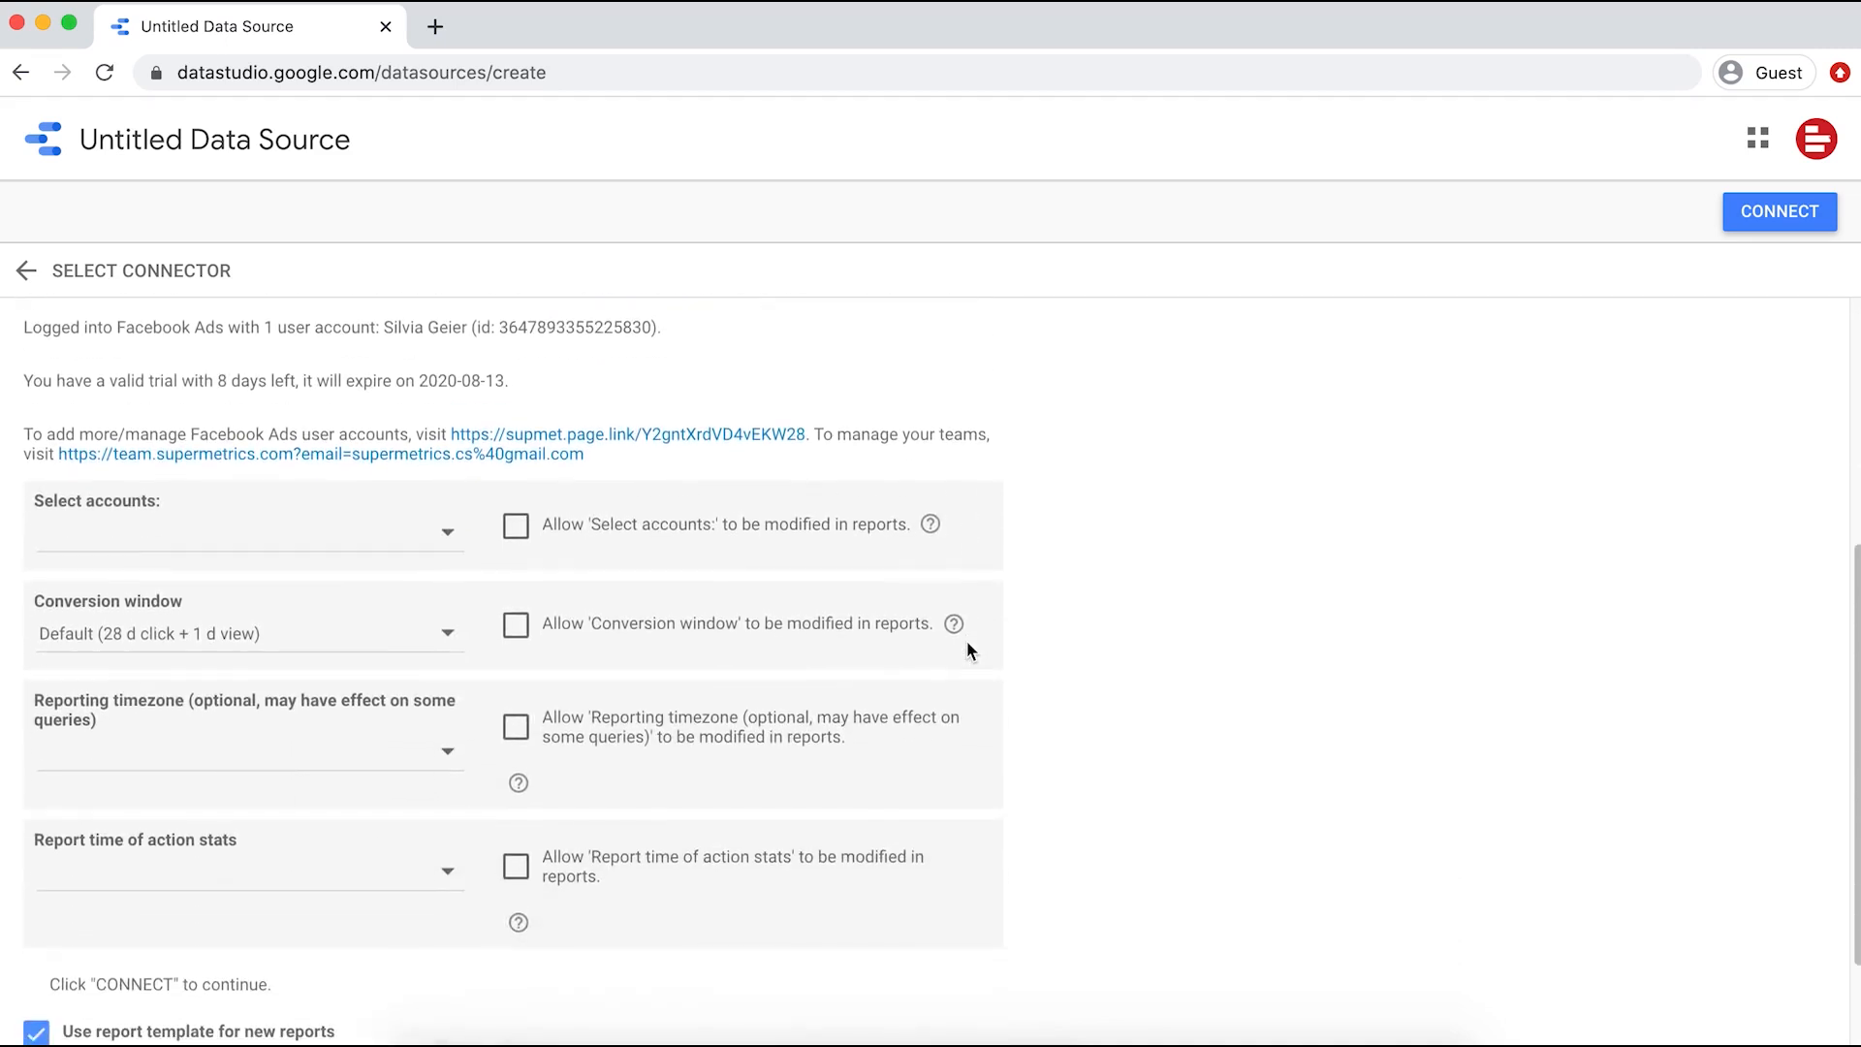
click(455, 543)
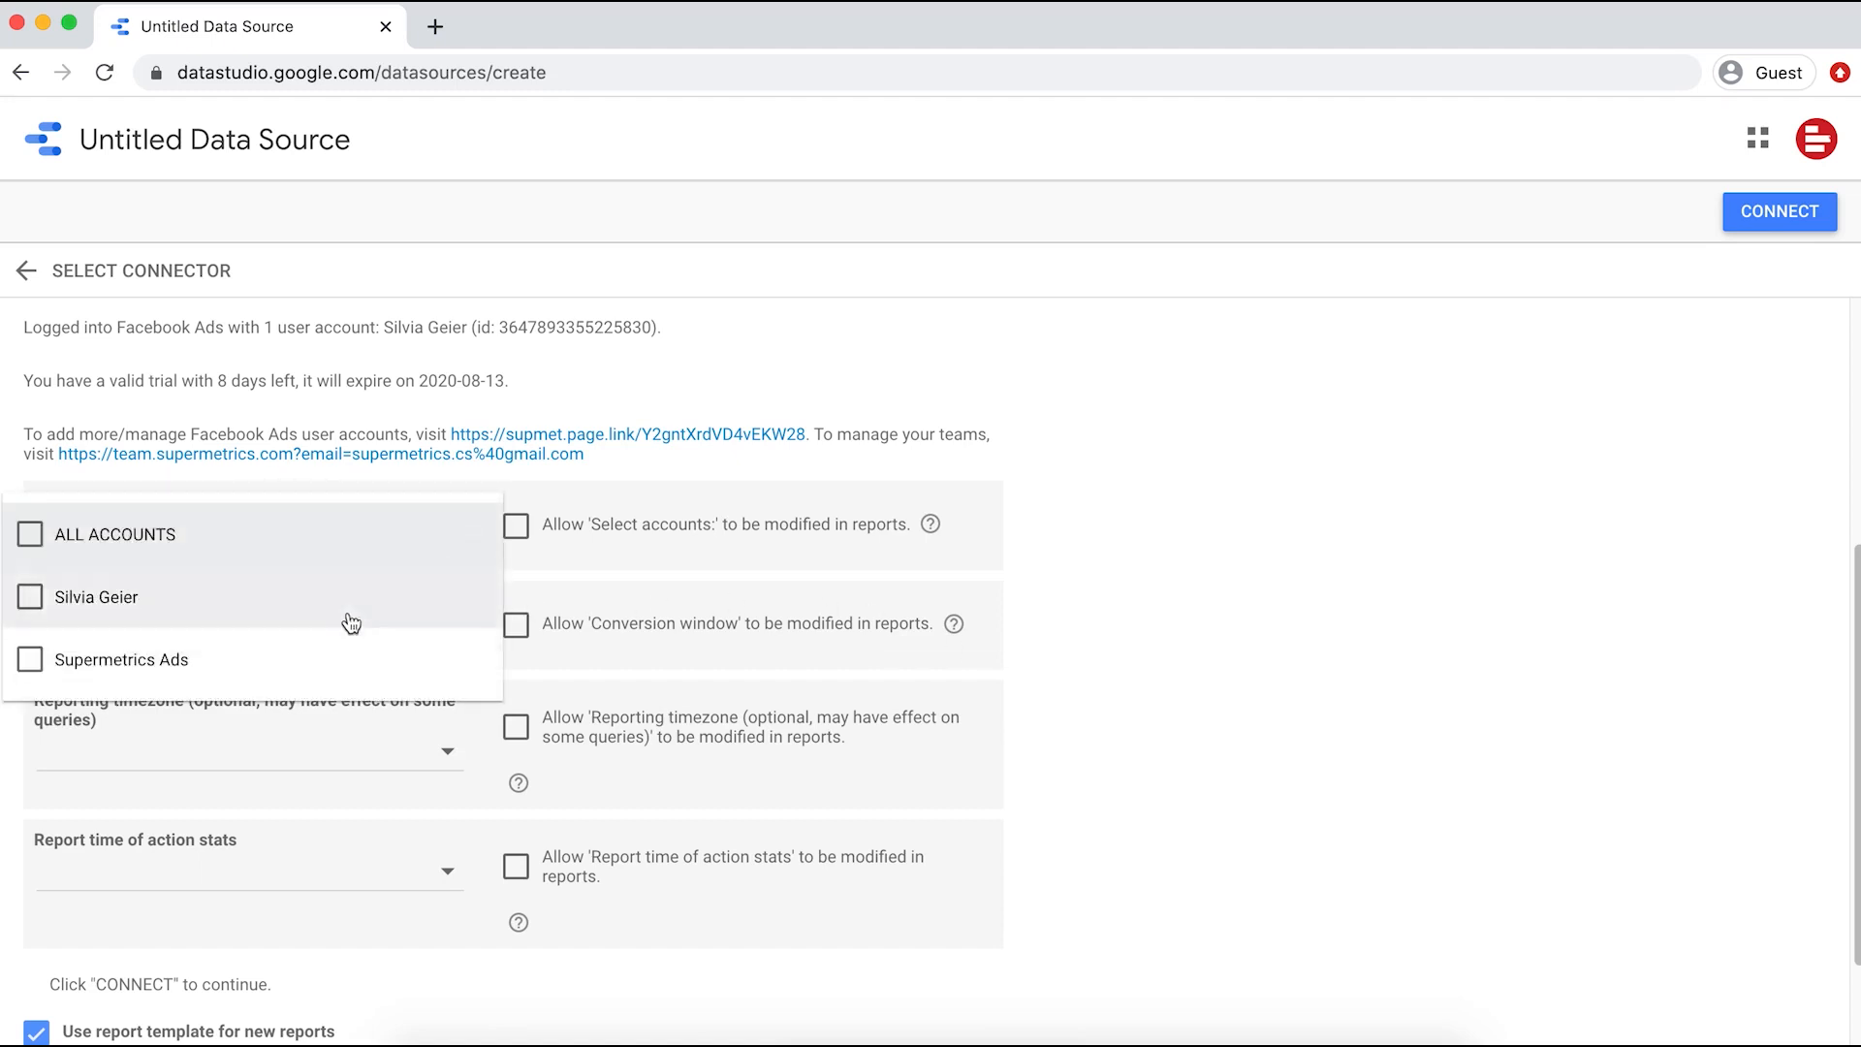
click(330, 676)
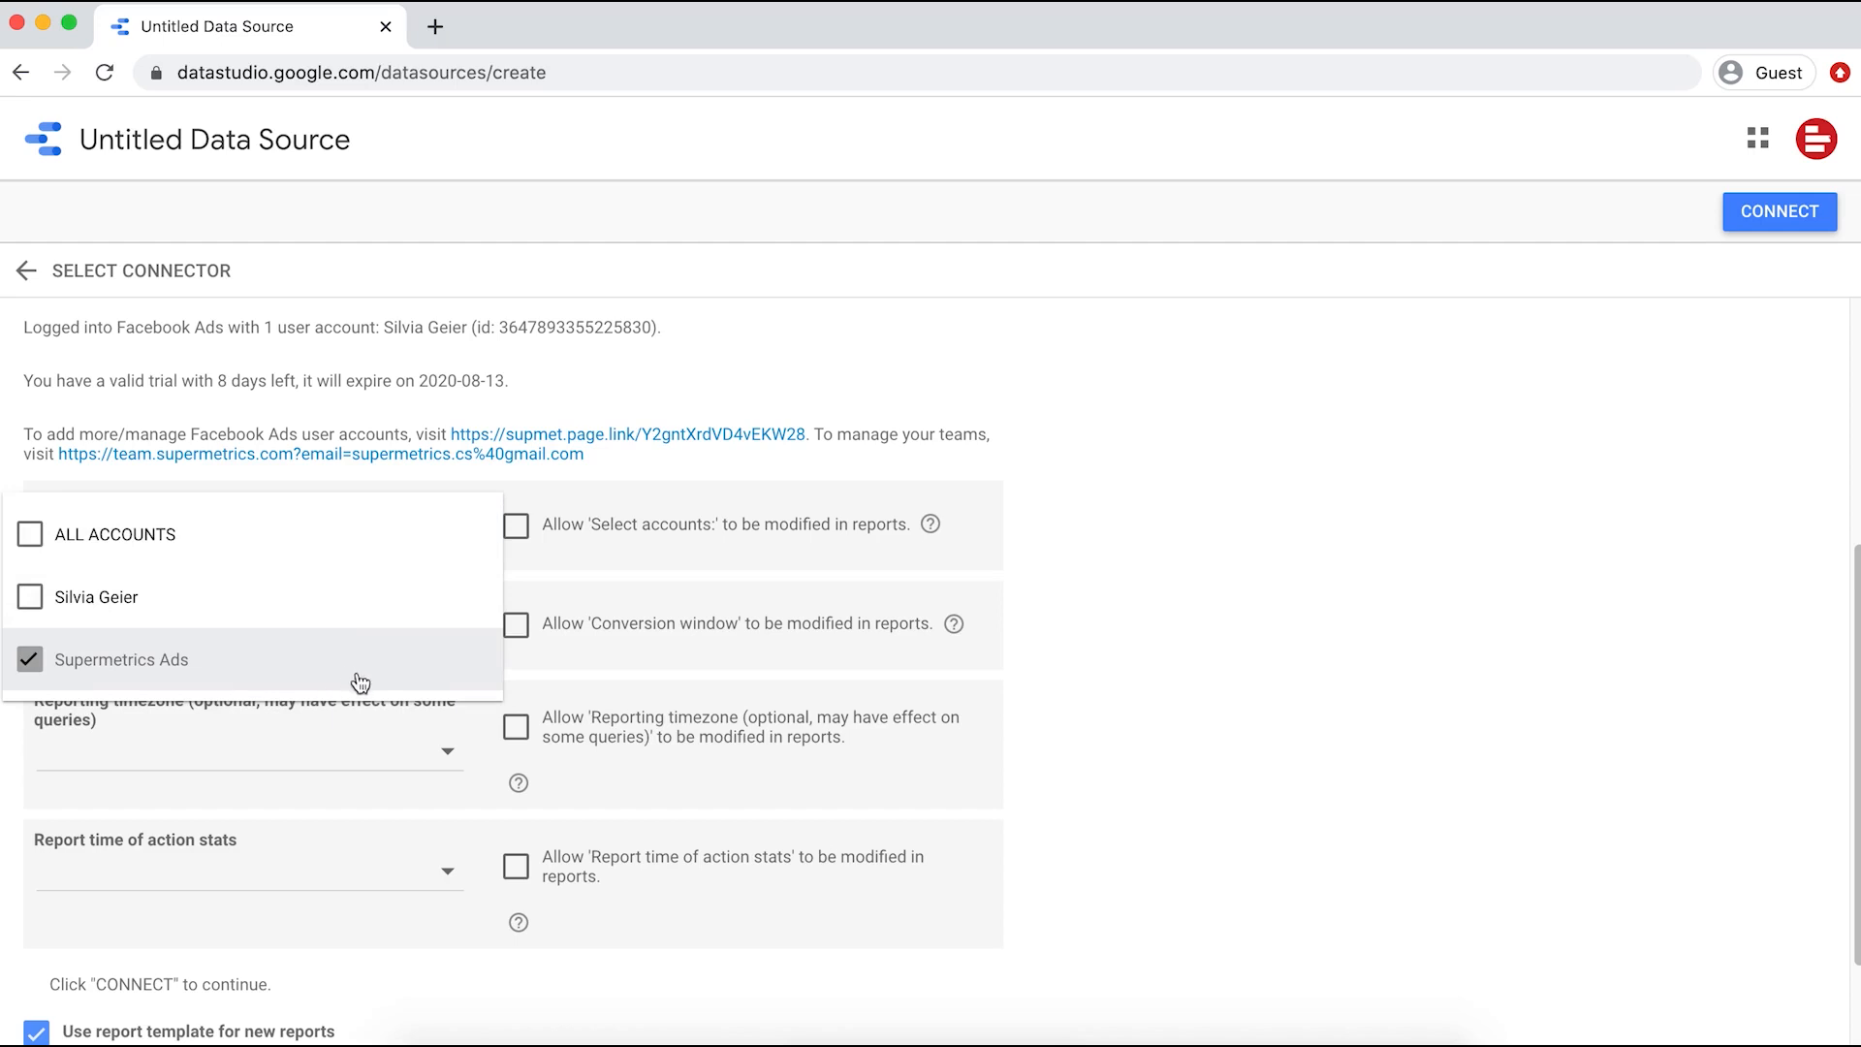
click(527, 678)
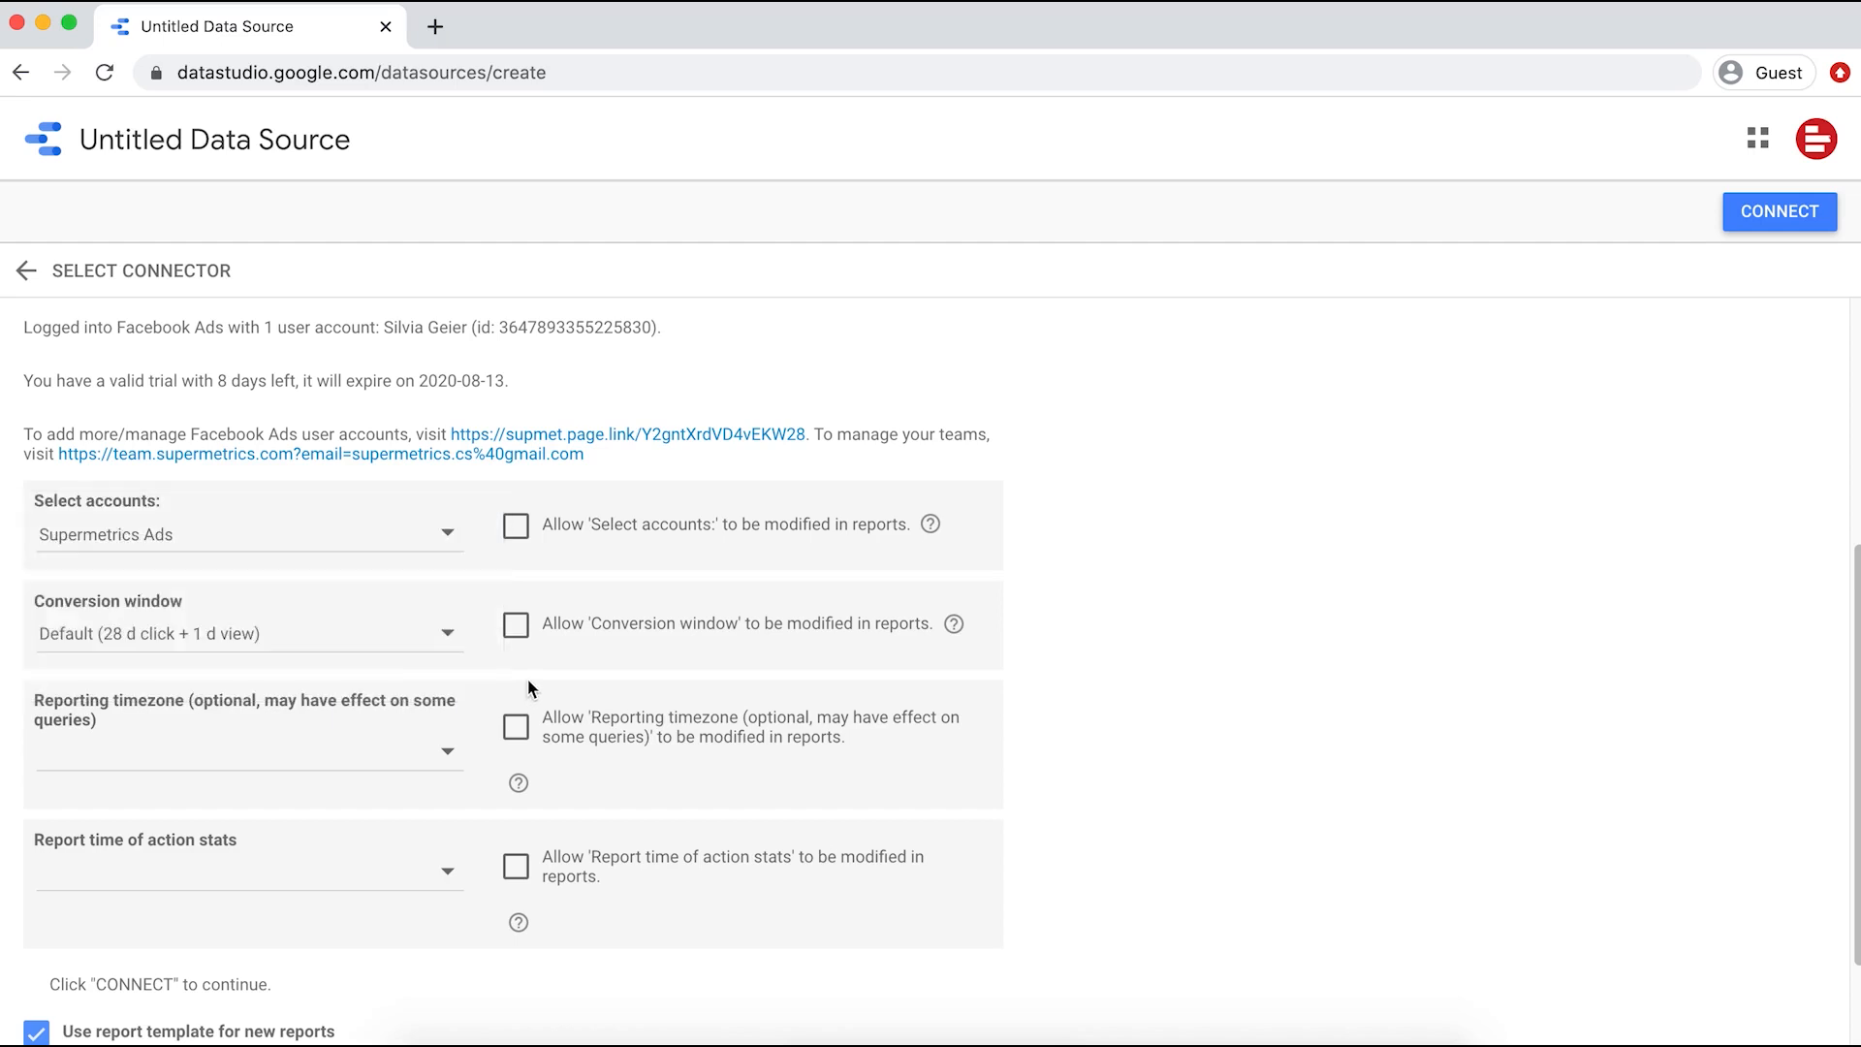
- Review the conversion window, timezone and action stats options, keeping the default conversion window, and turn off the report template for new reports
click(453, 633)
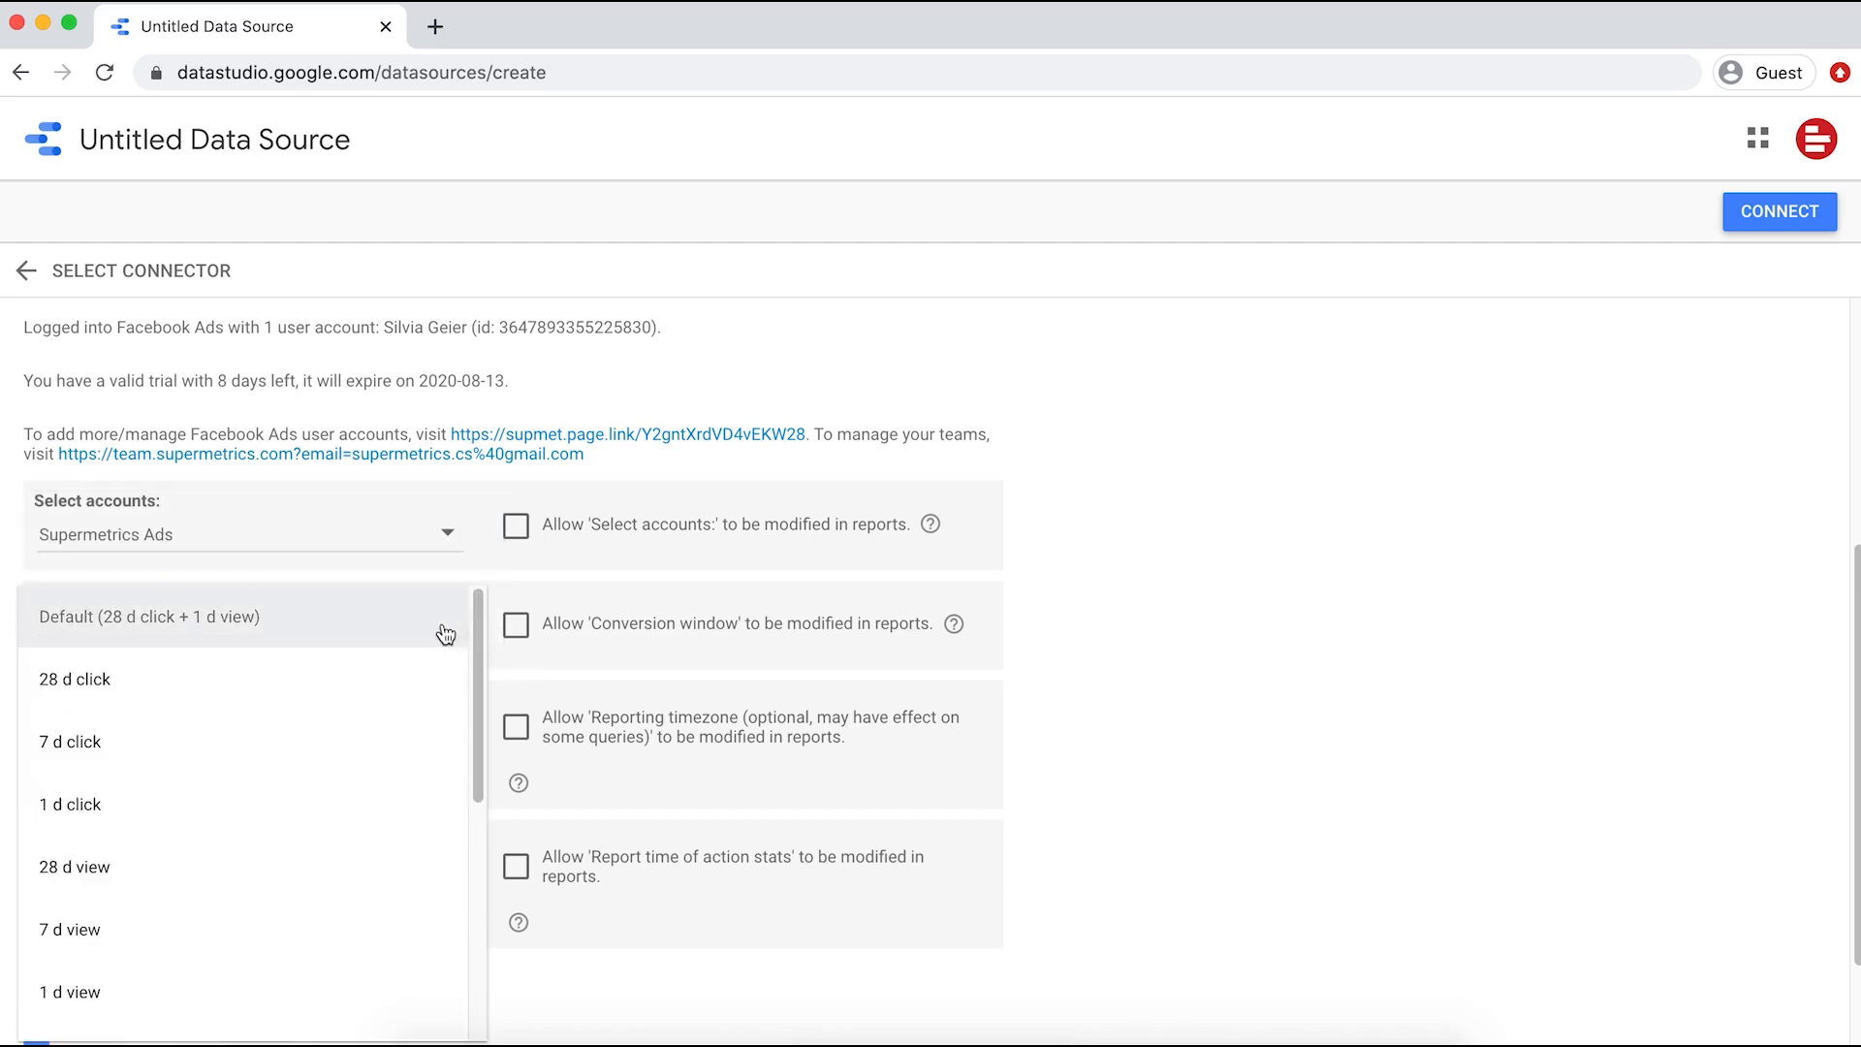
click(425, 630)
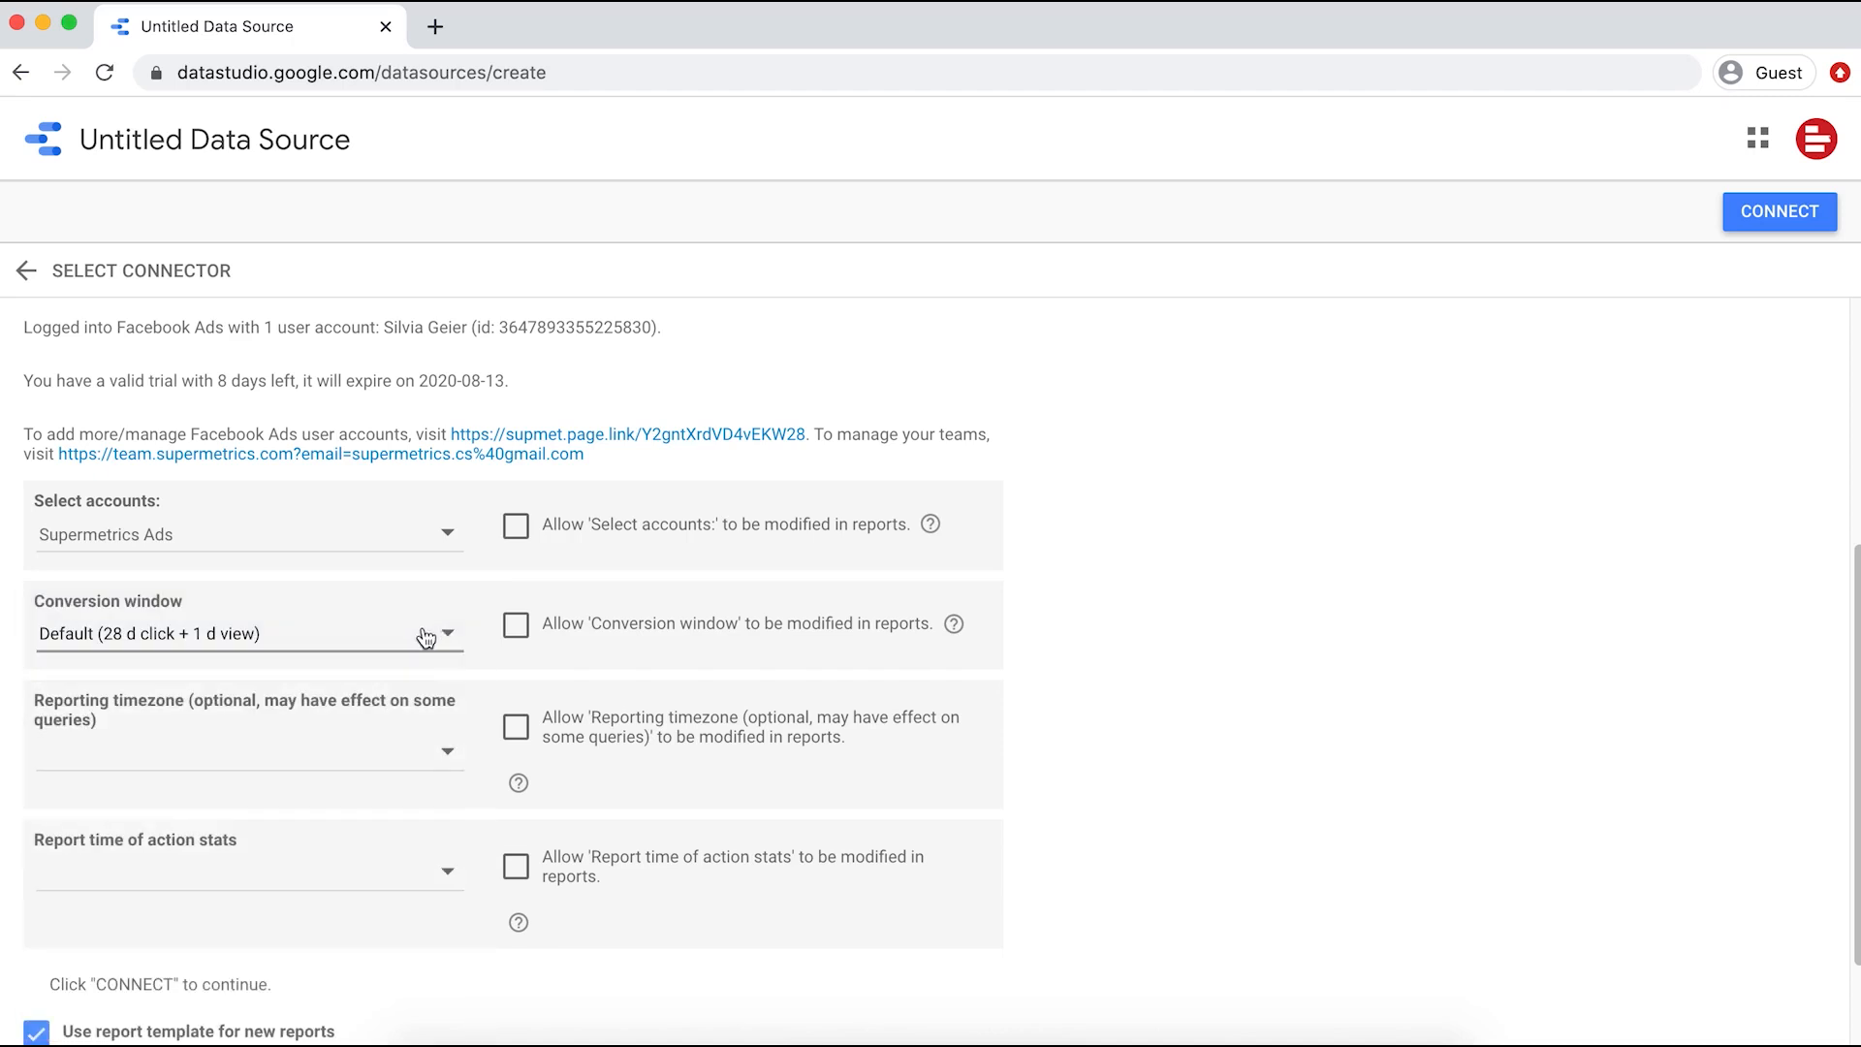
click(448, 756)
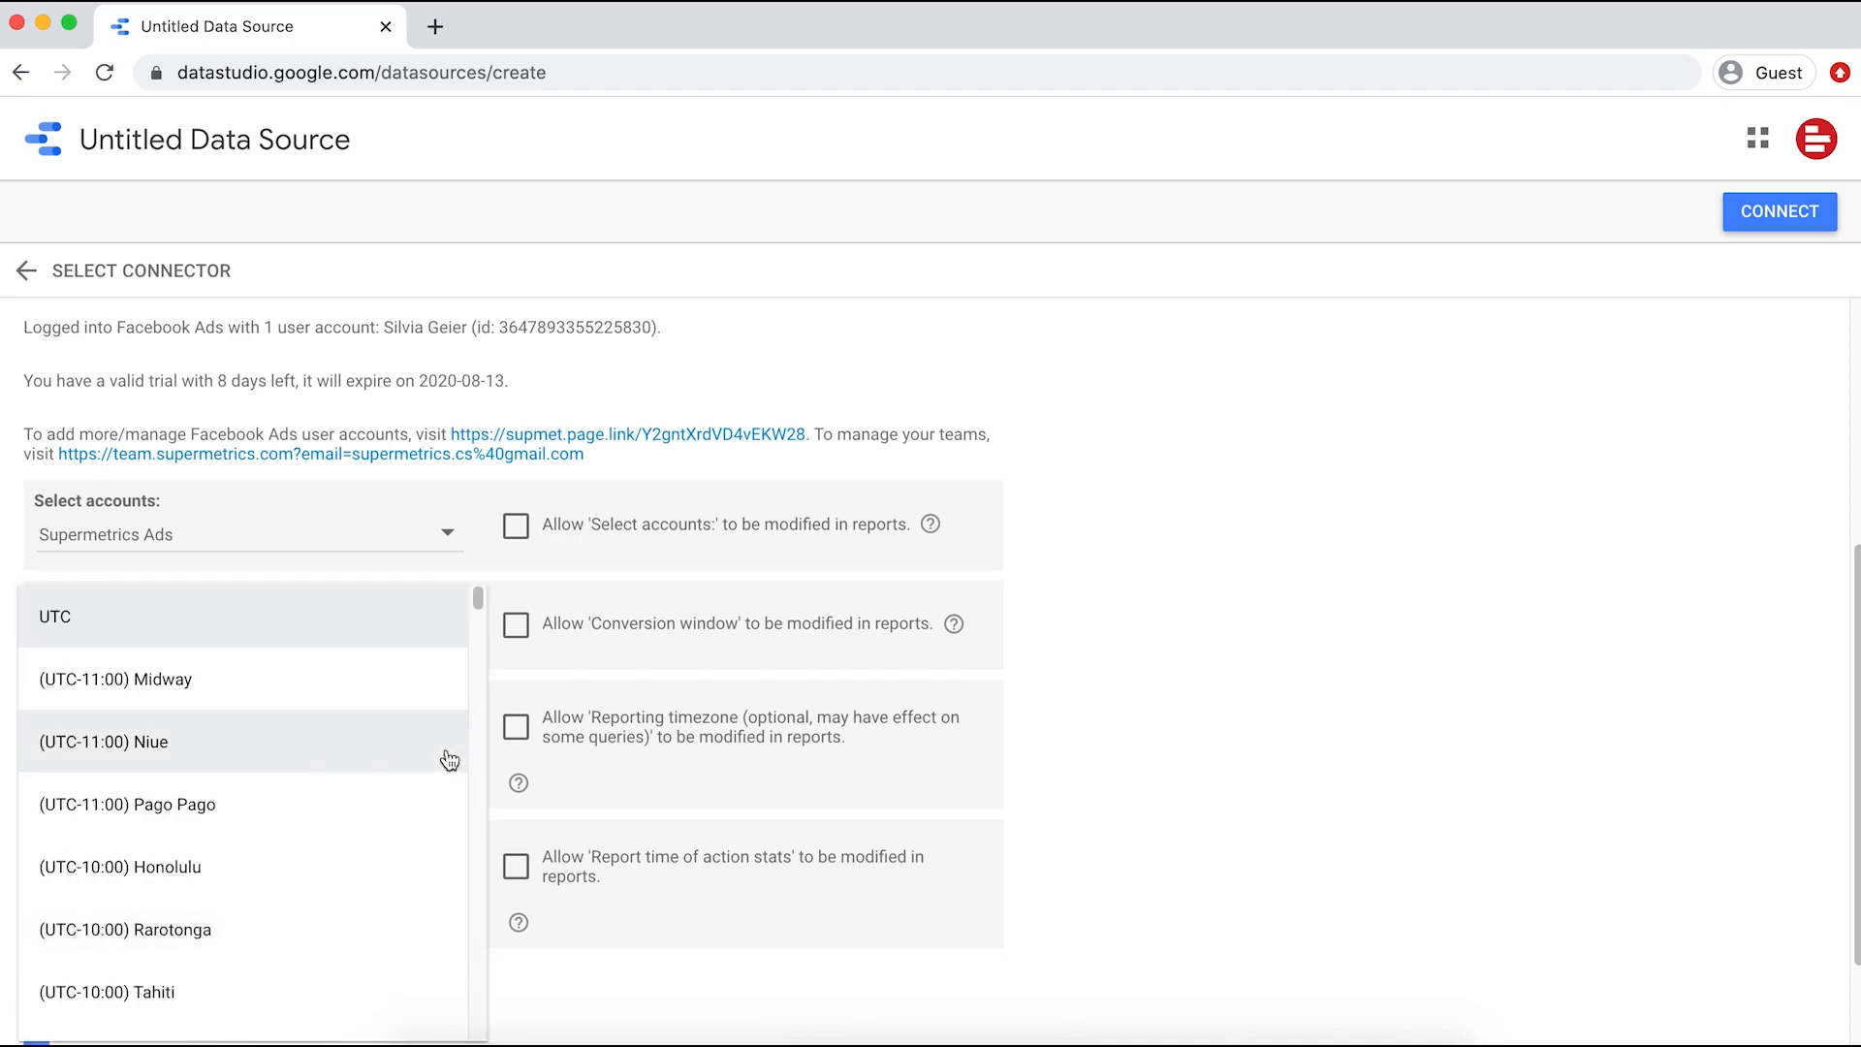
click(563, 781)
scroll(563, 787, down, 2)
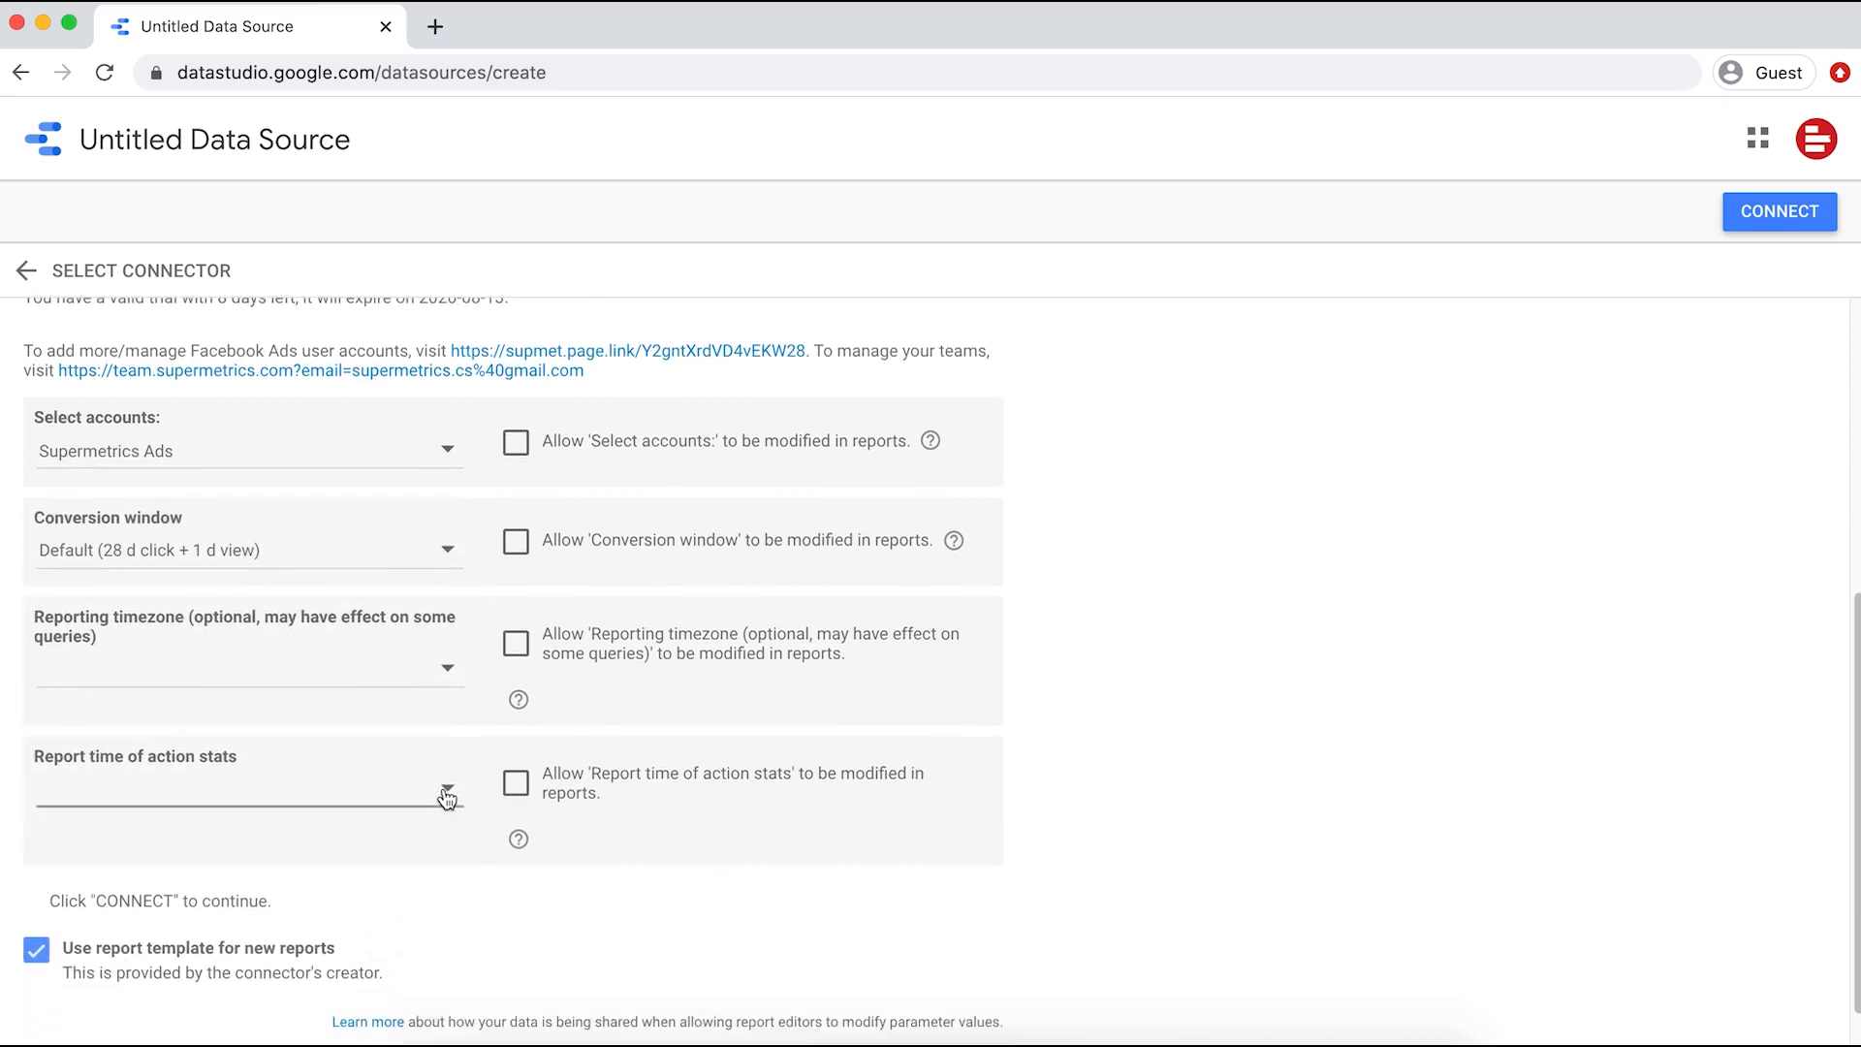
click(447, 793)
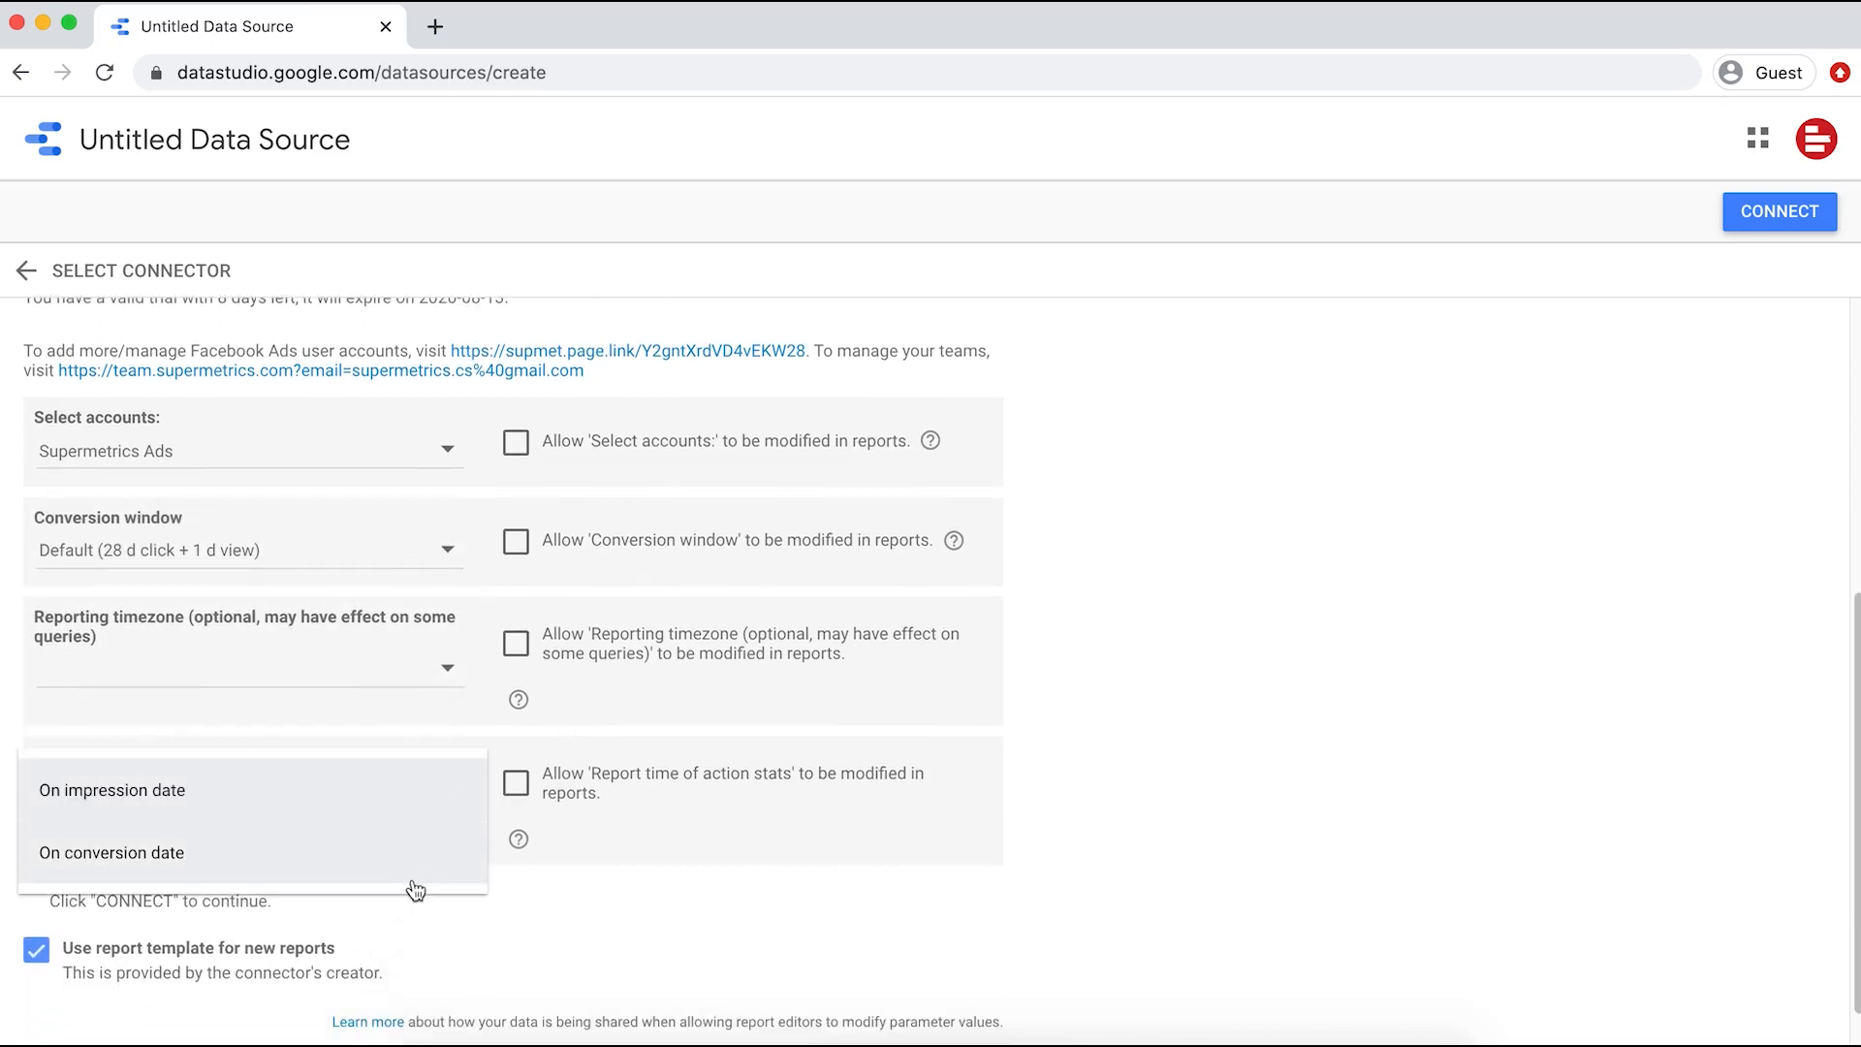
click(567, 948)
scroll(567, 946, down, 1)
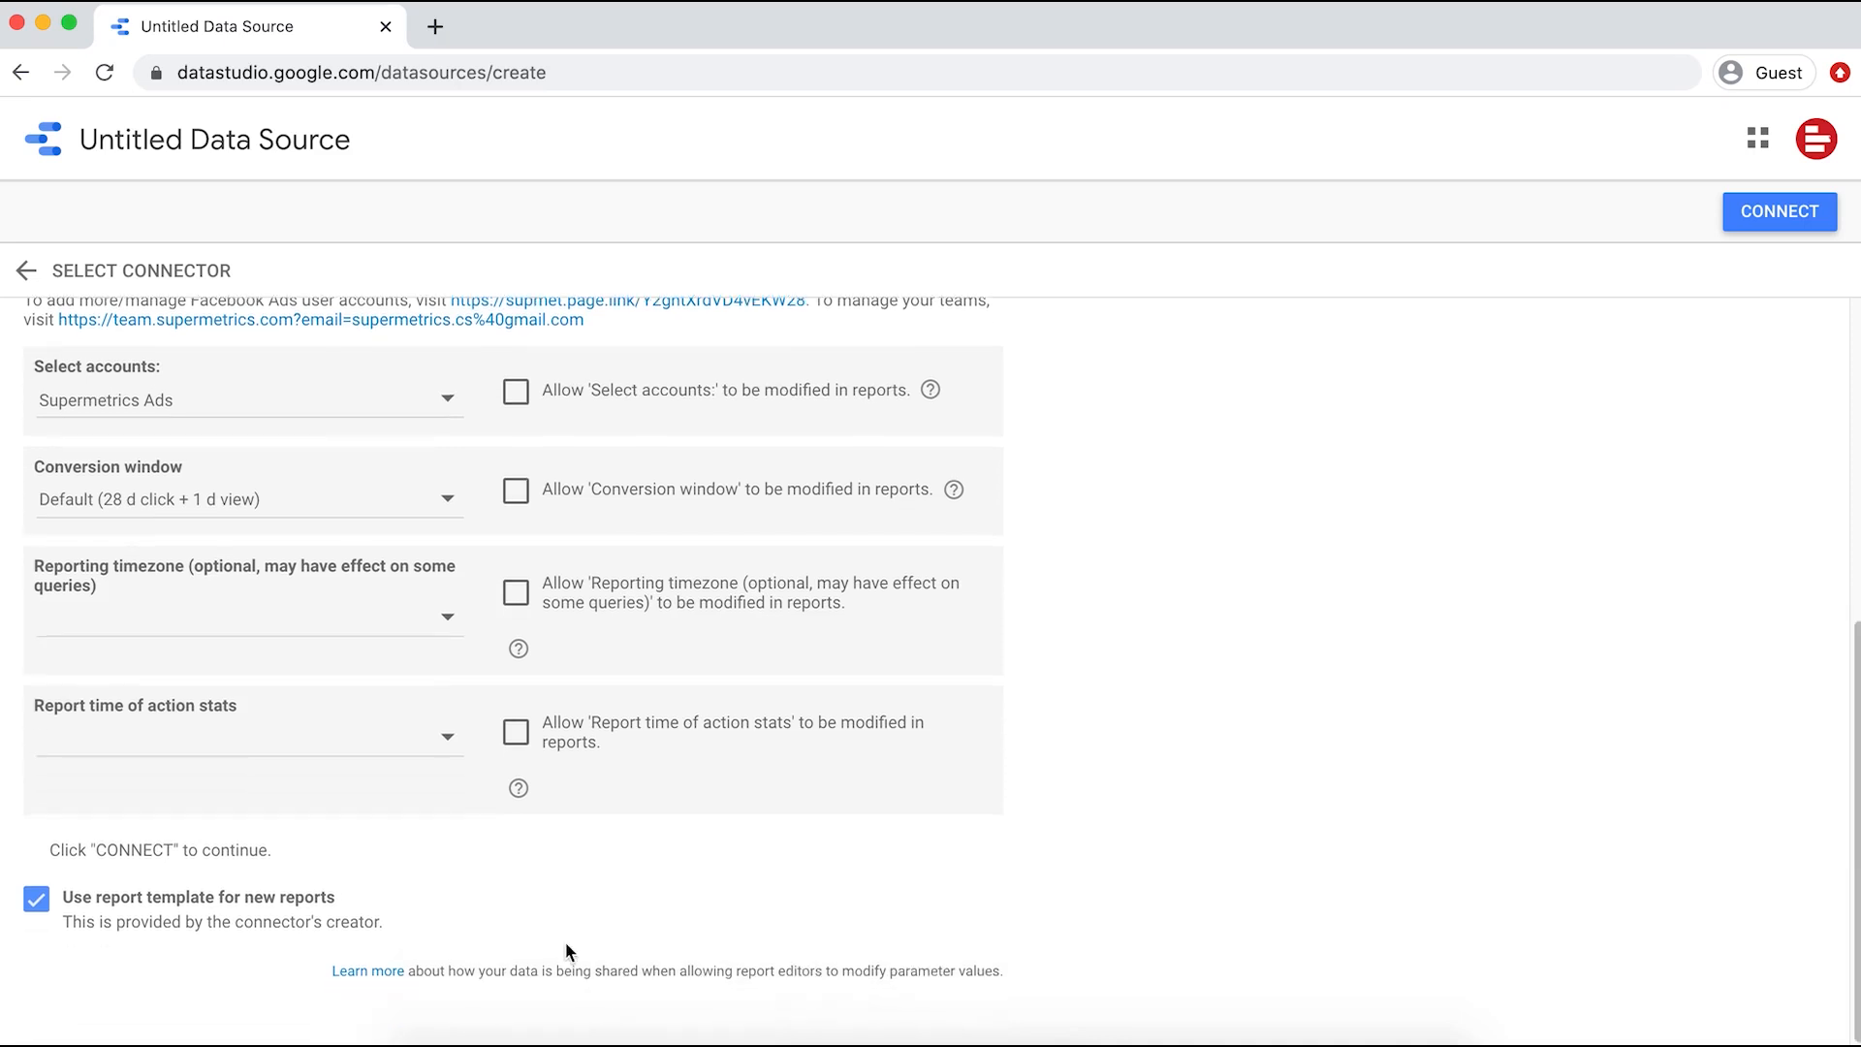
click(36, 901)
- Name the data source "Facebook Ads - Supermetrics Ads" and connect it
click(349, 137)
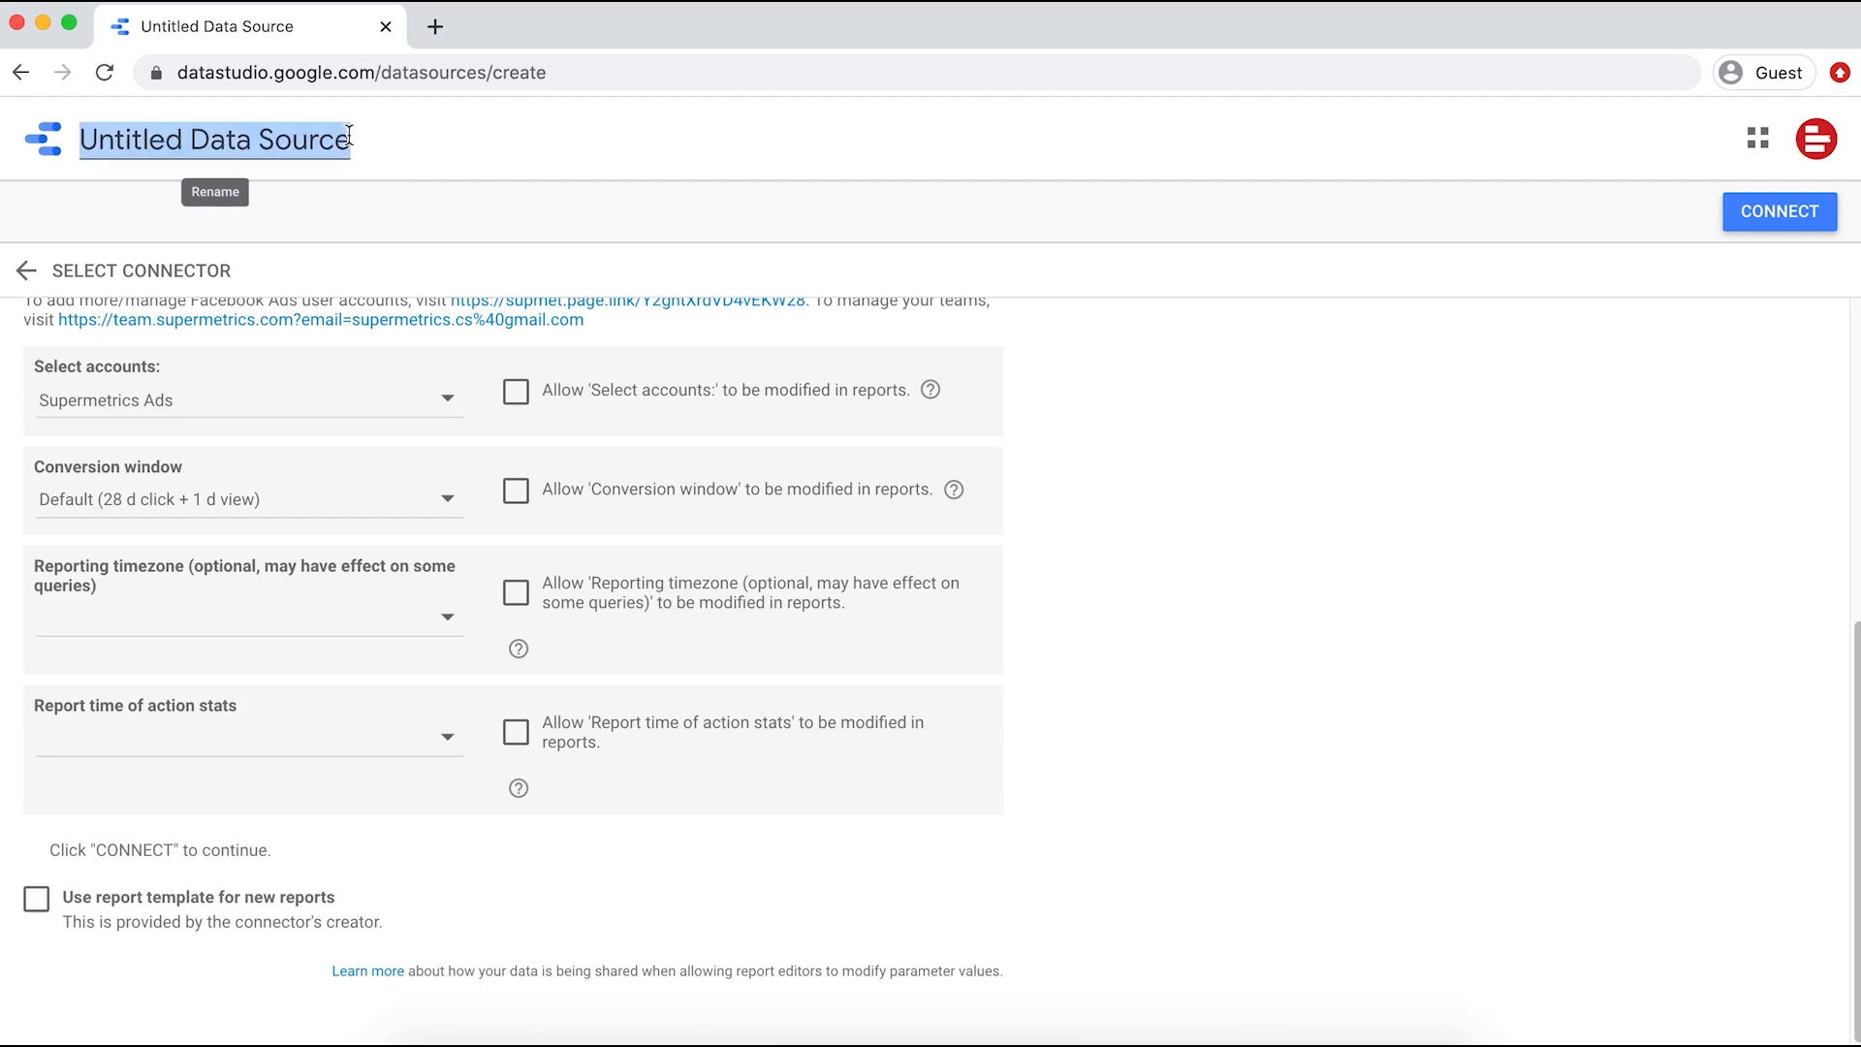
text(Facebook)
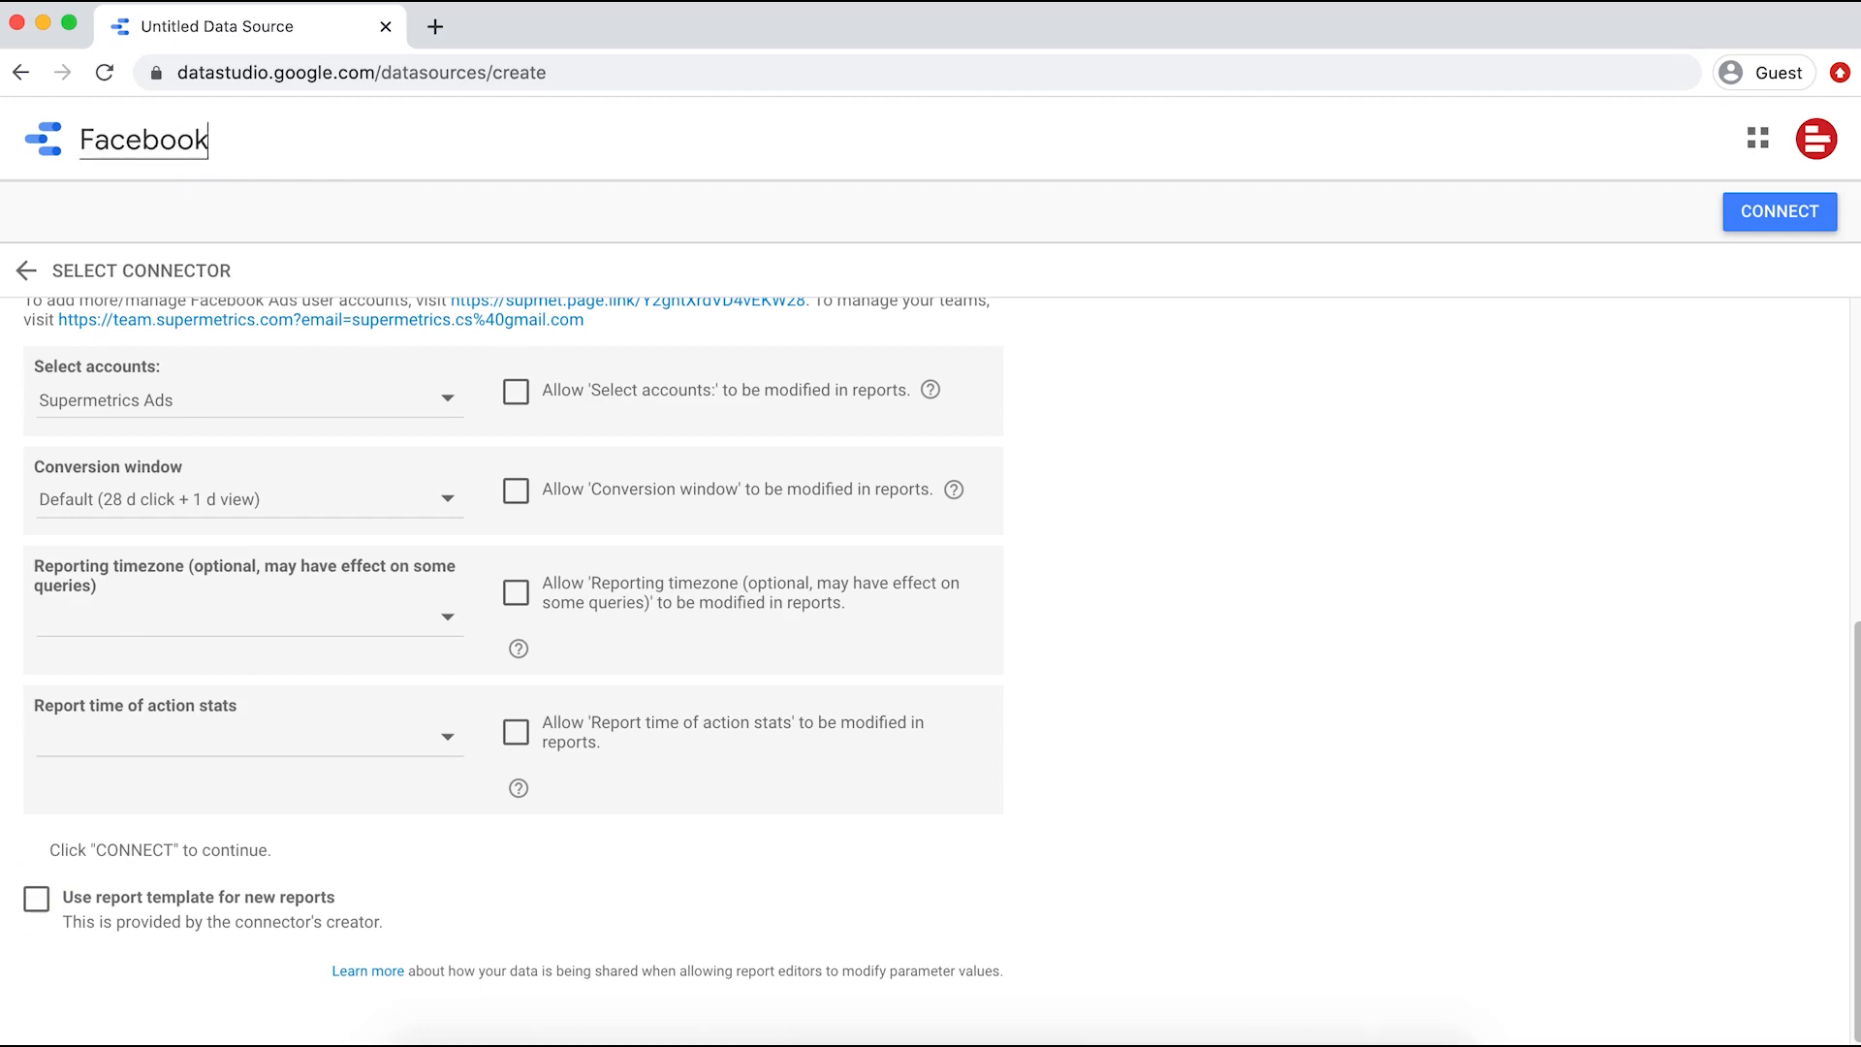
text( Ads - Supermetrics Ads)
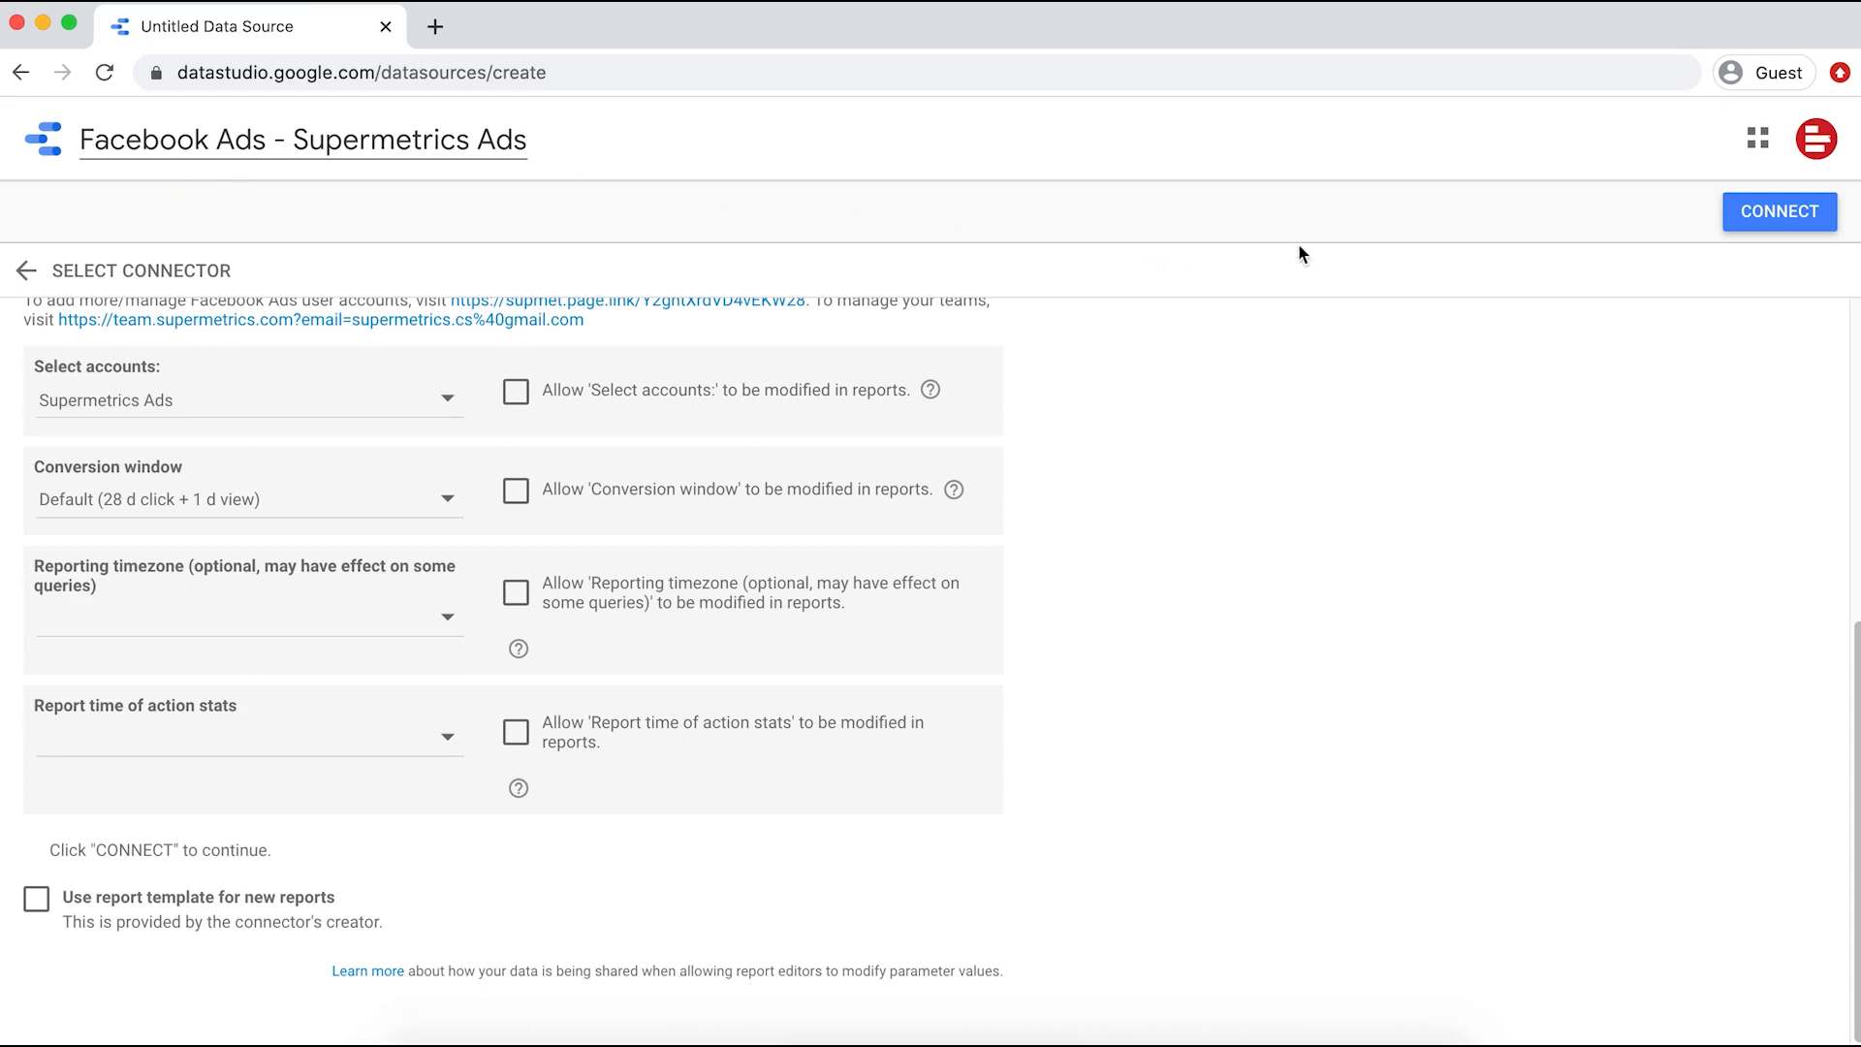
click(1757, 230)
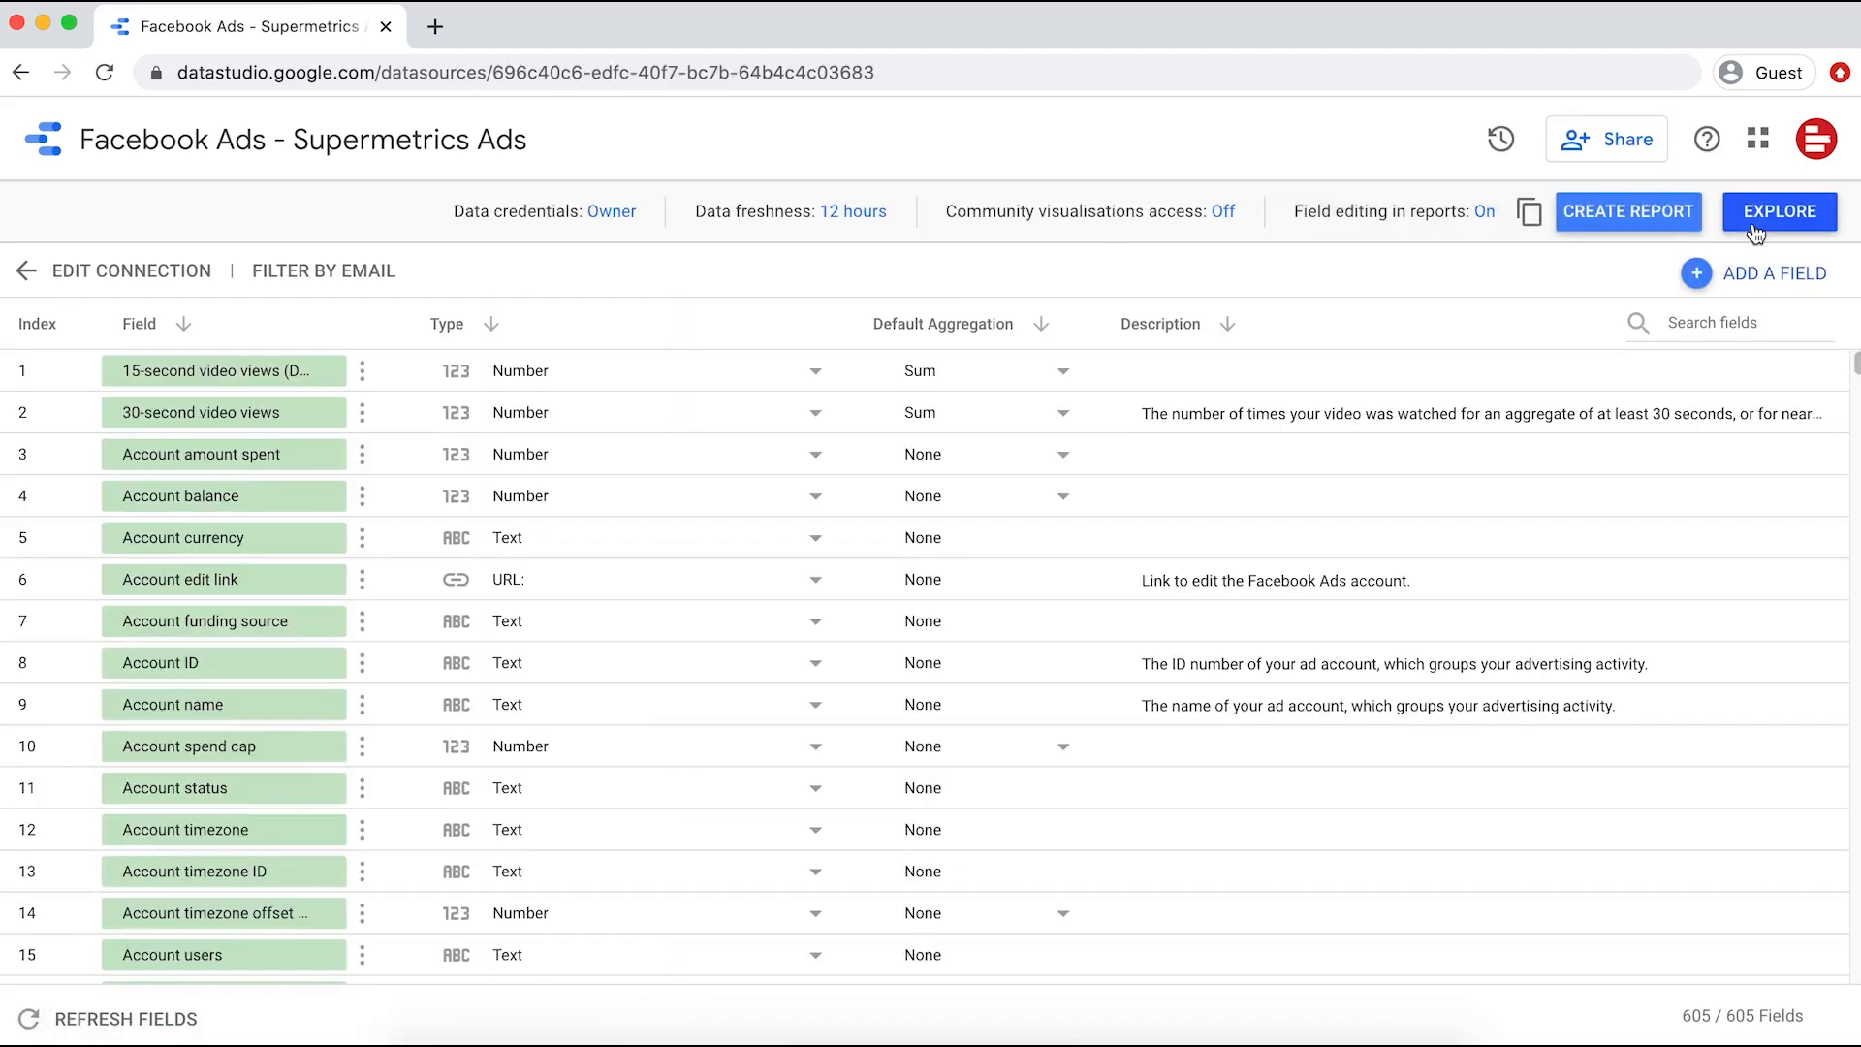
- Examine the data source's field list, including the types, default aggregations and descriptions
click(1181, 454)
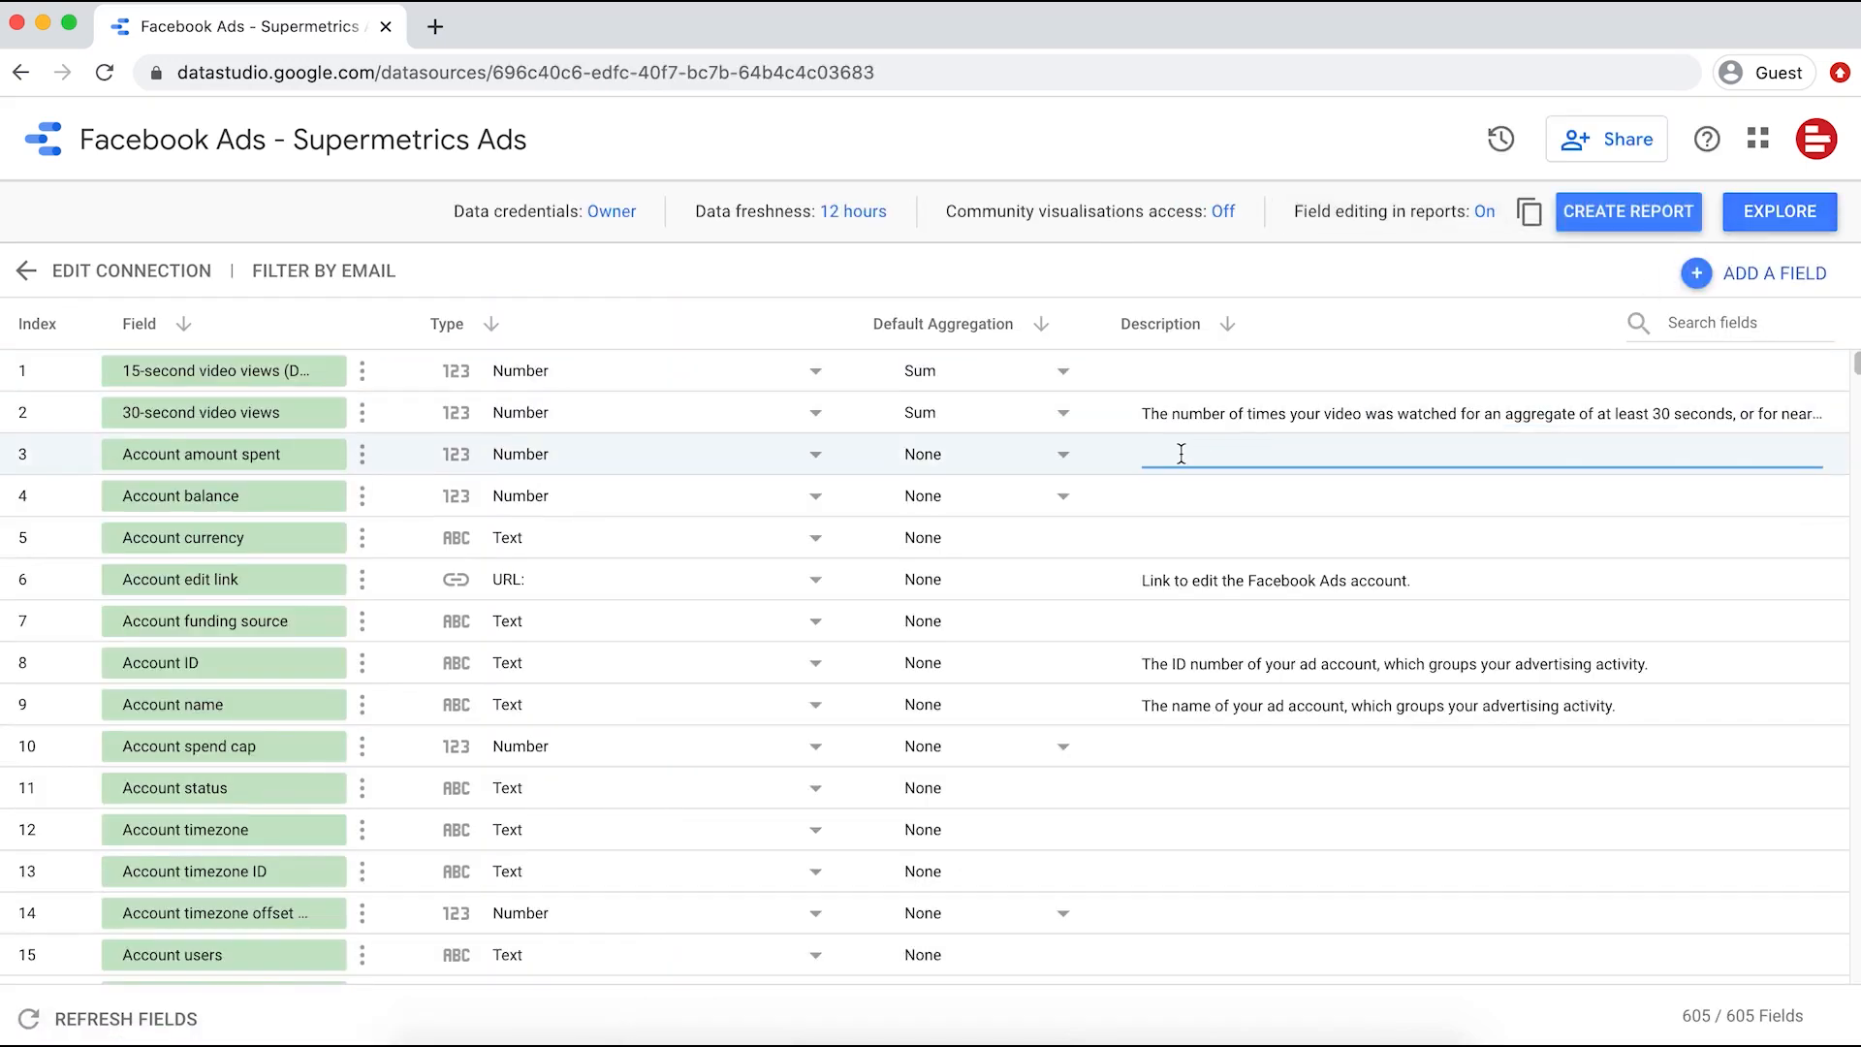
scroll(1182, 453, down, 7)
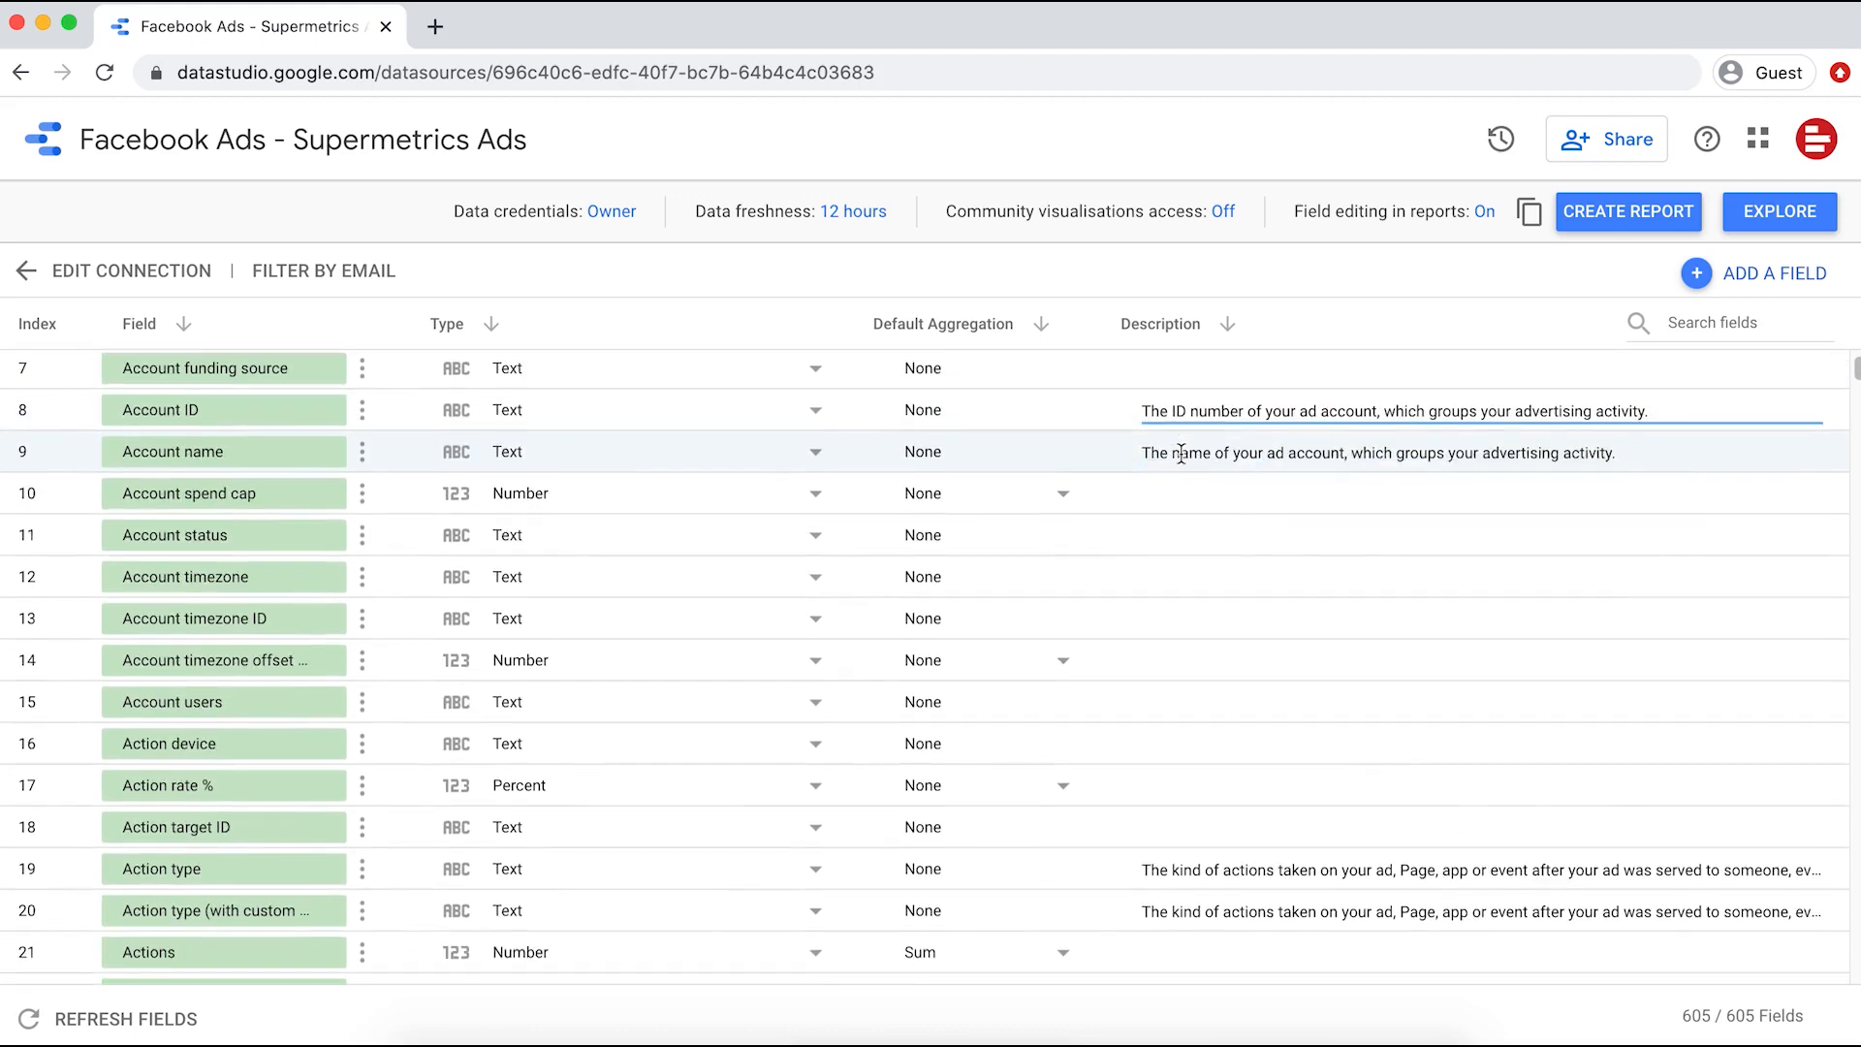
scroll(1182, 453, down, 1)
scroll(1182, 454, down, 5)
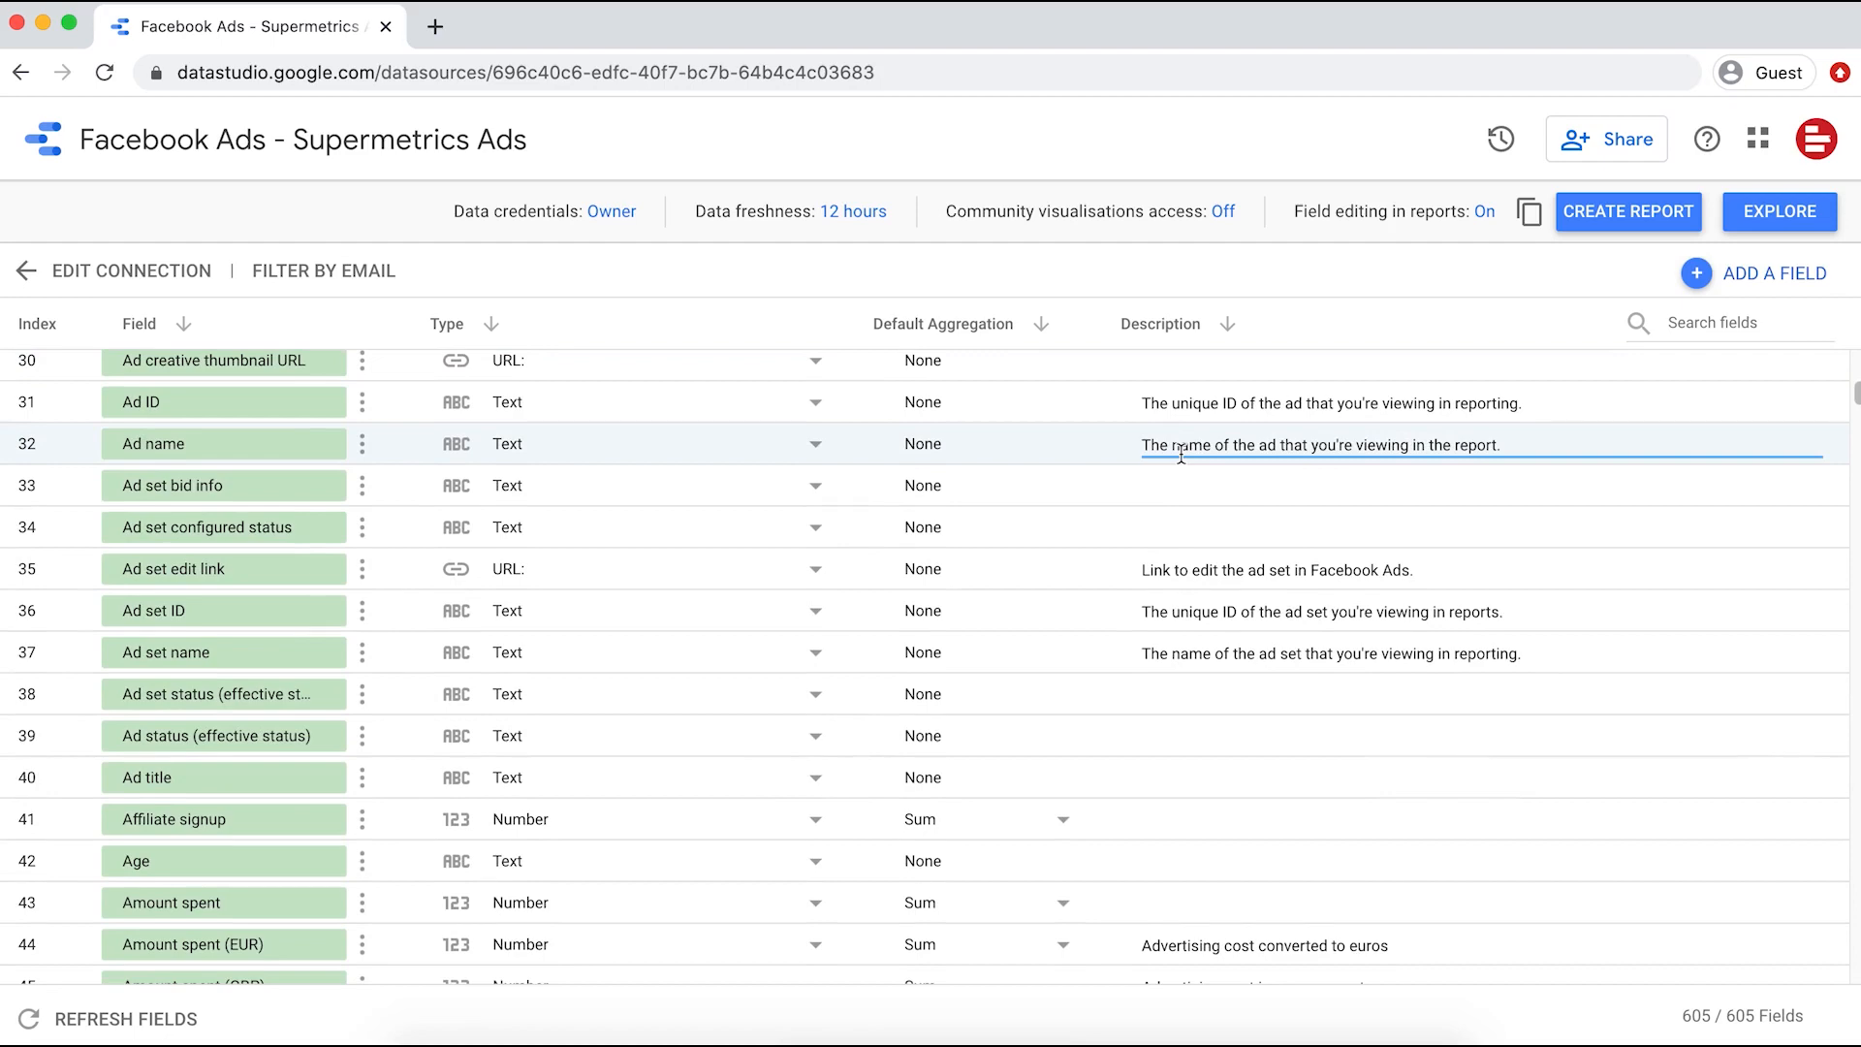
scroll(1182, 454, up, 12)
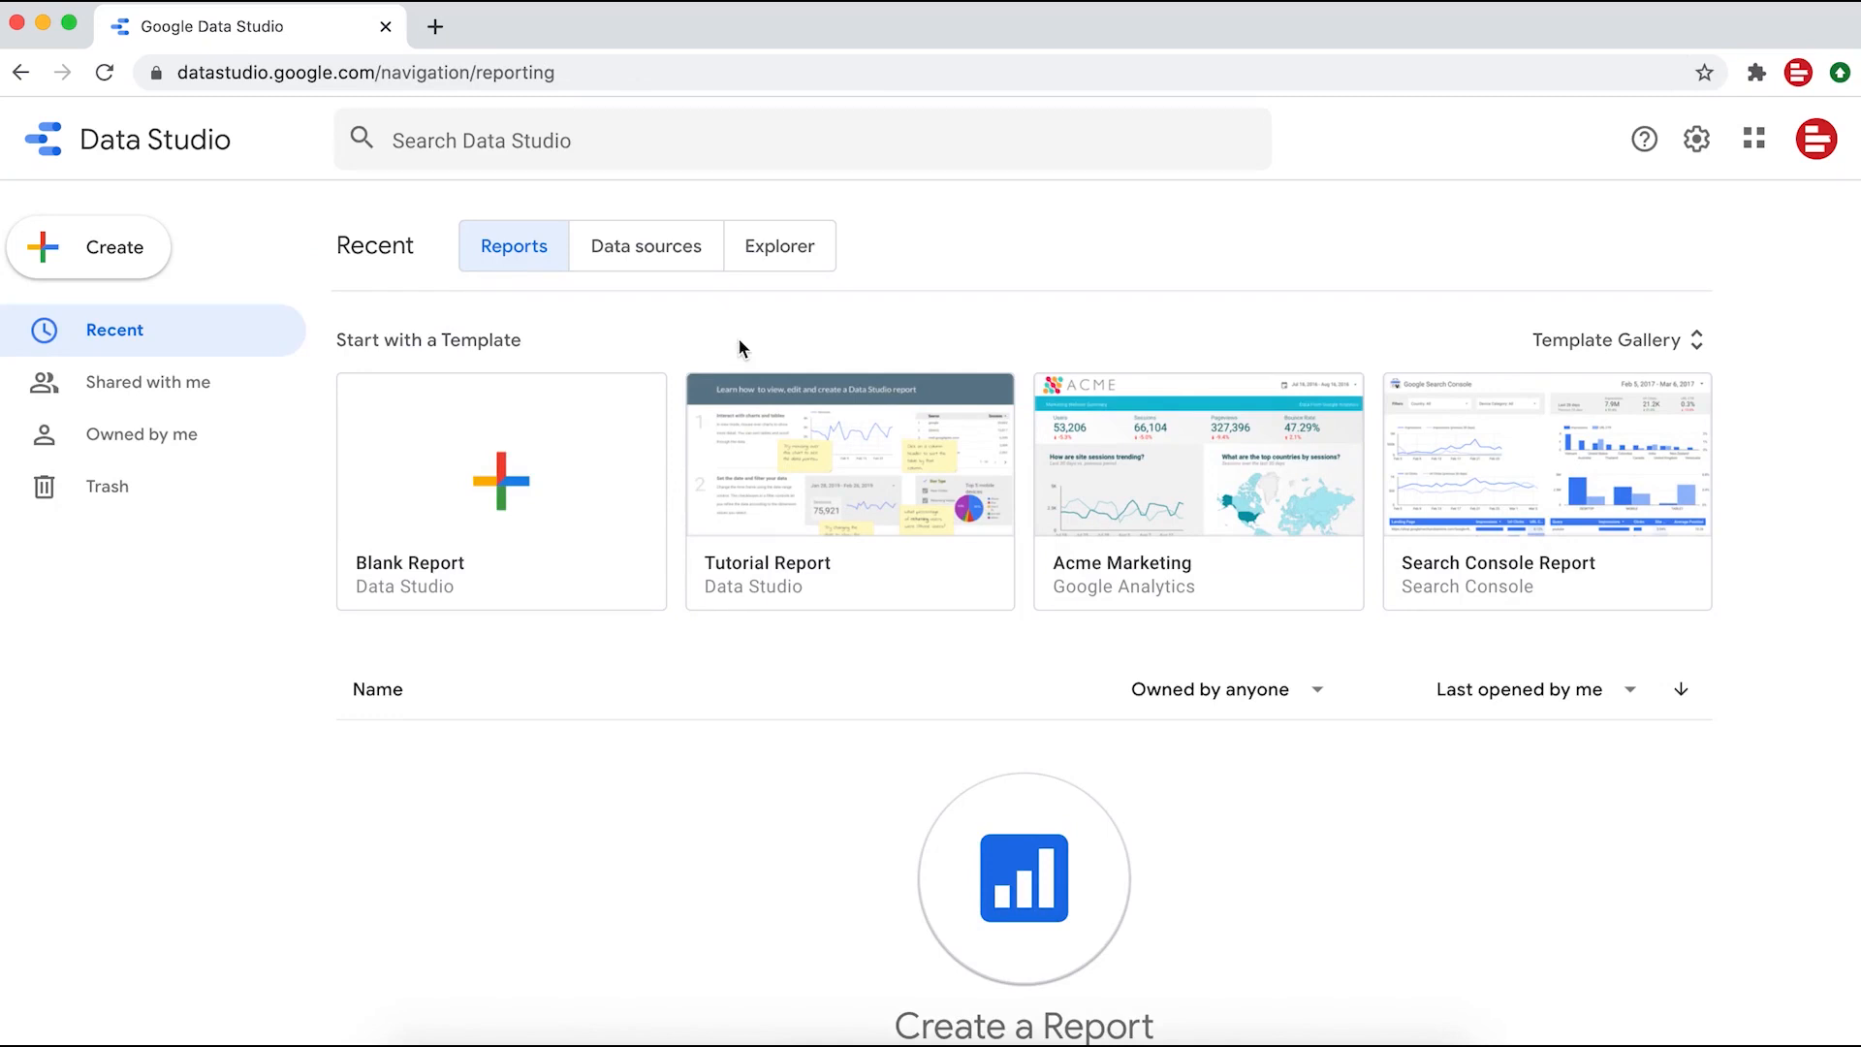
- Create a new report and search its available data connectors for "supermetrics"
click(153, 244)
click(221, 260)
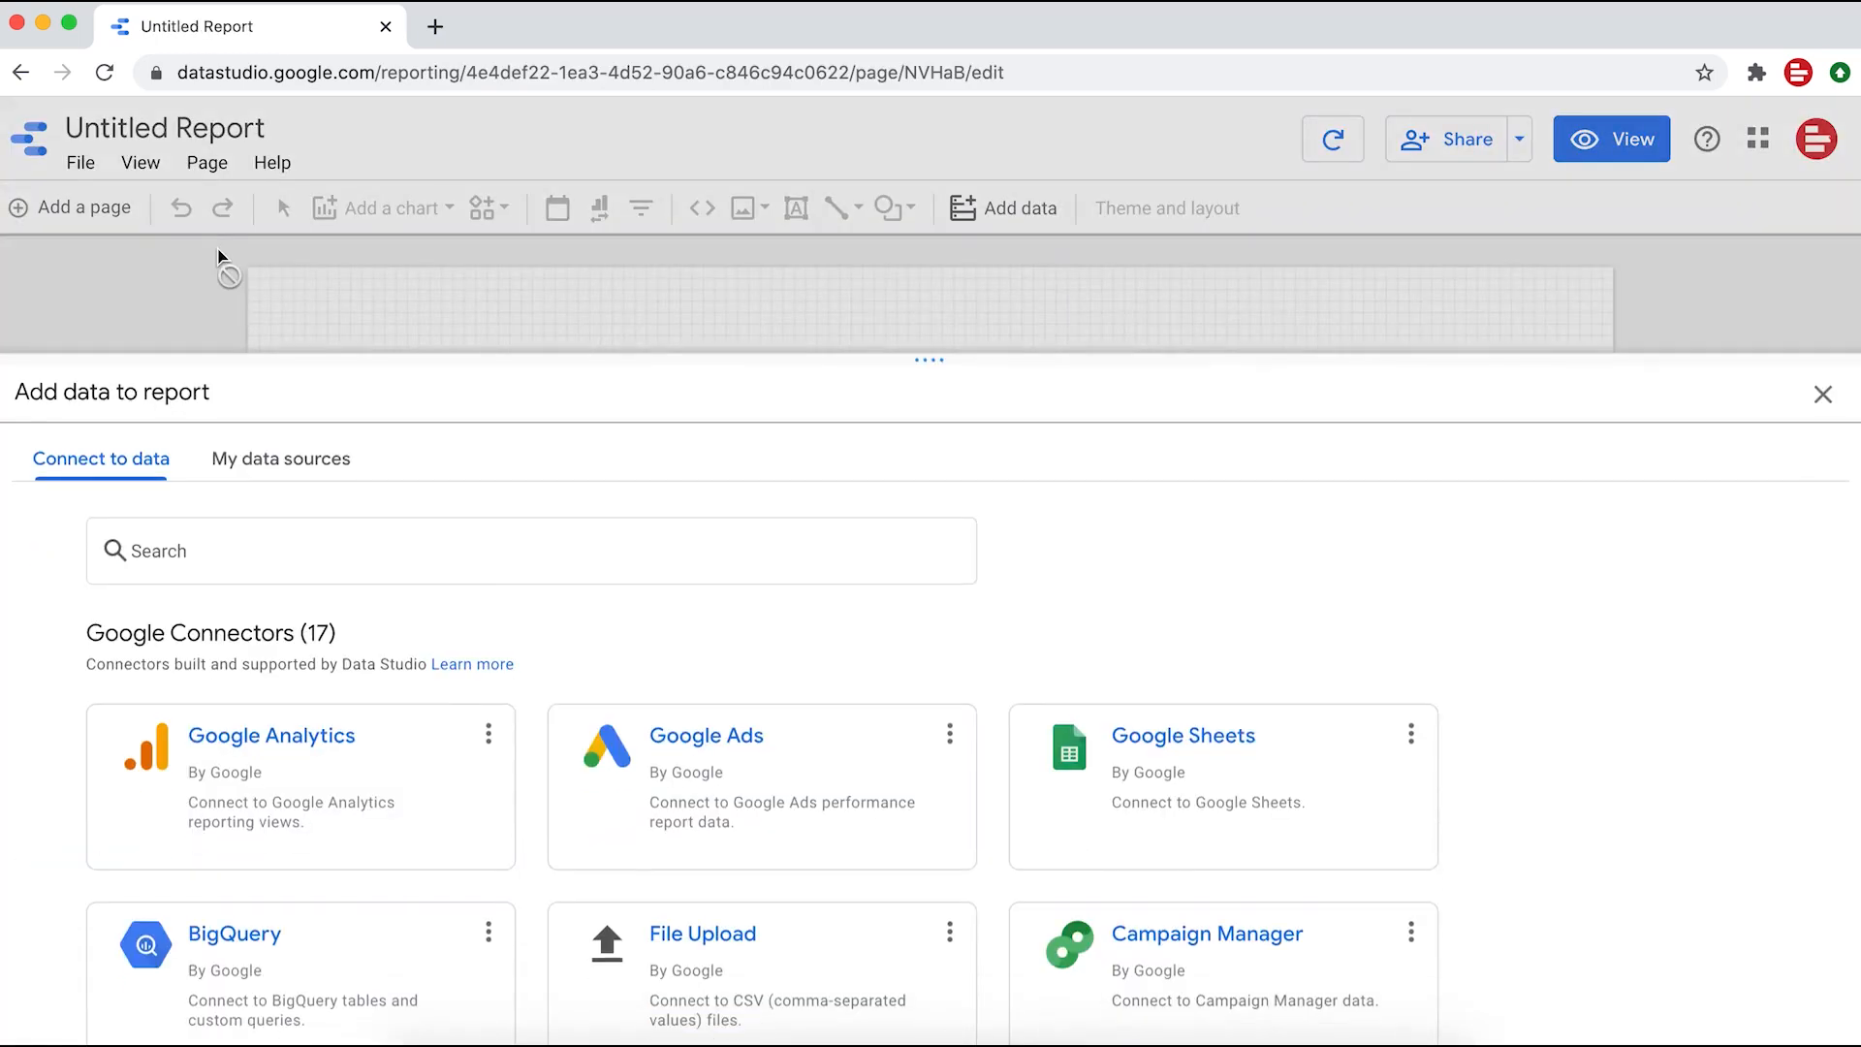
click(387, 549)
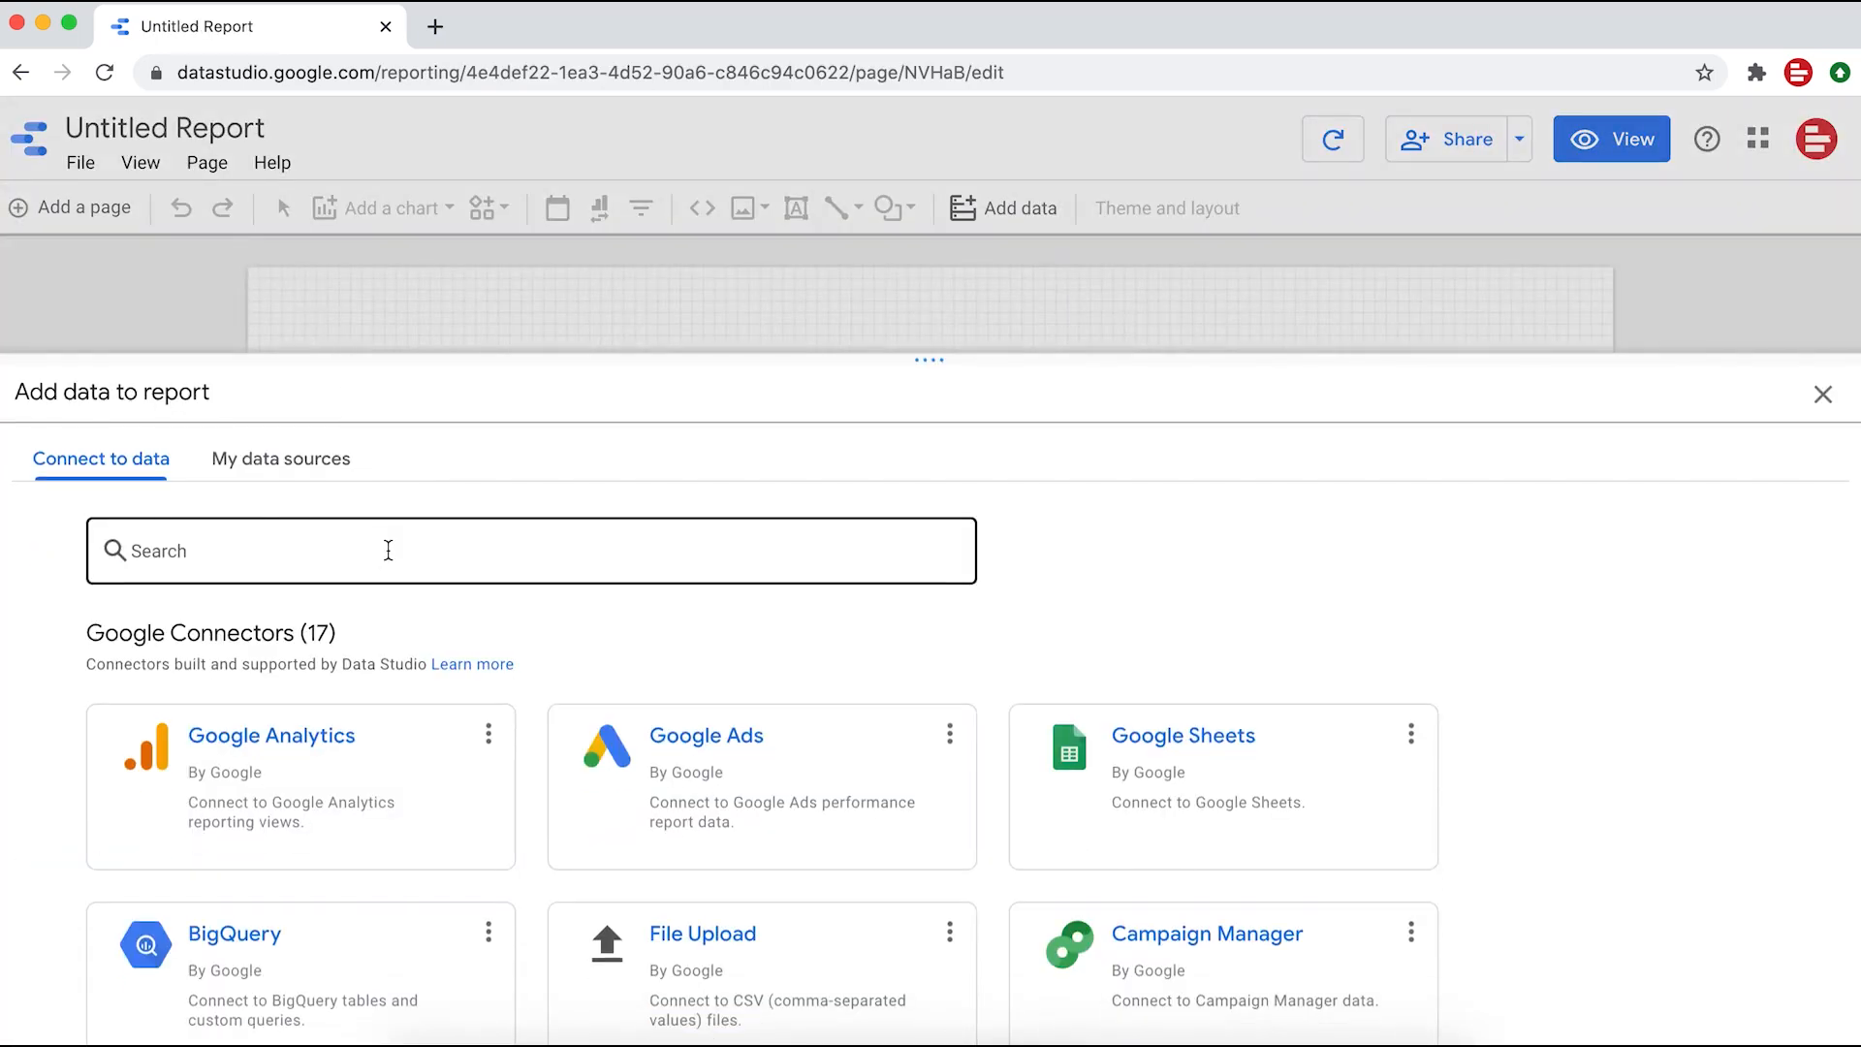
text(supermetrics)
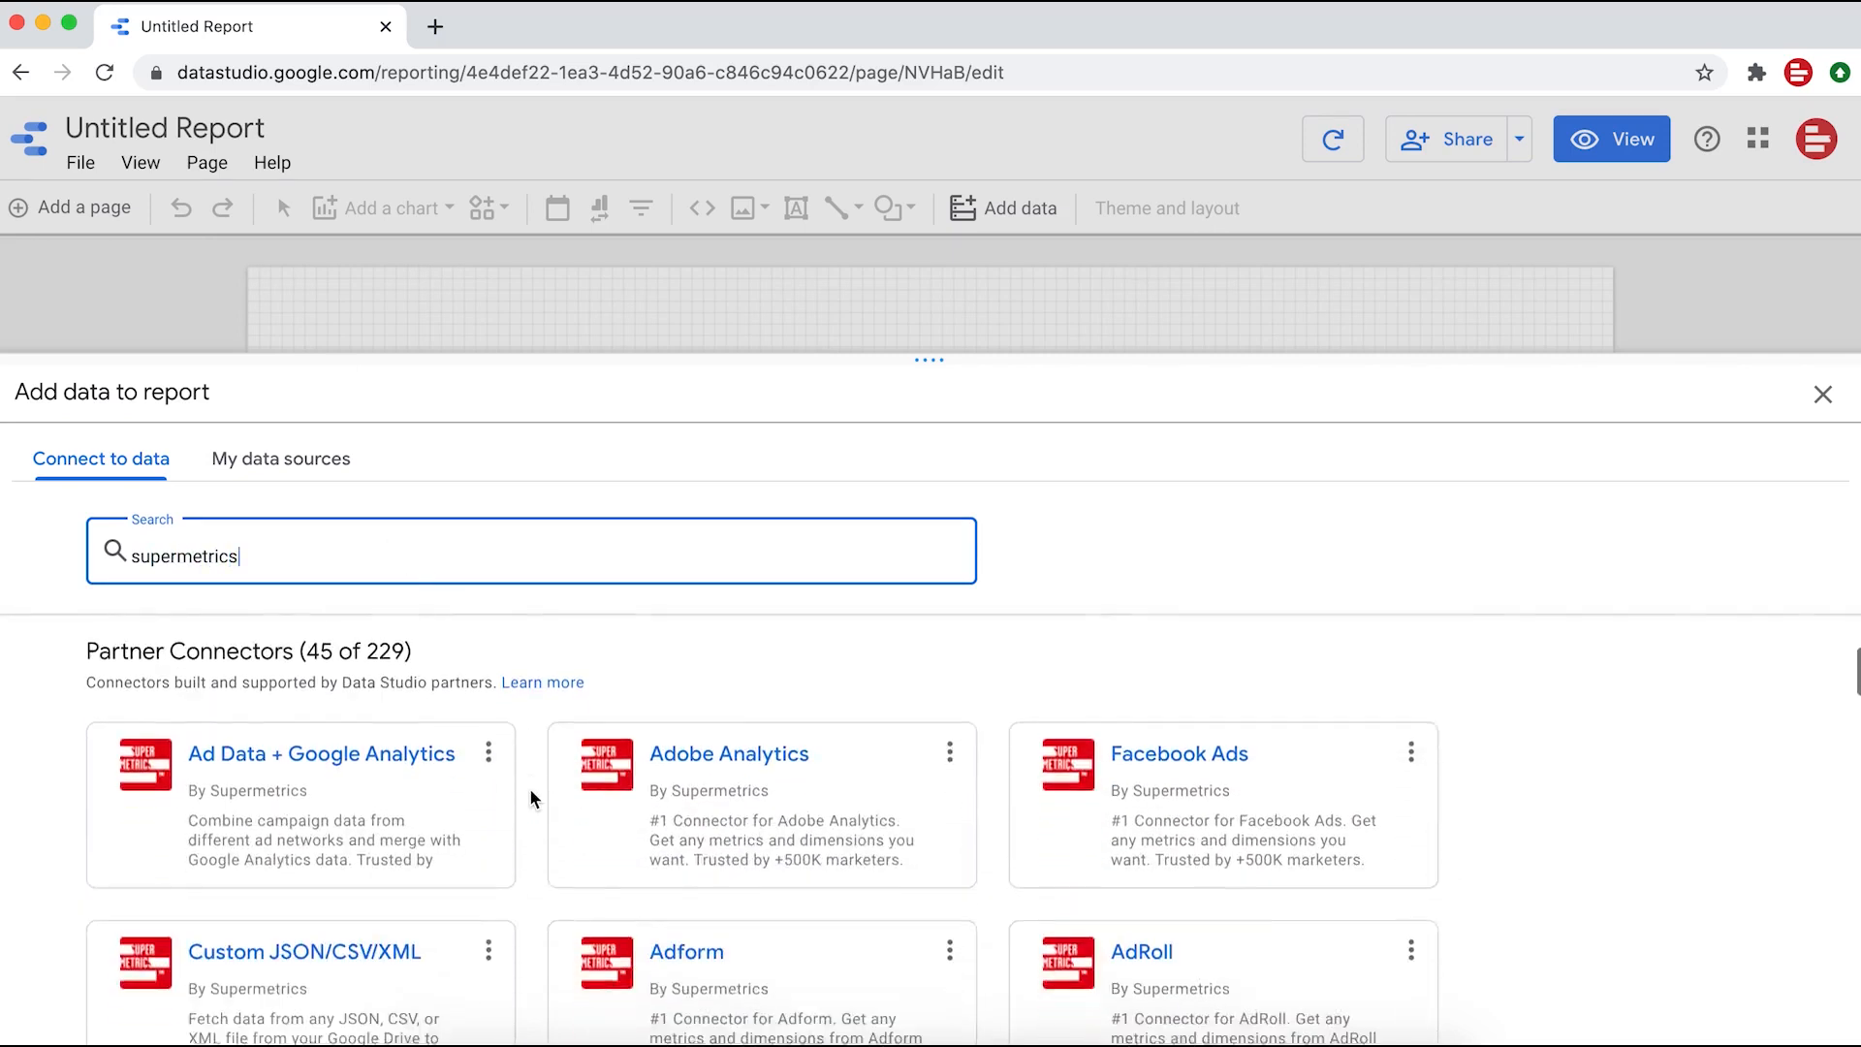
scroll(533, 795, down, 2)
scroll(531, 798, down, 6)
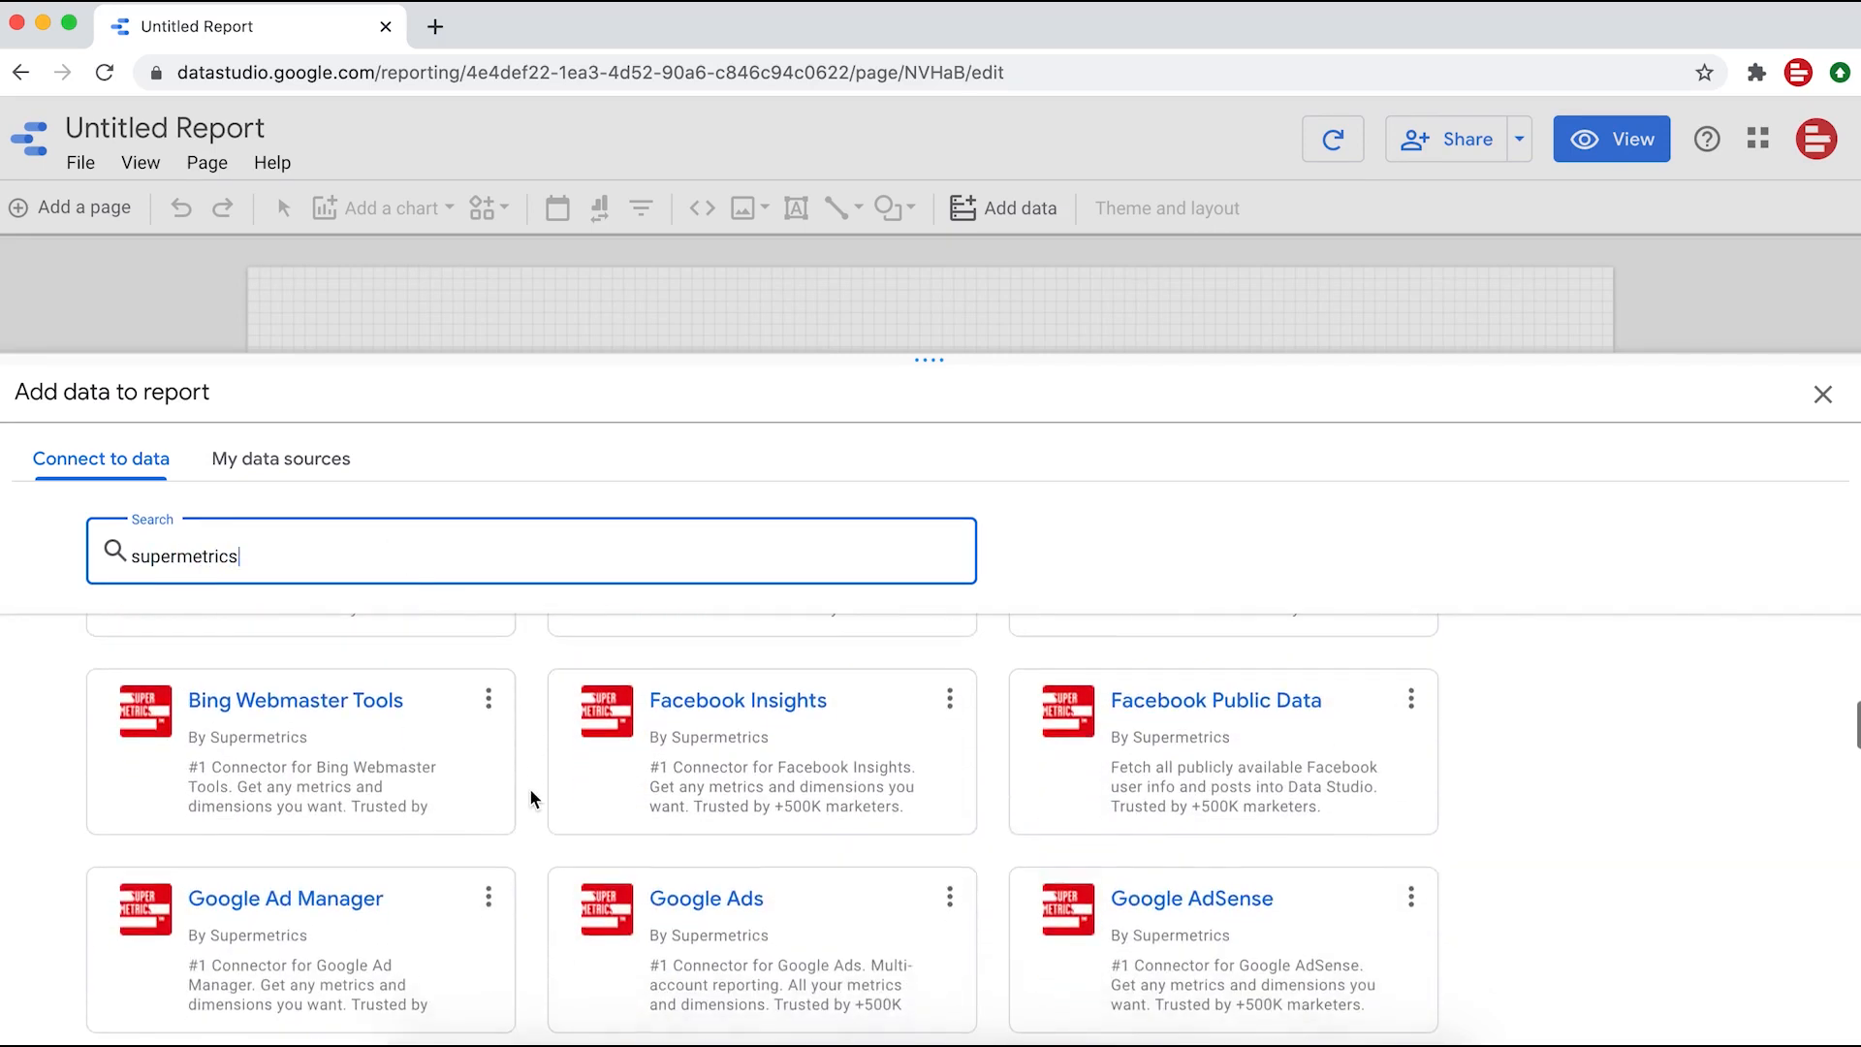
scroll(531, 798, down, 2)
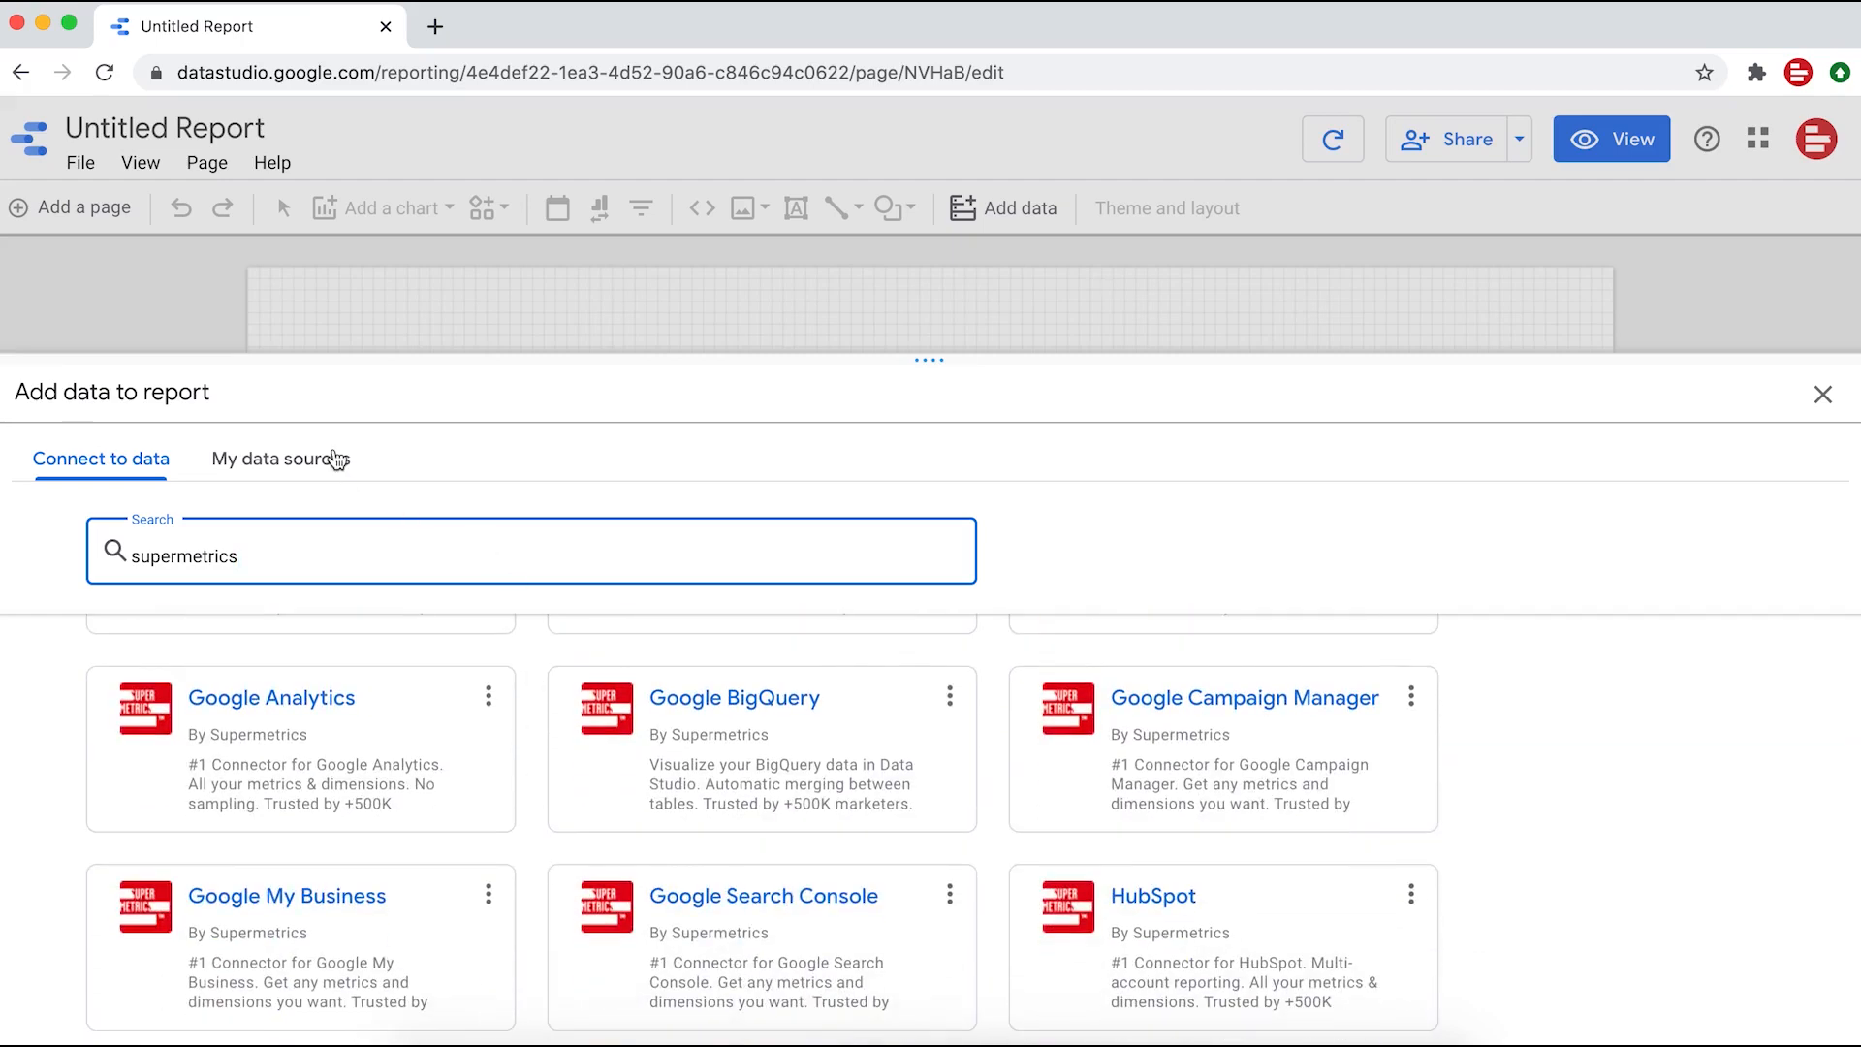
- Add the existing data source "Facebook Ads - Supermetrics Ads" to the report and keep it as the table's data source
click(335, 459)
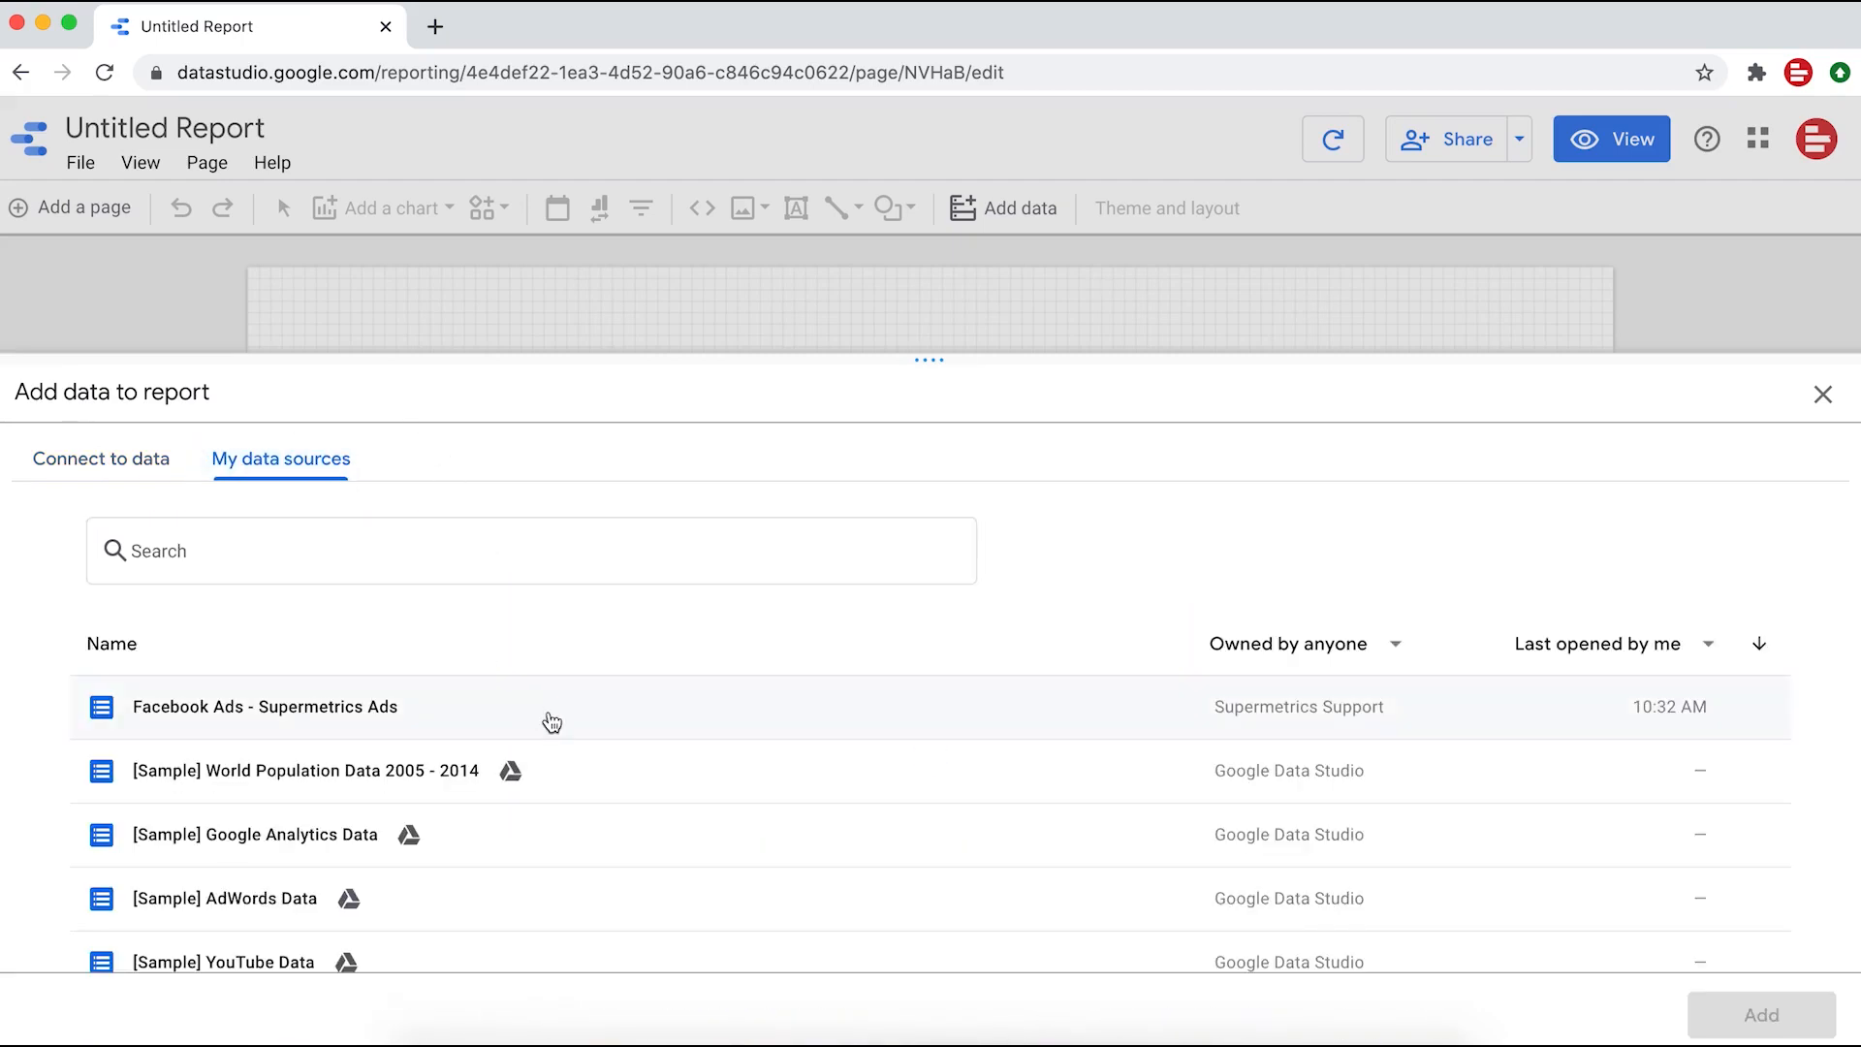
click(552, 723)
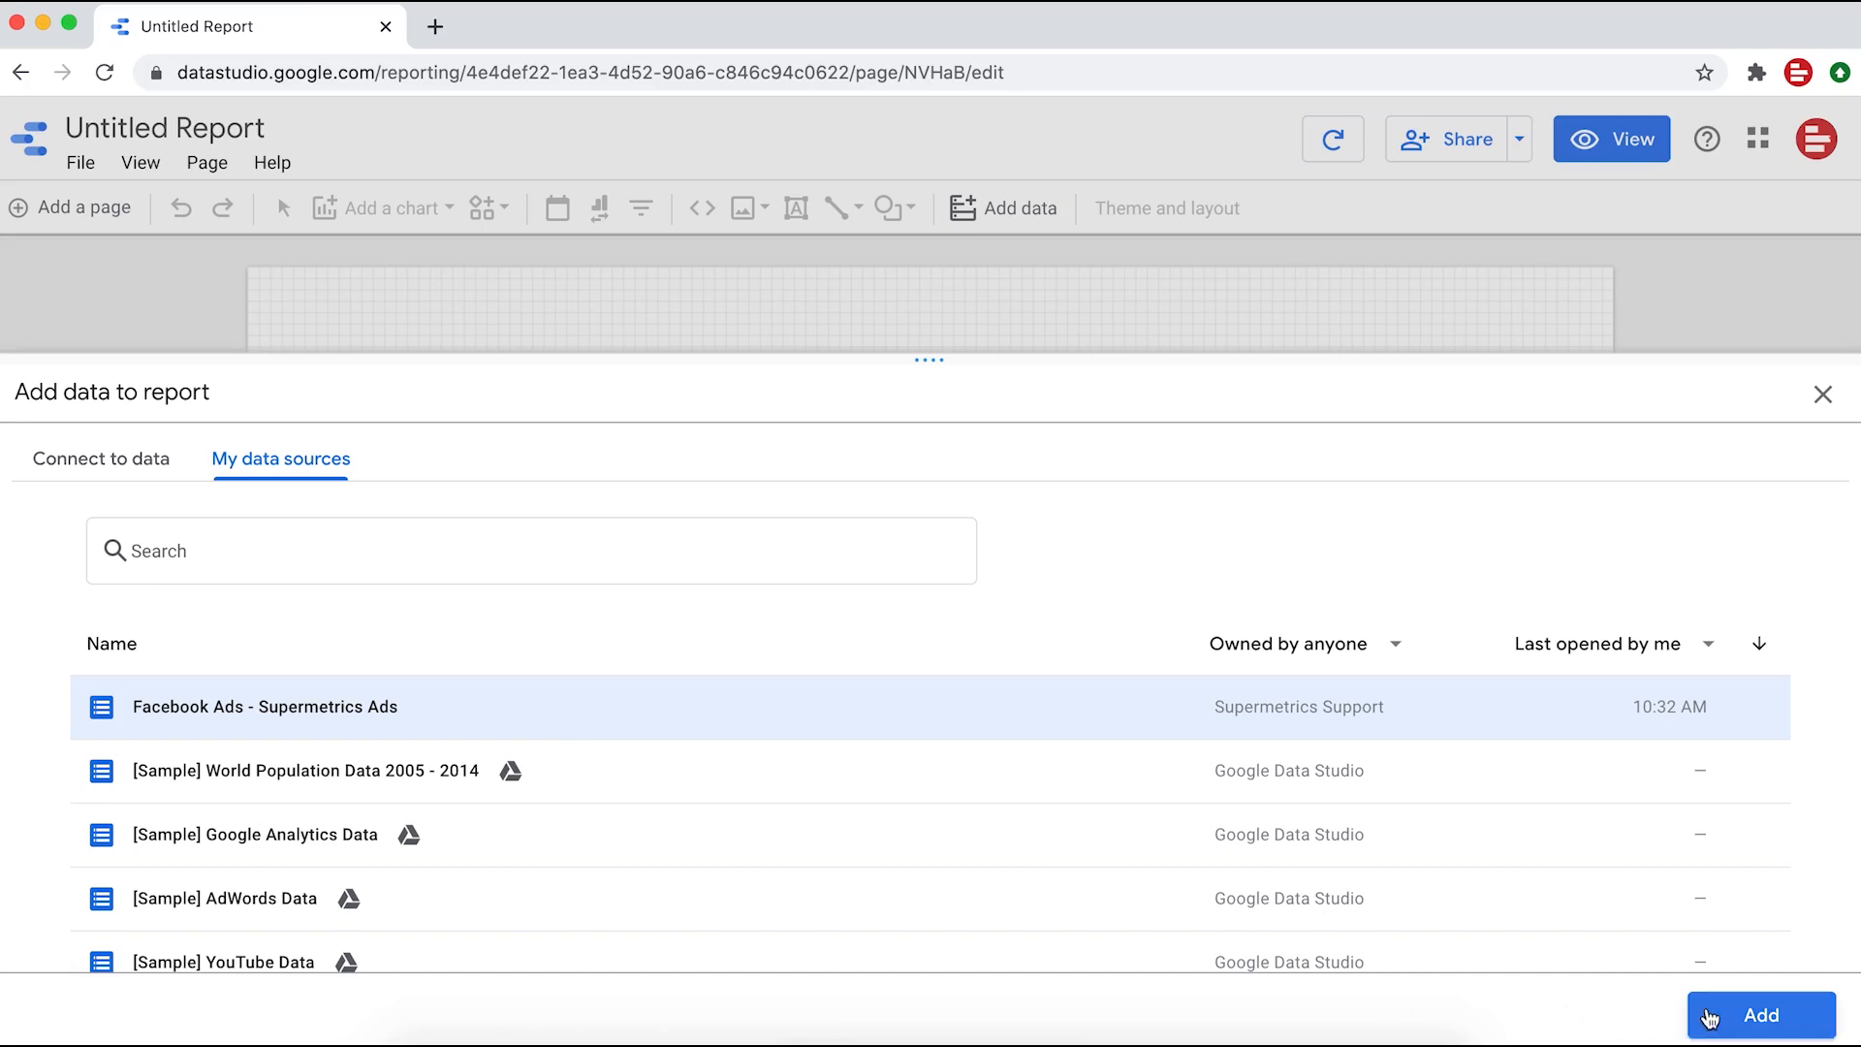
click(1719, 1015)
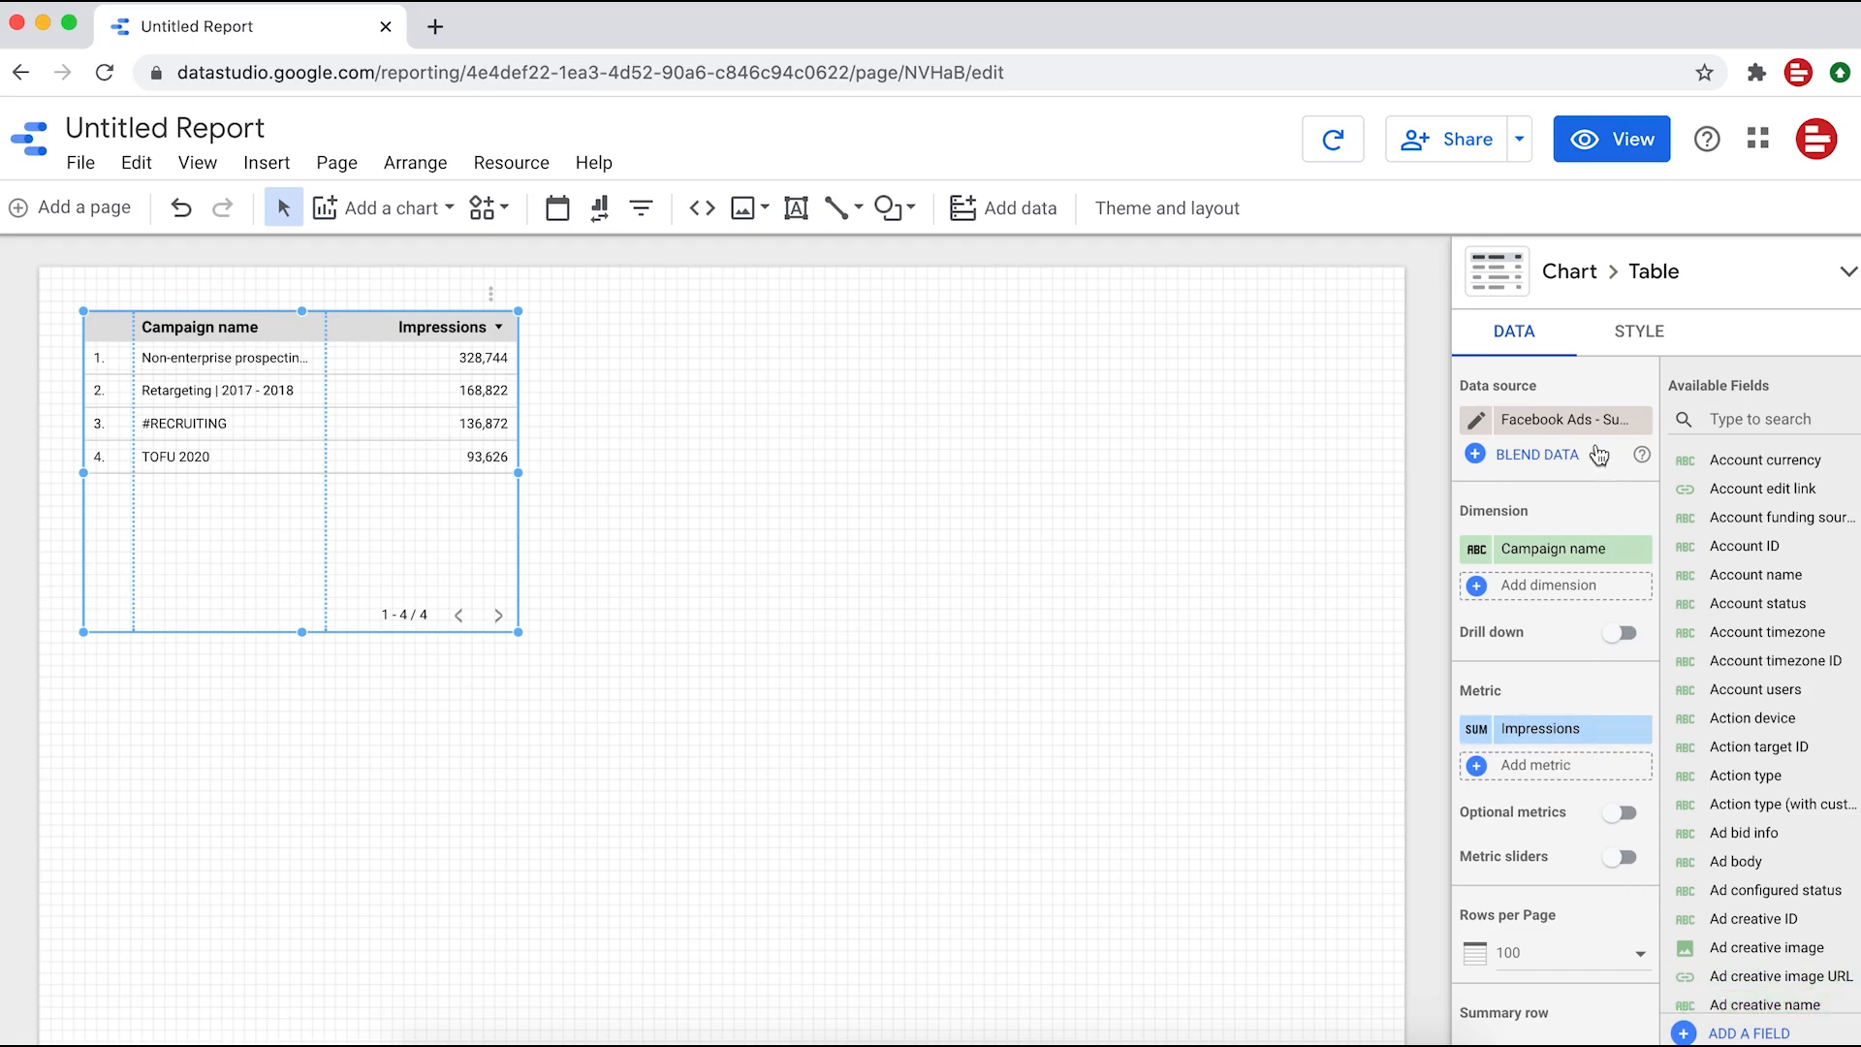
click(1571, 420)
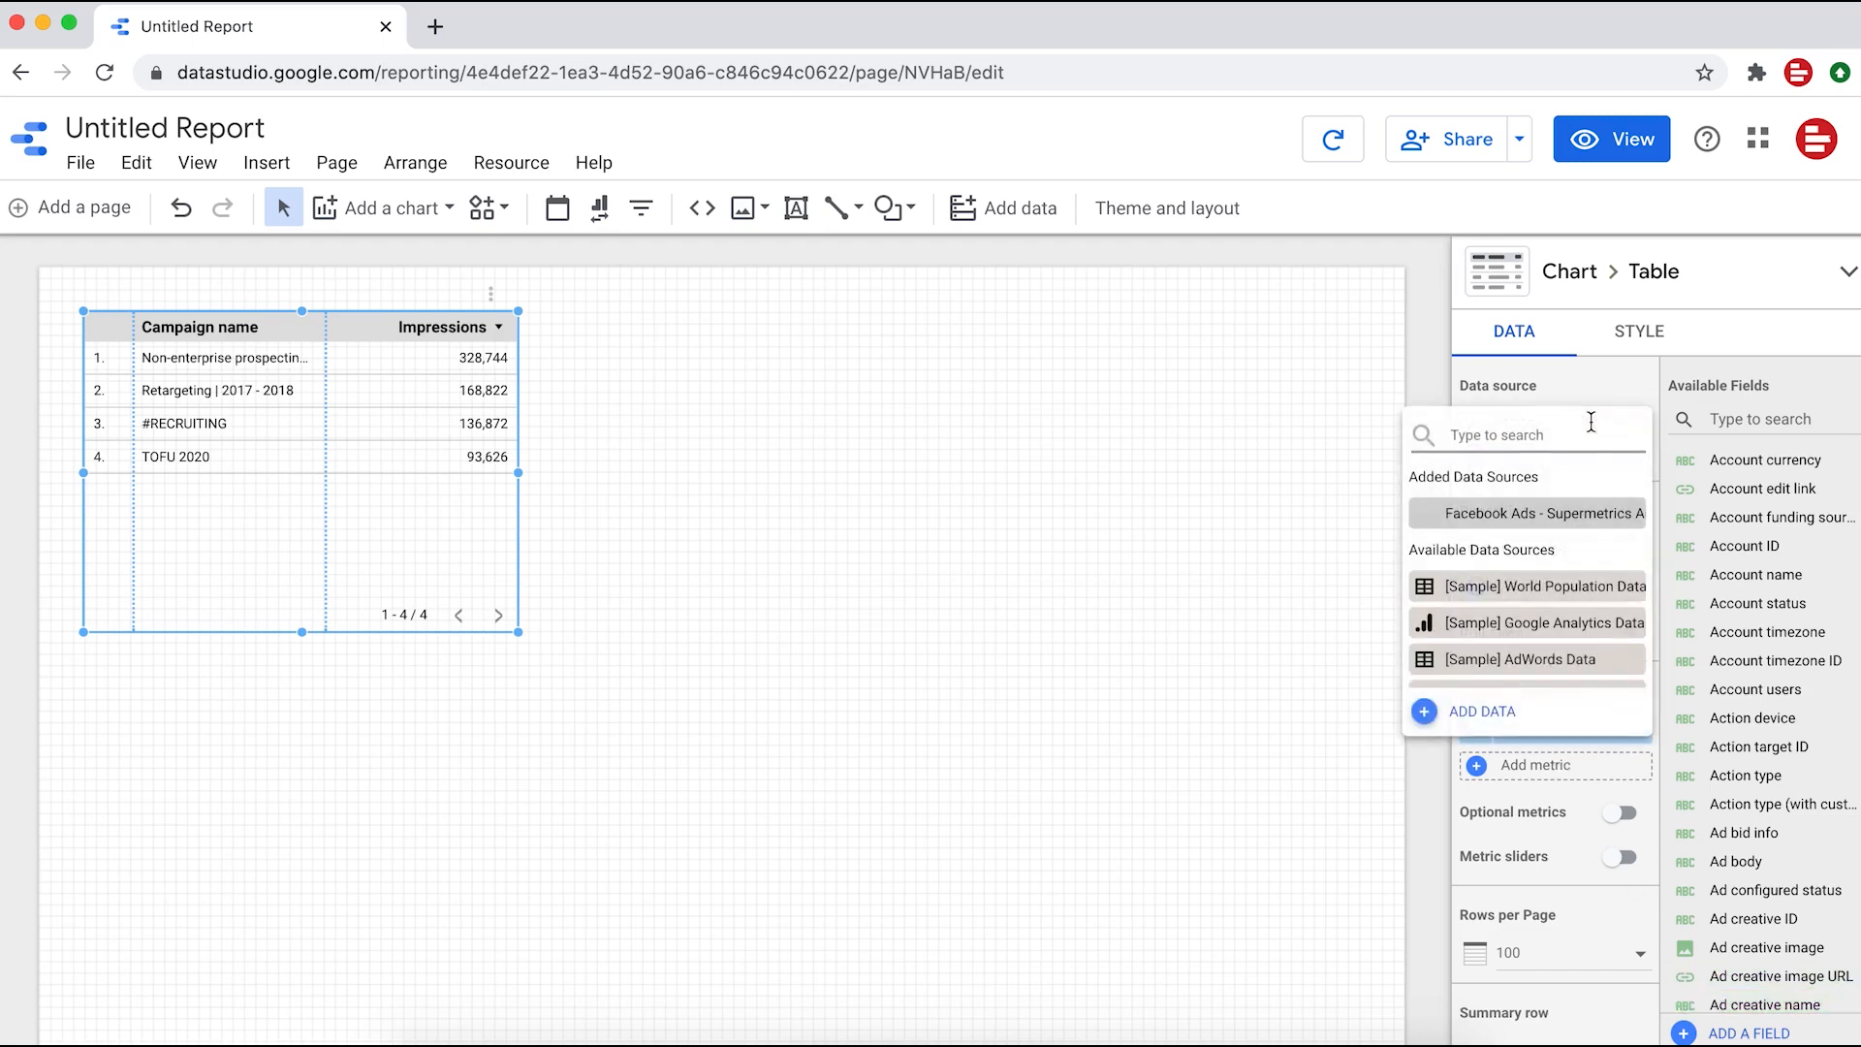
click(1586, 528)
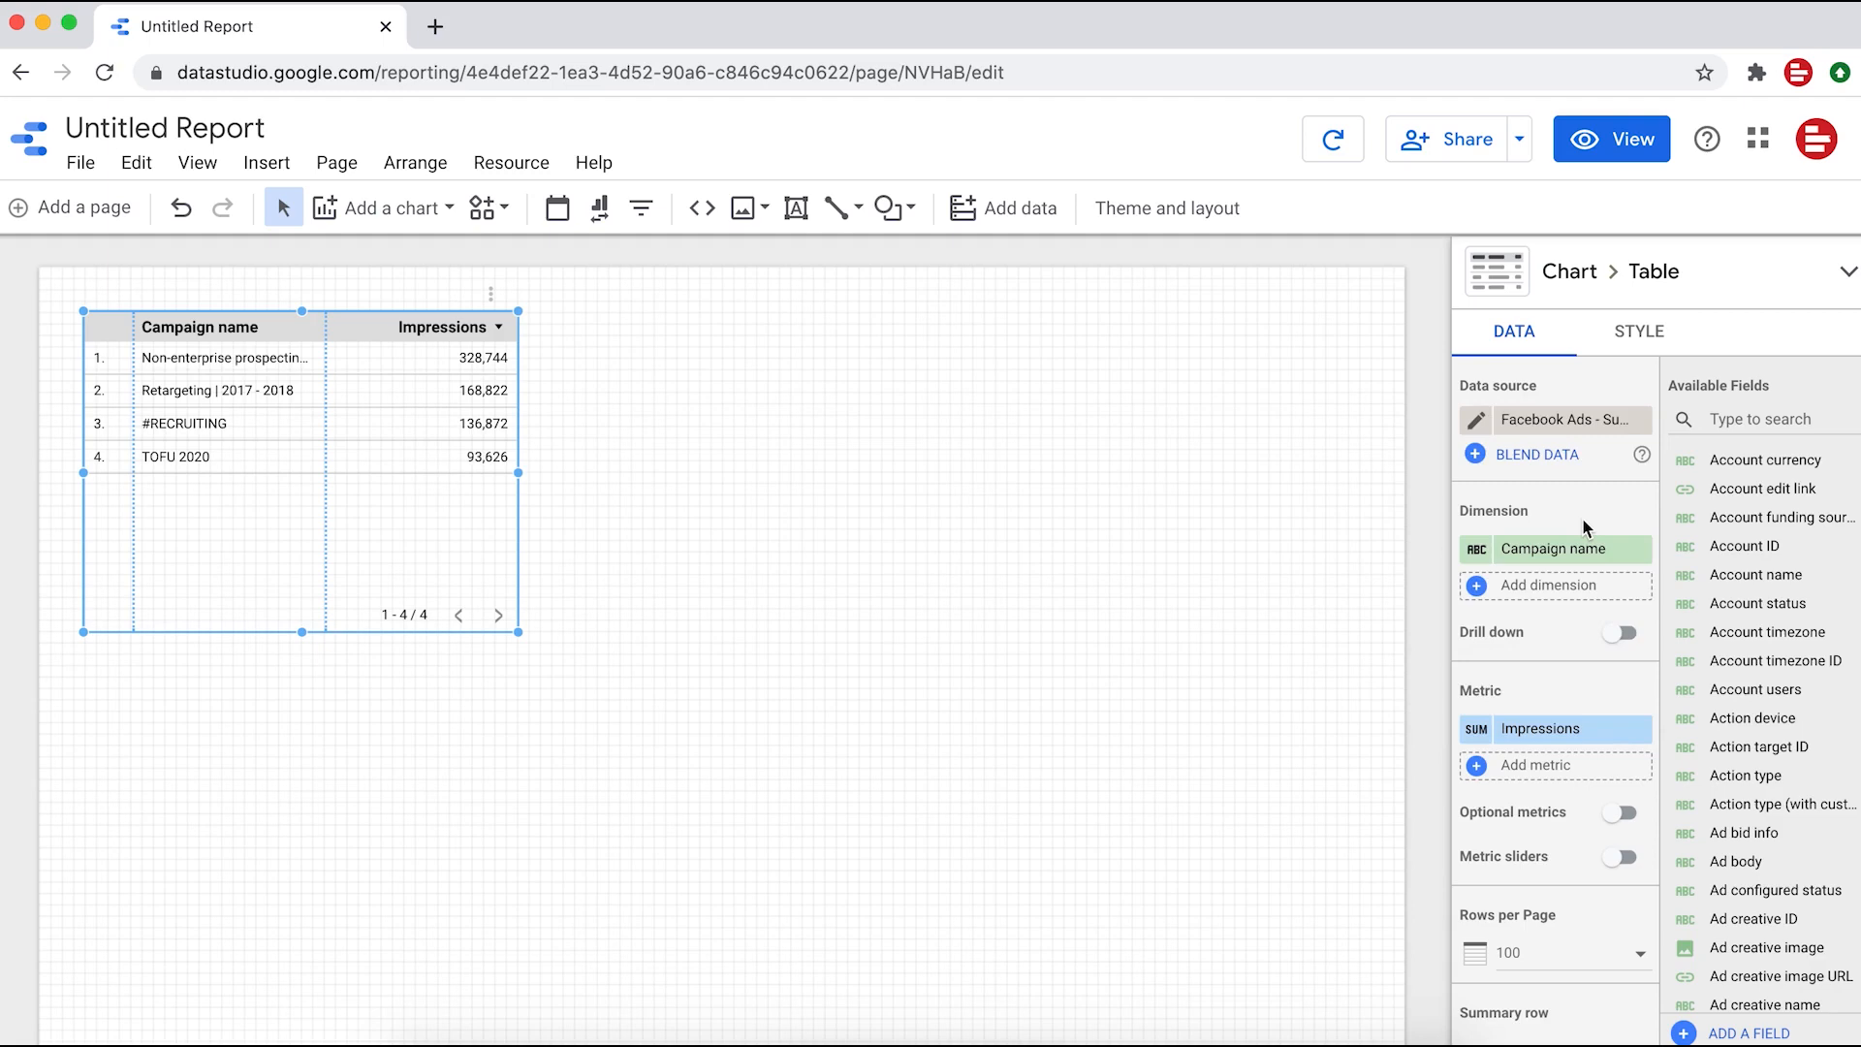
- Change the table's dimension to Country and replace its metric with Link clicks
click(1584, 548)
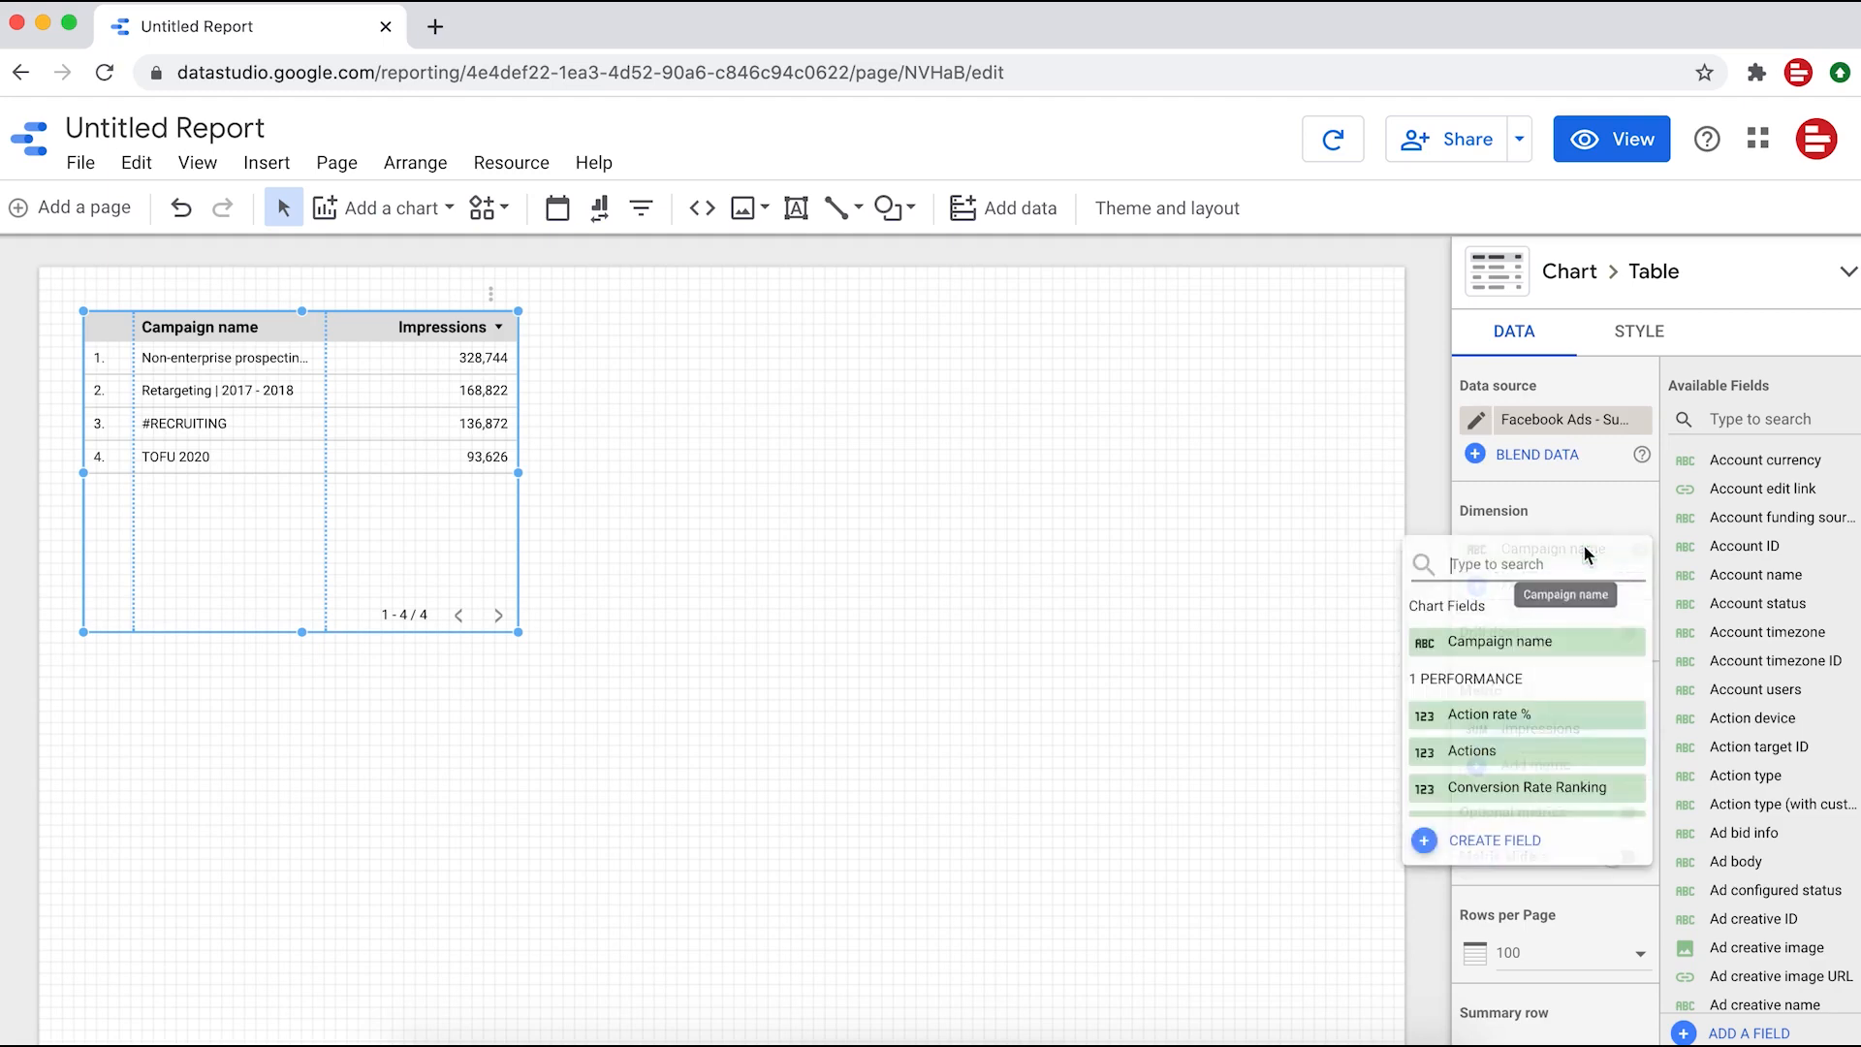
text(country)
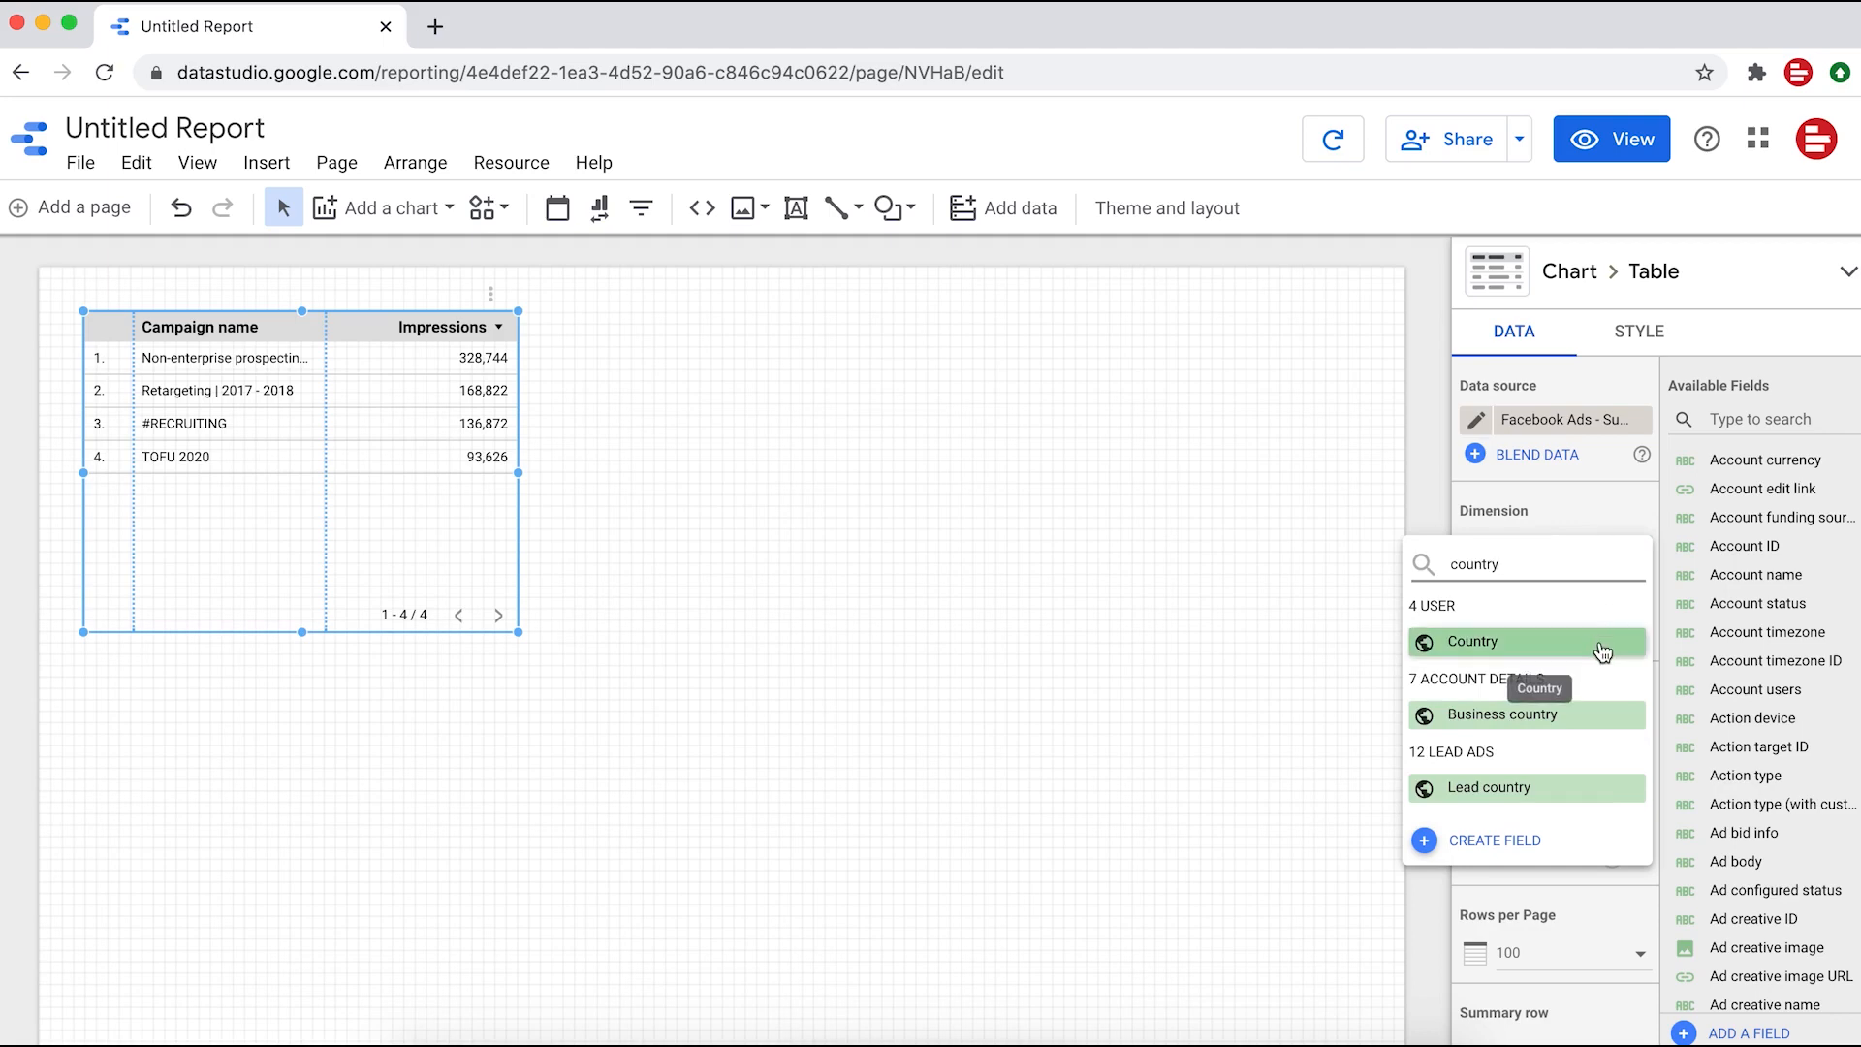
click(1604, 641)
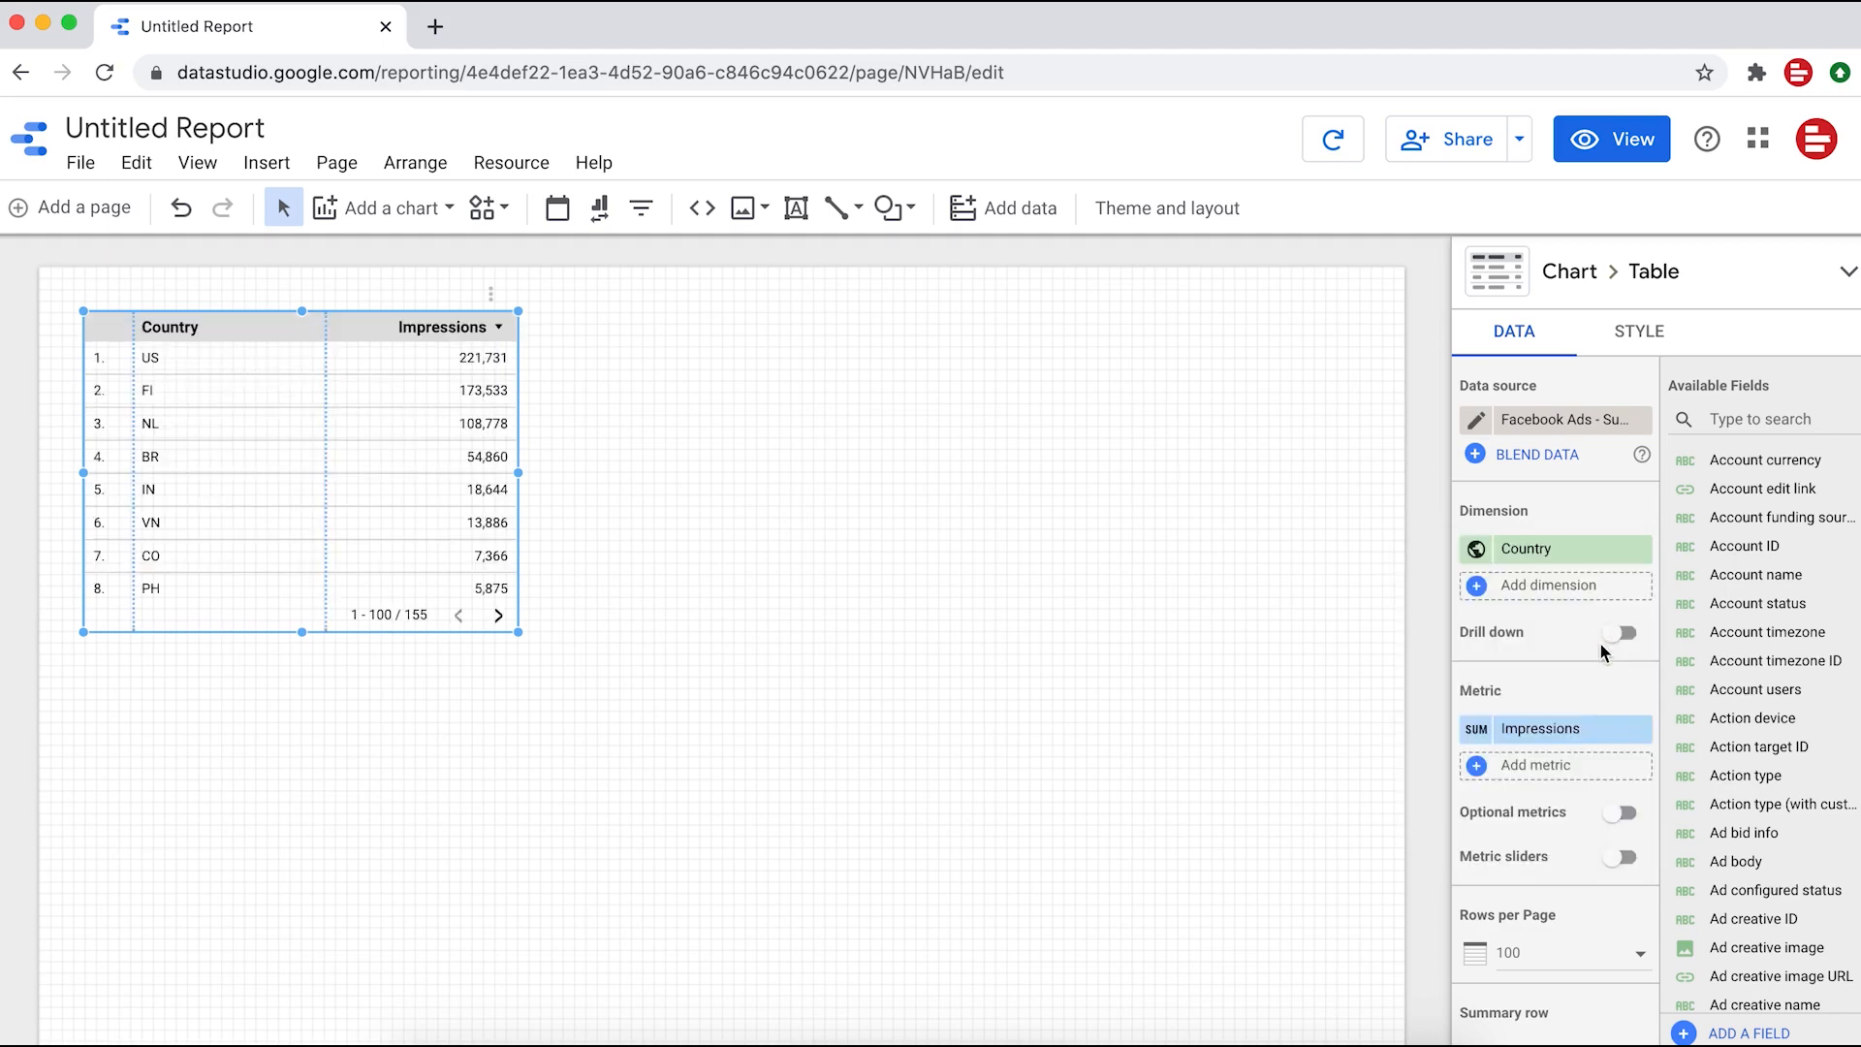
click(1563, 728)
text(clicks)
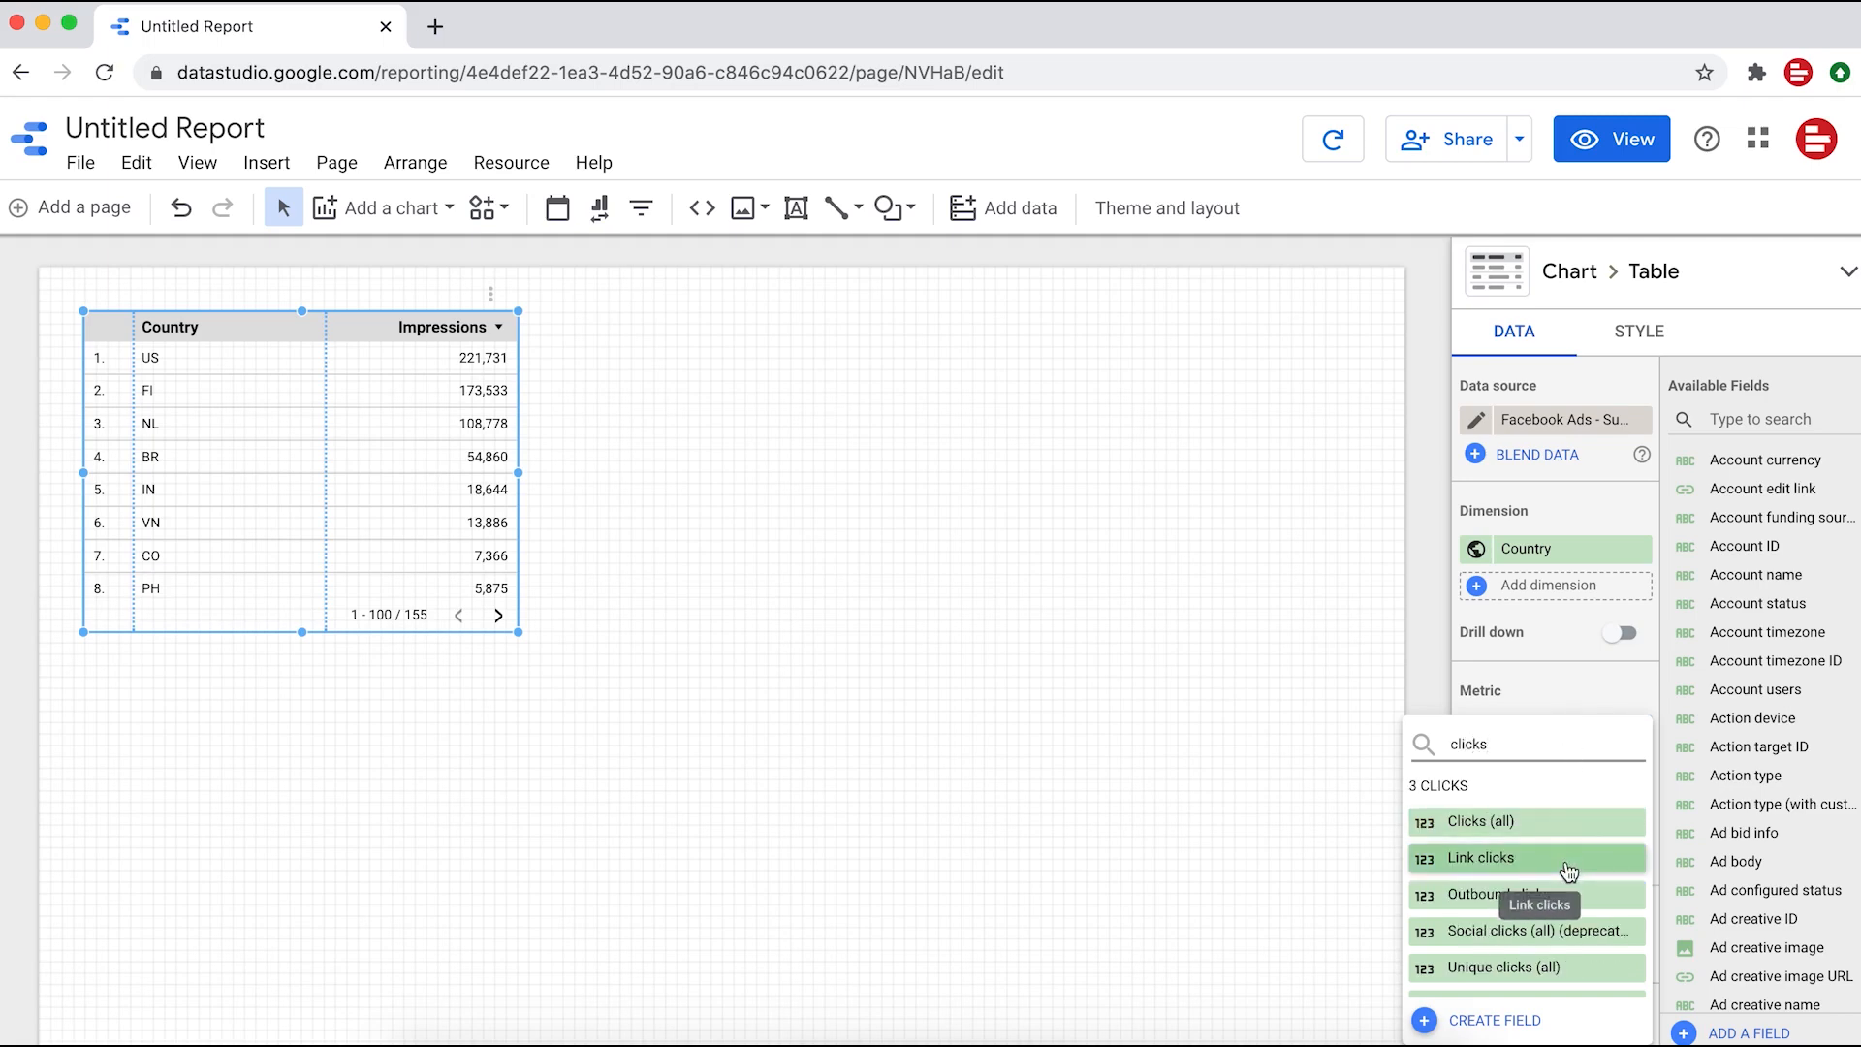
click(1569, 859)
- Add CPC (link) as the table's second metric and widen the table so the column headers fit
click(1575, 765)
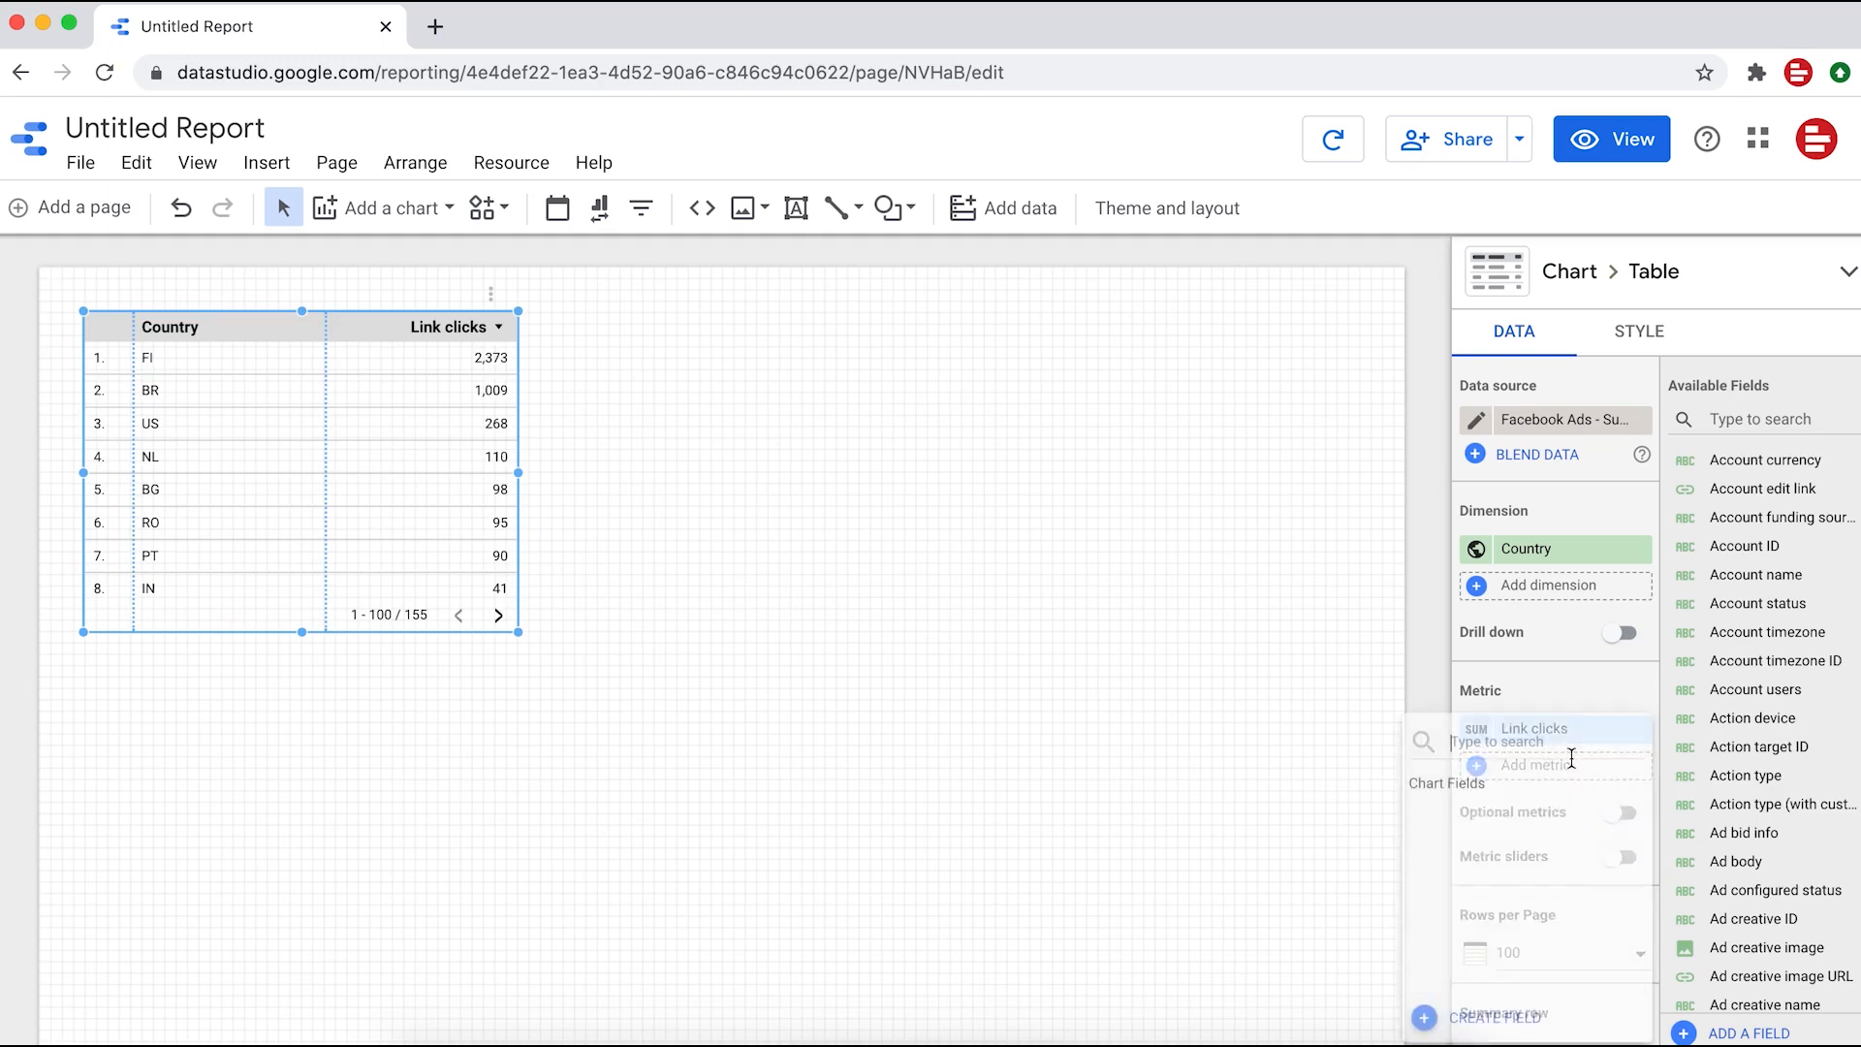
text(cpc)
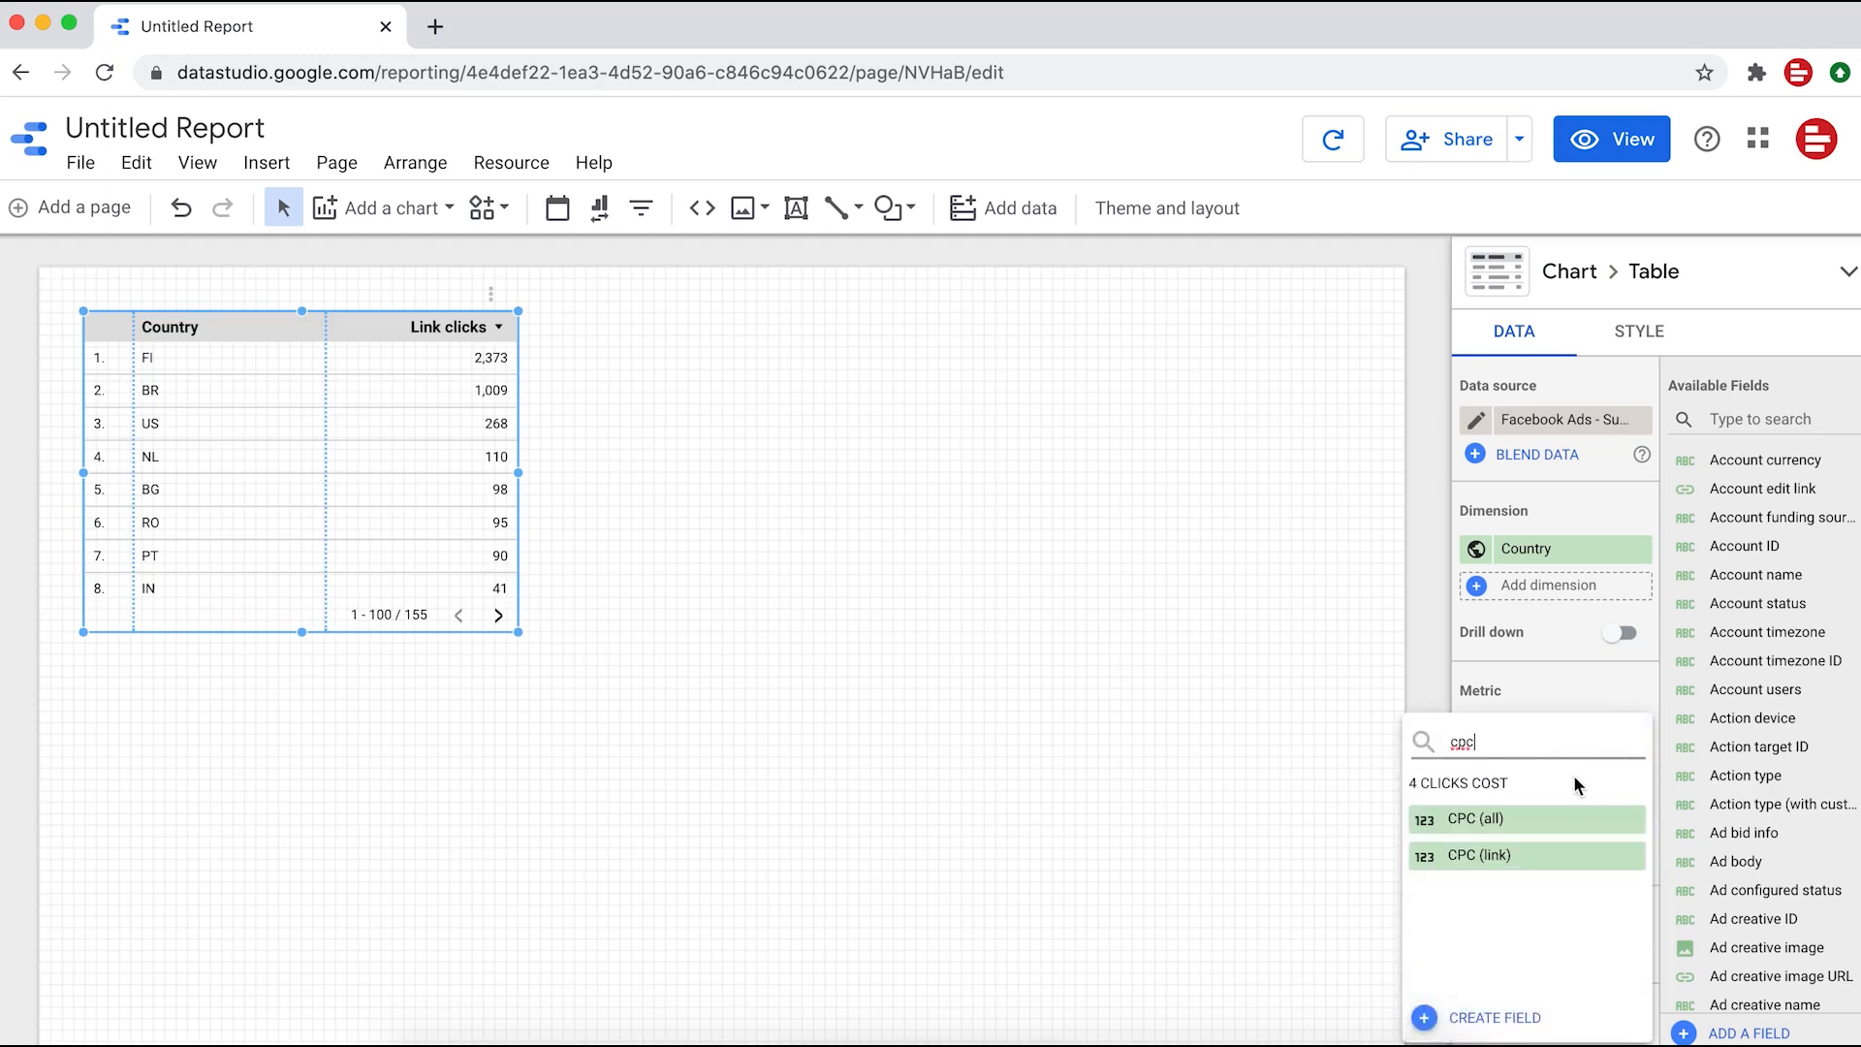
click(1574, 857)
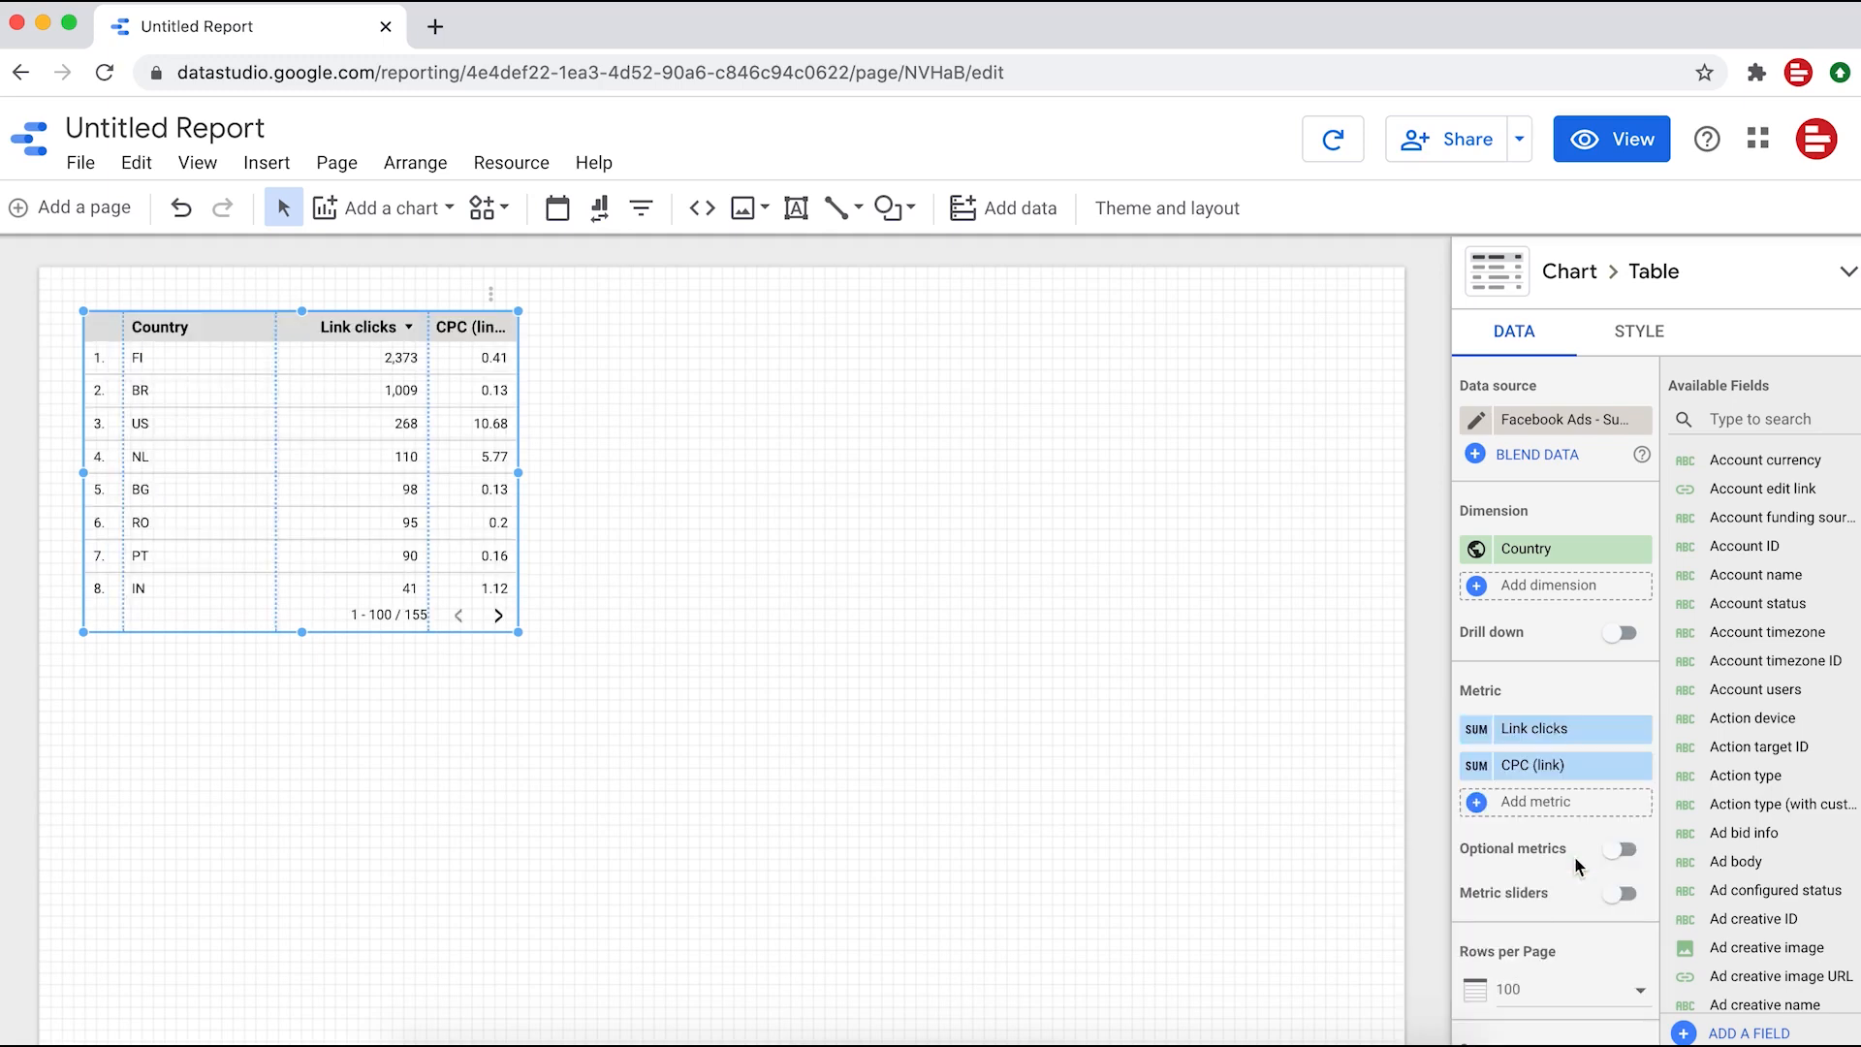
drag(521, 473, 608, 473)
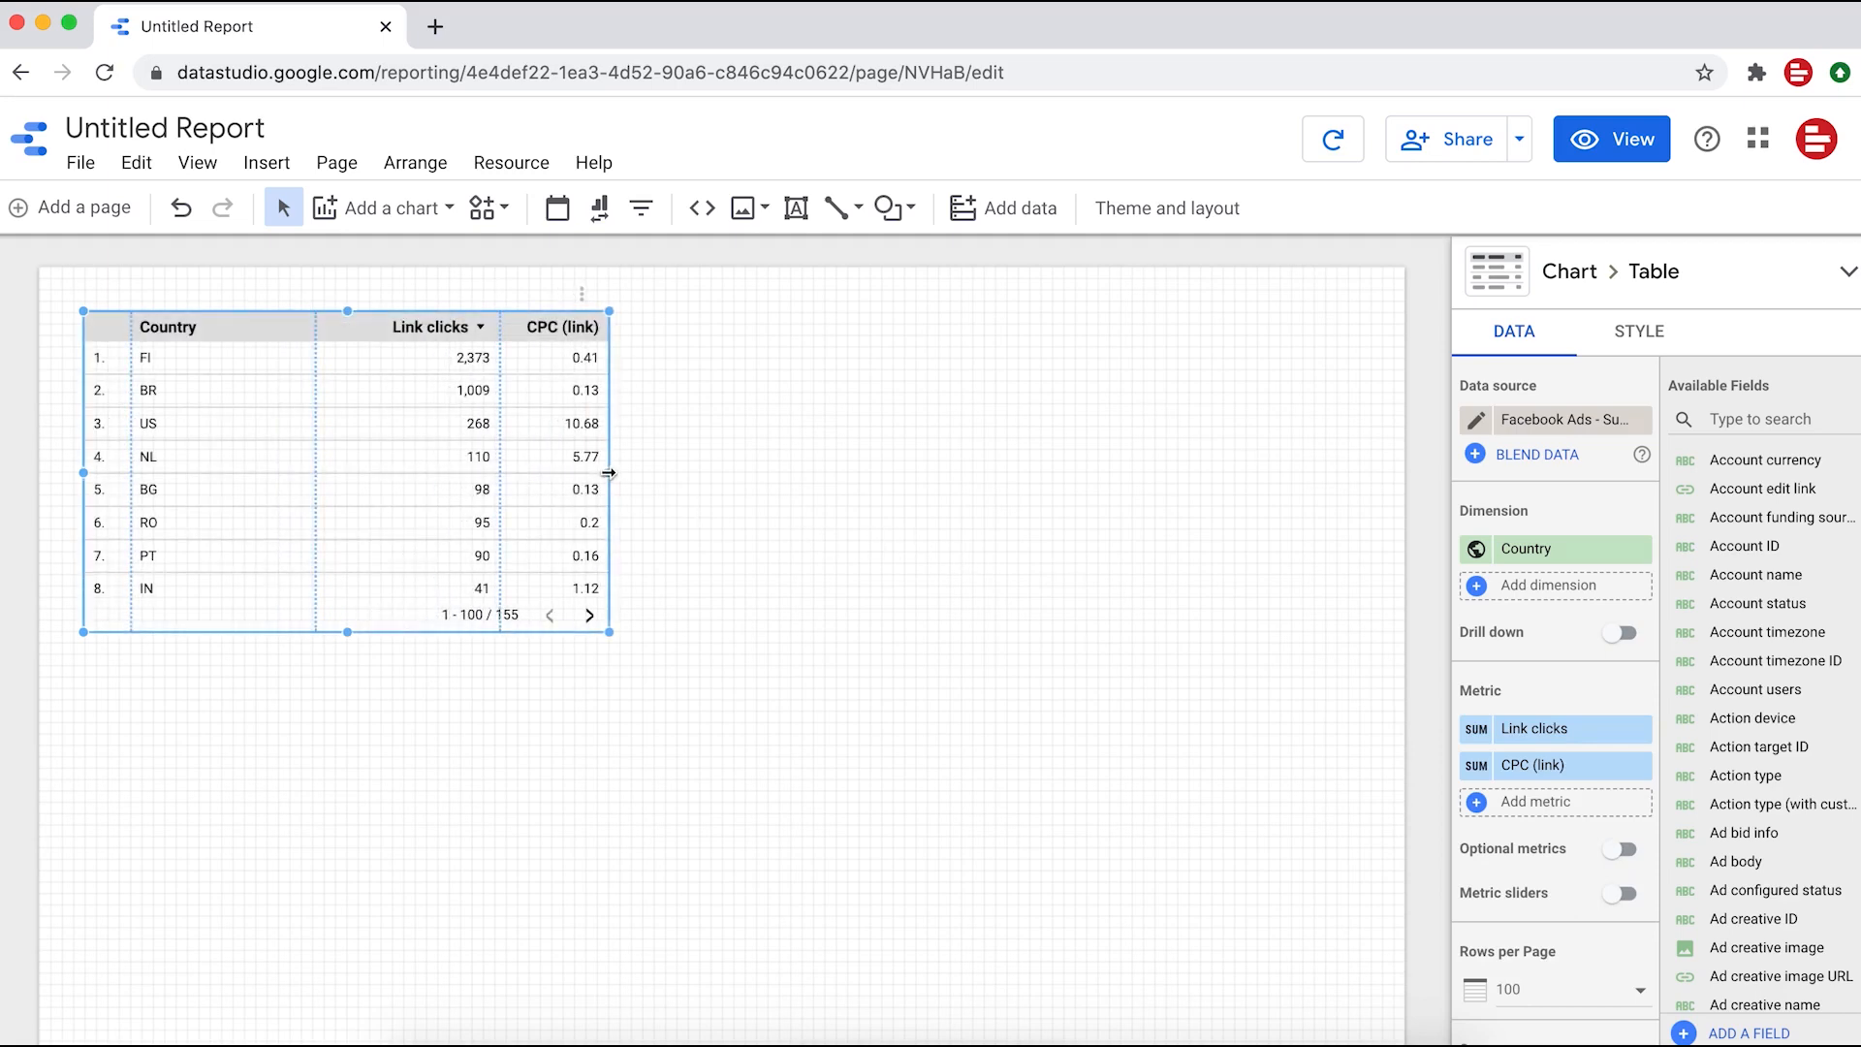
- Insert a time series chart to the right of the table and set its metric to Reach
click(424, 211)
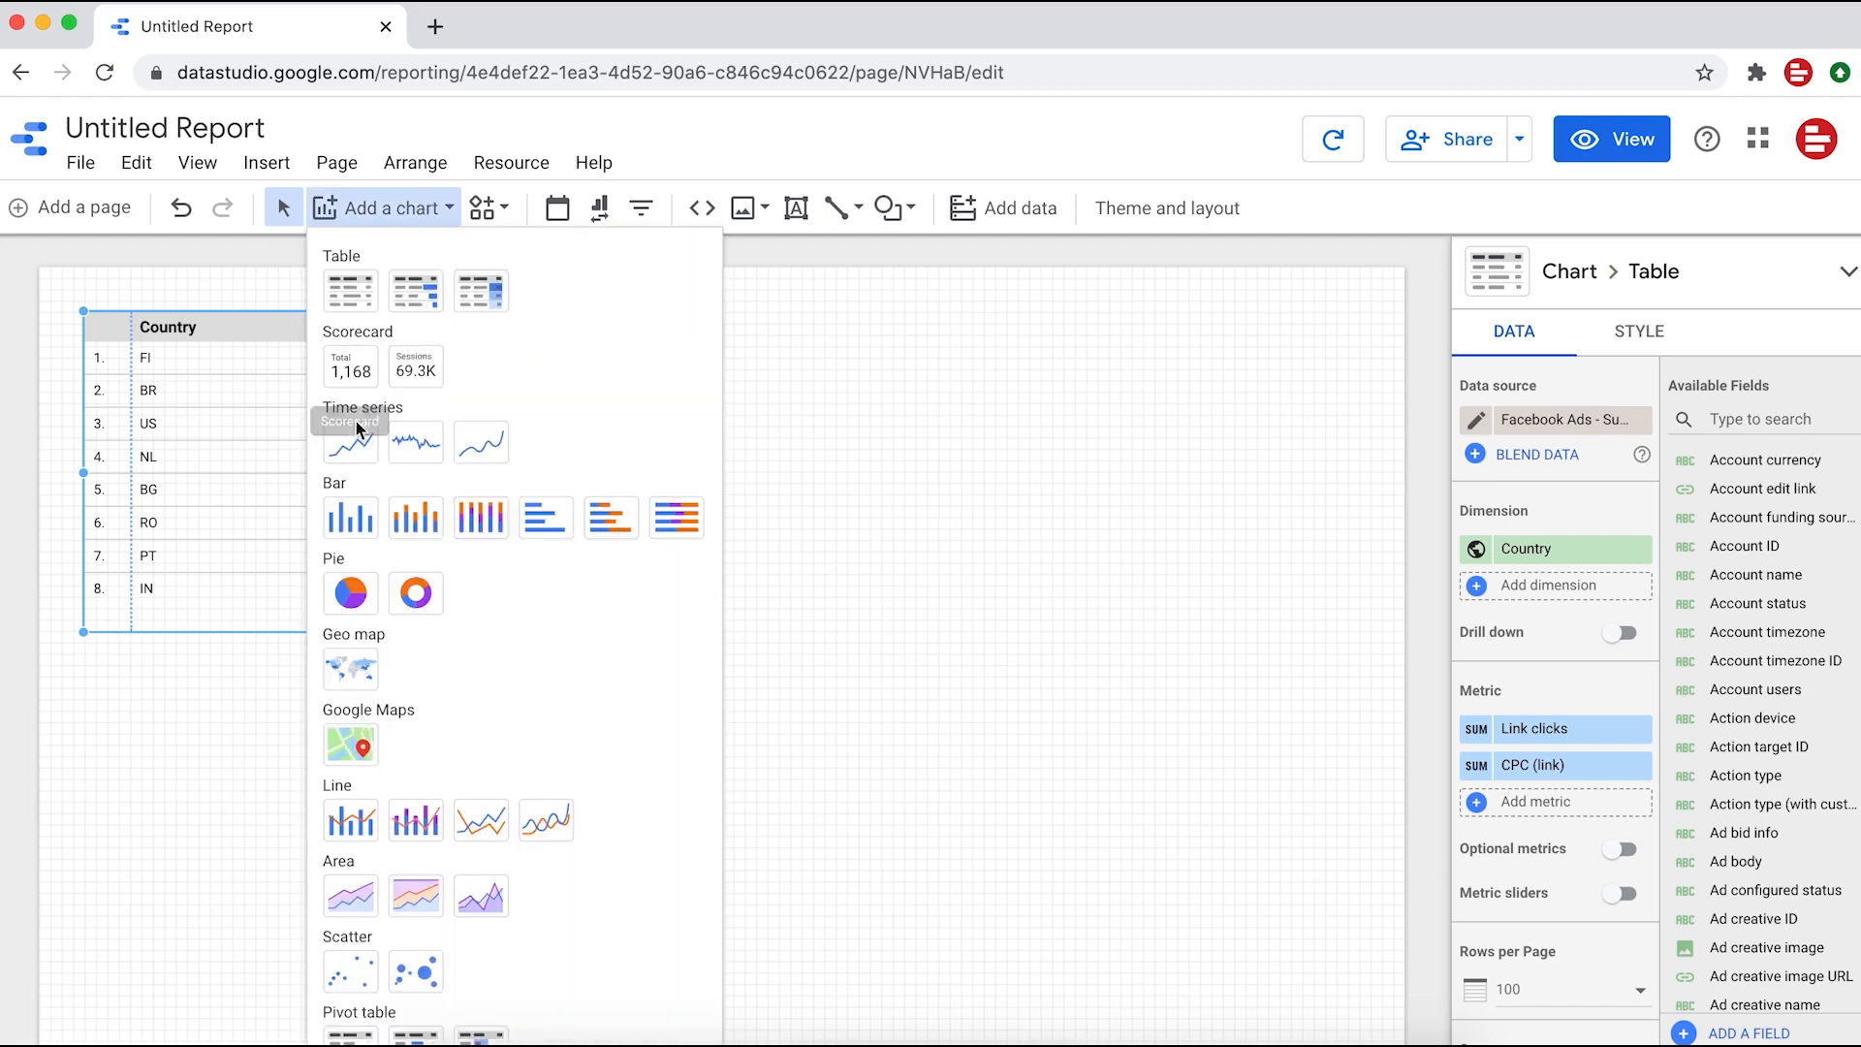
click(365, 456)
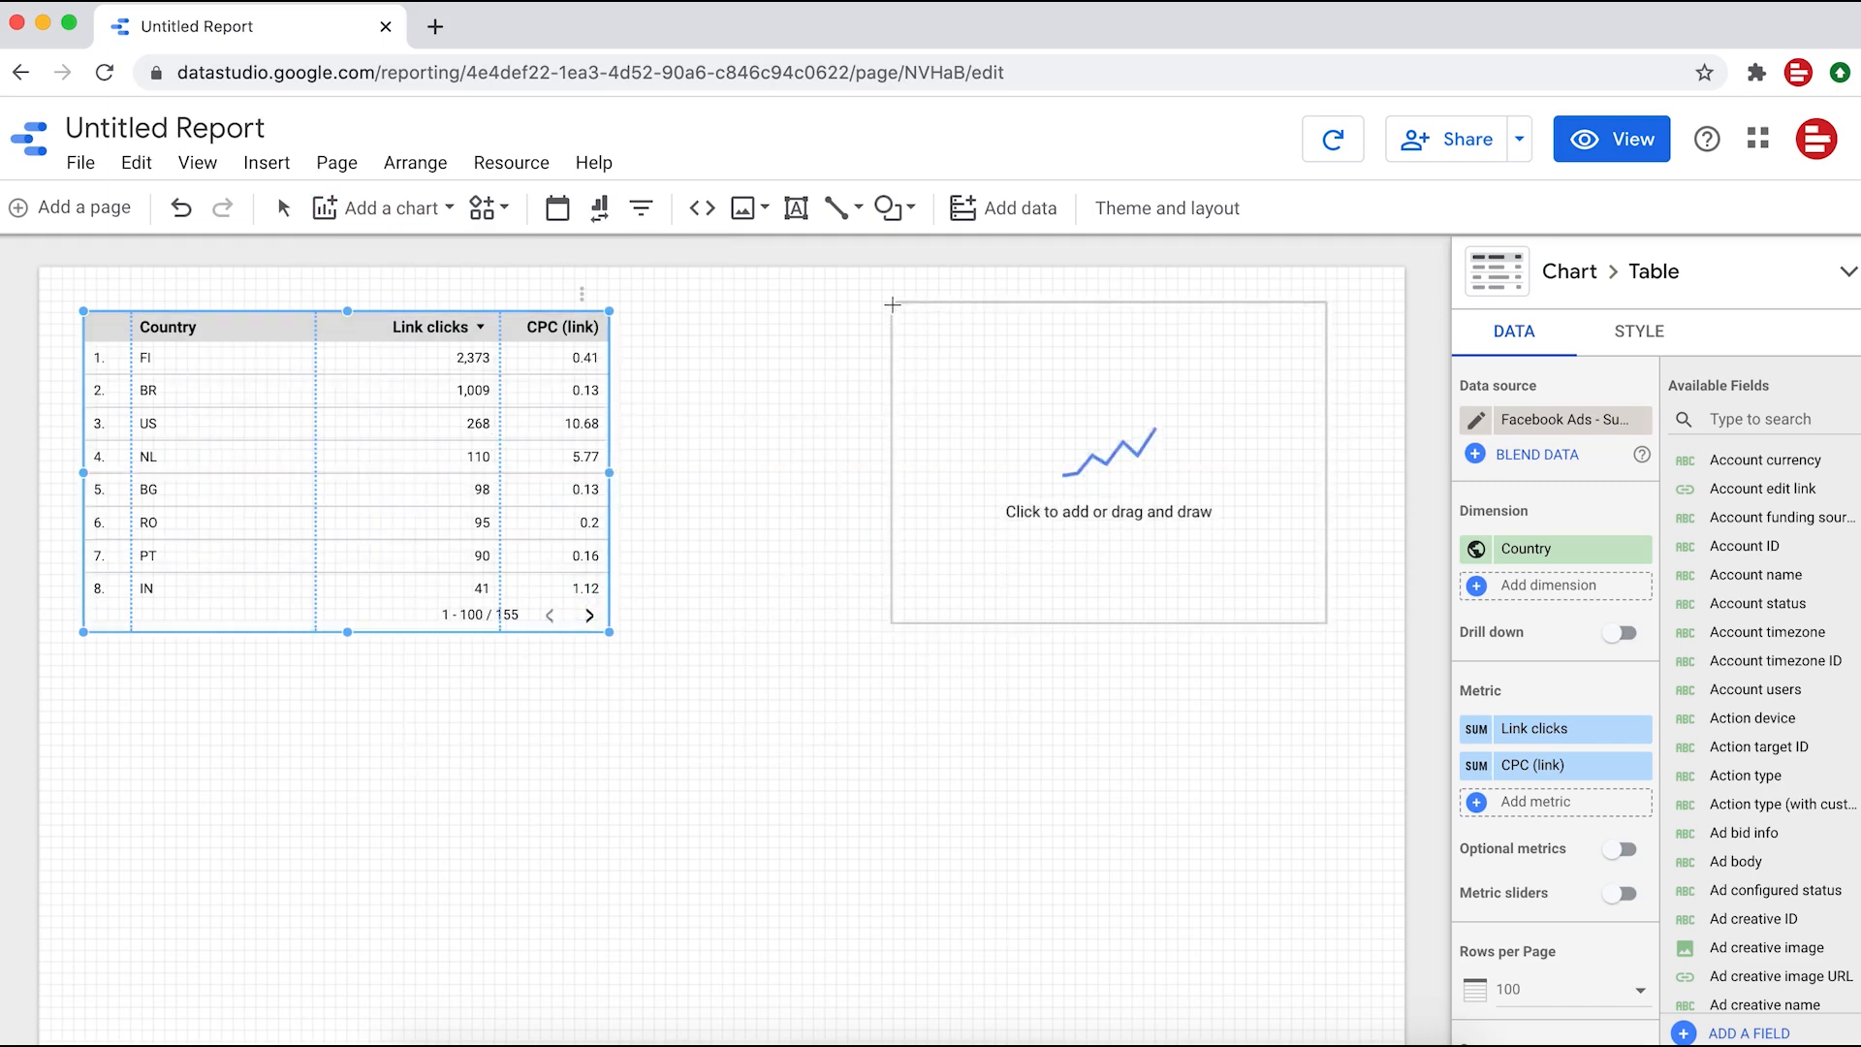
click(916, 318)
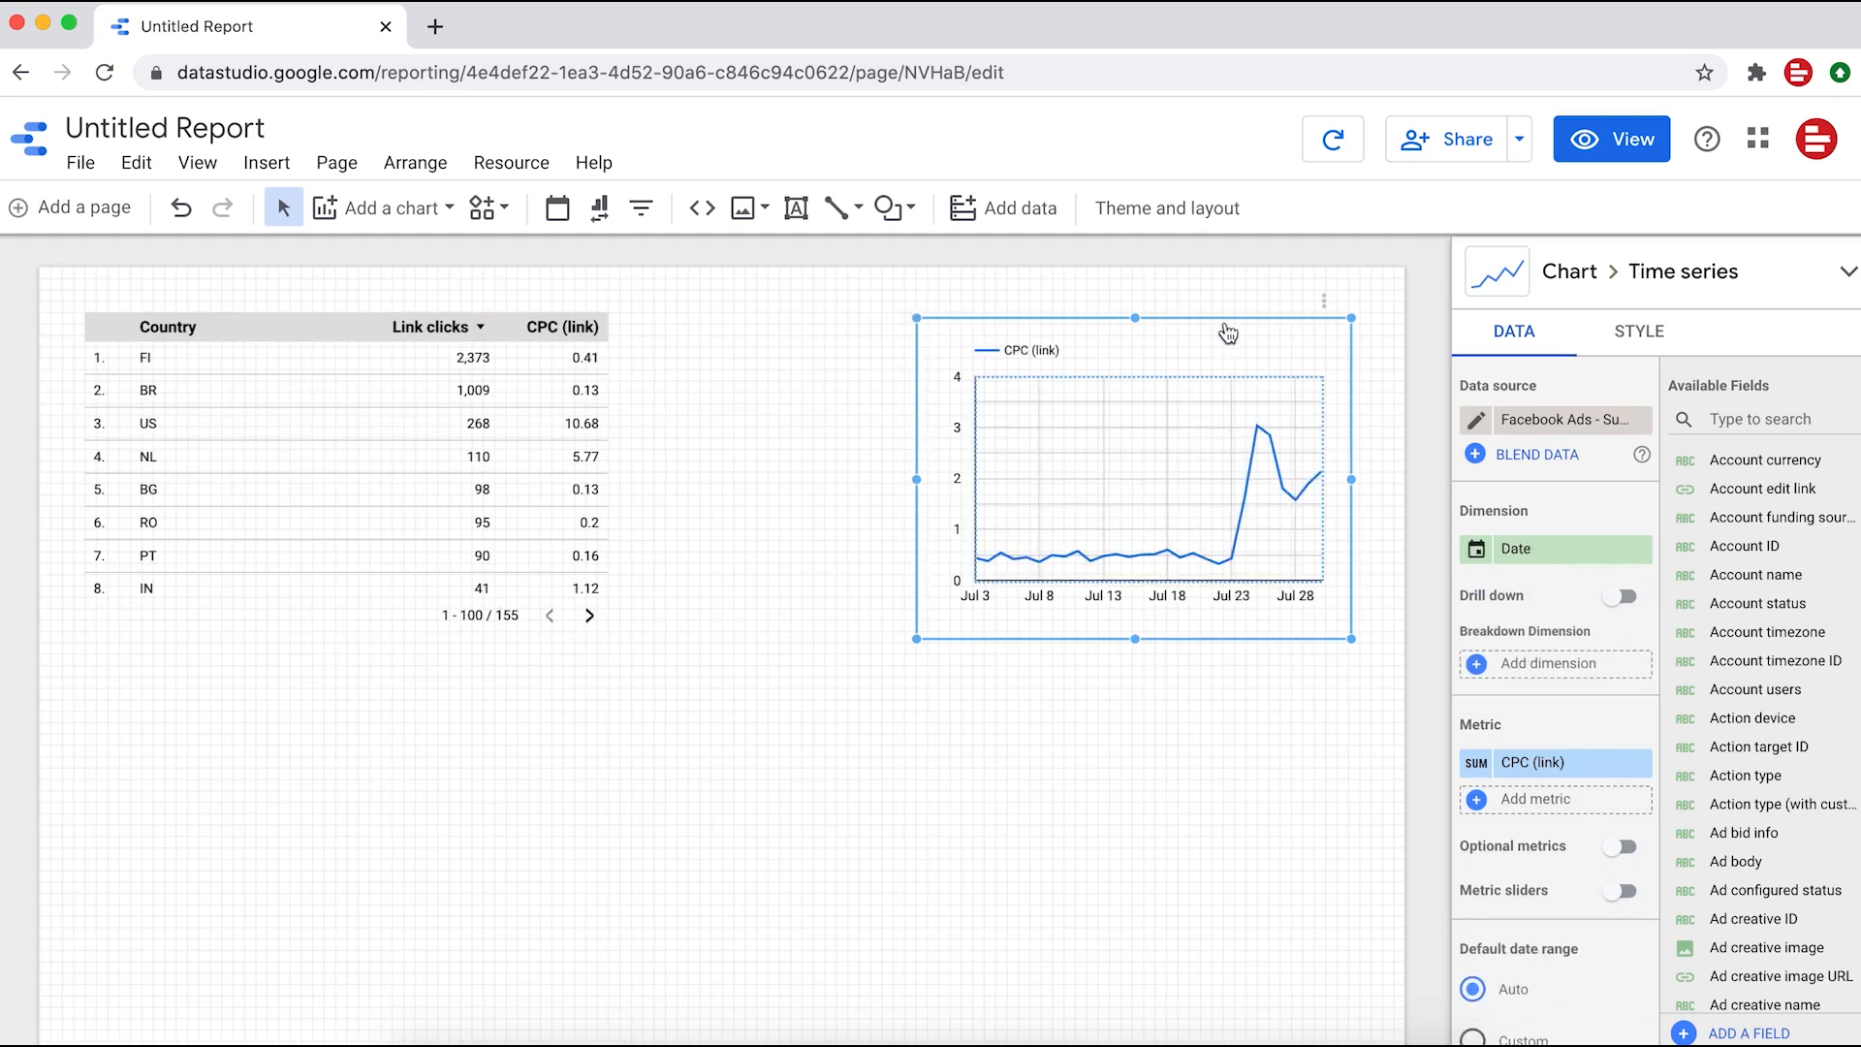
click(1586, 764)
text(reach)
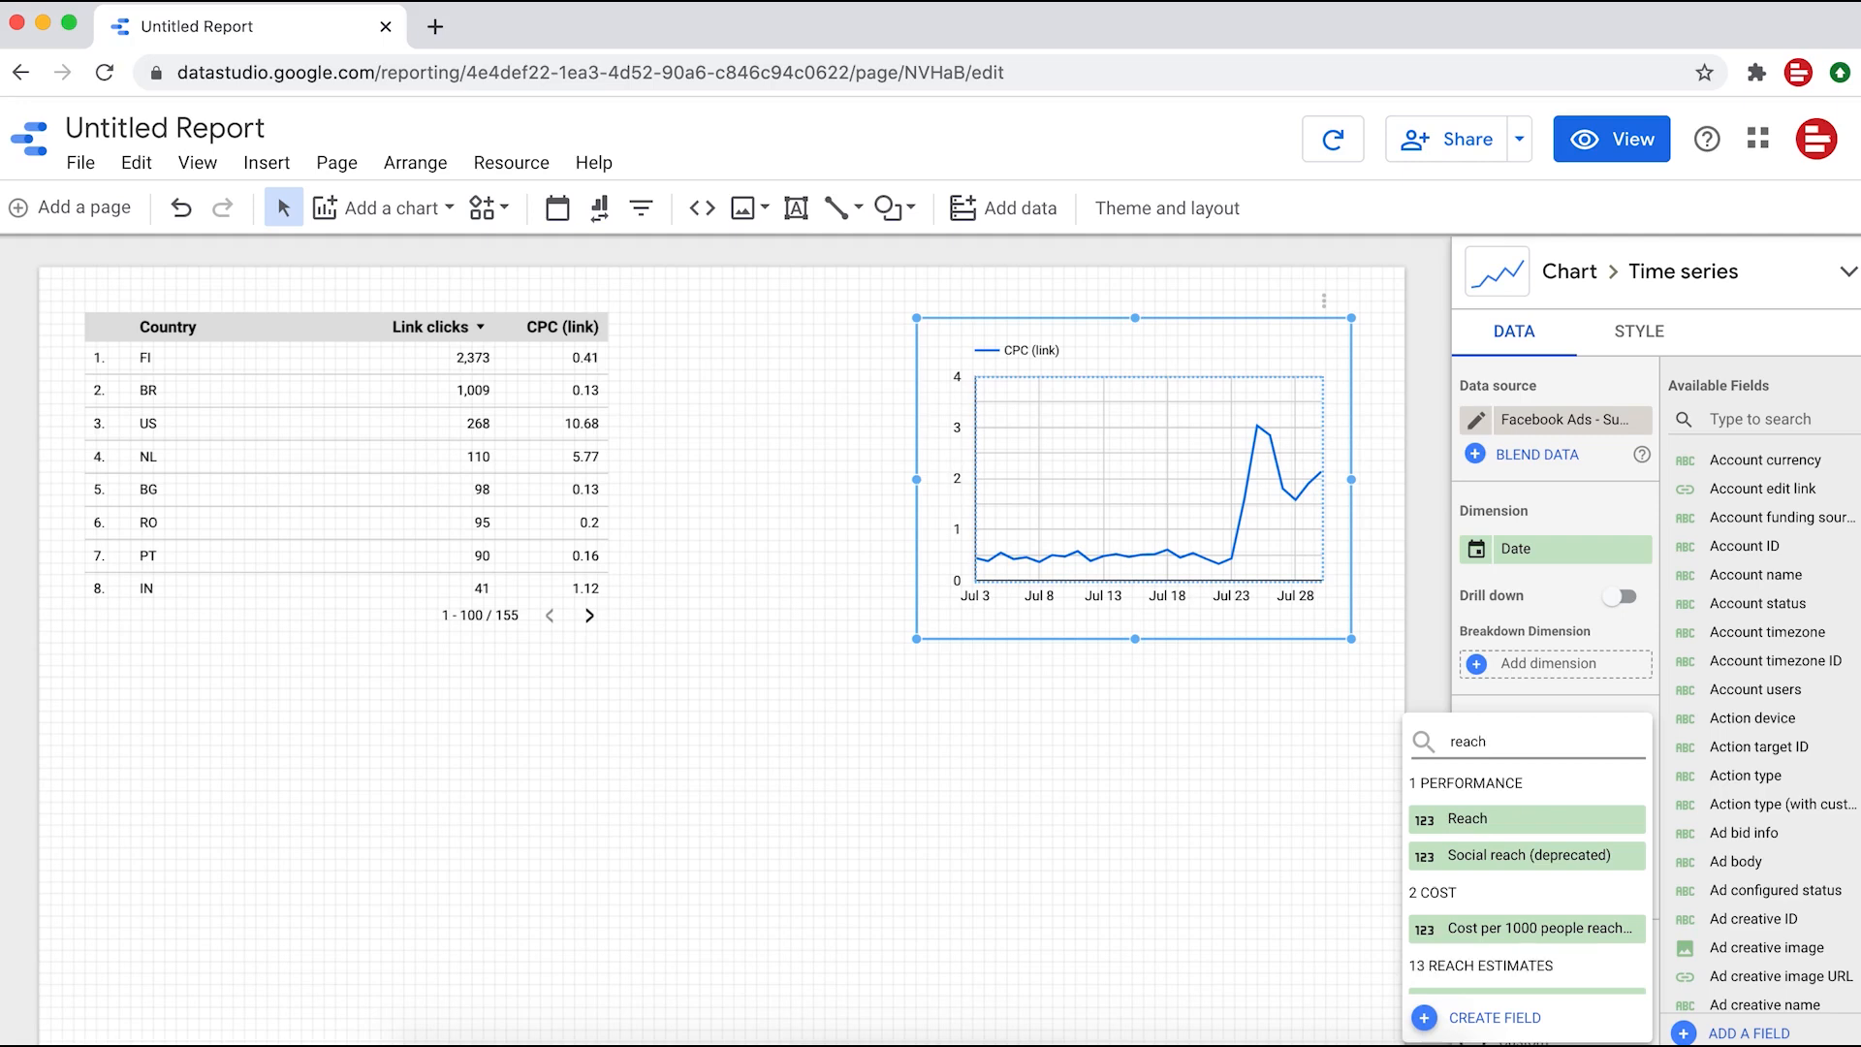
click(1582, 820)
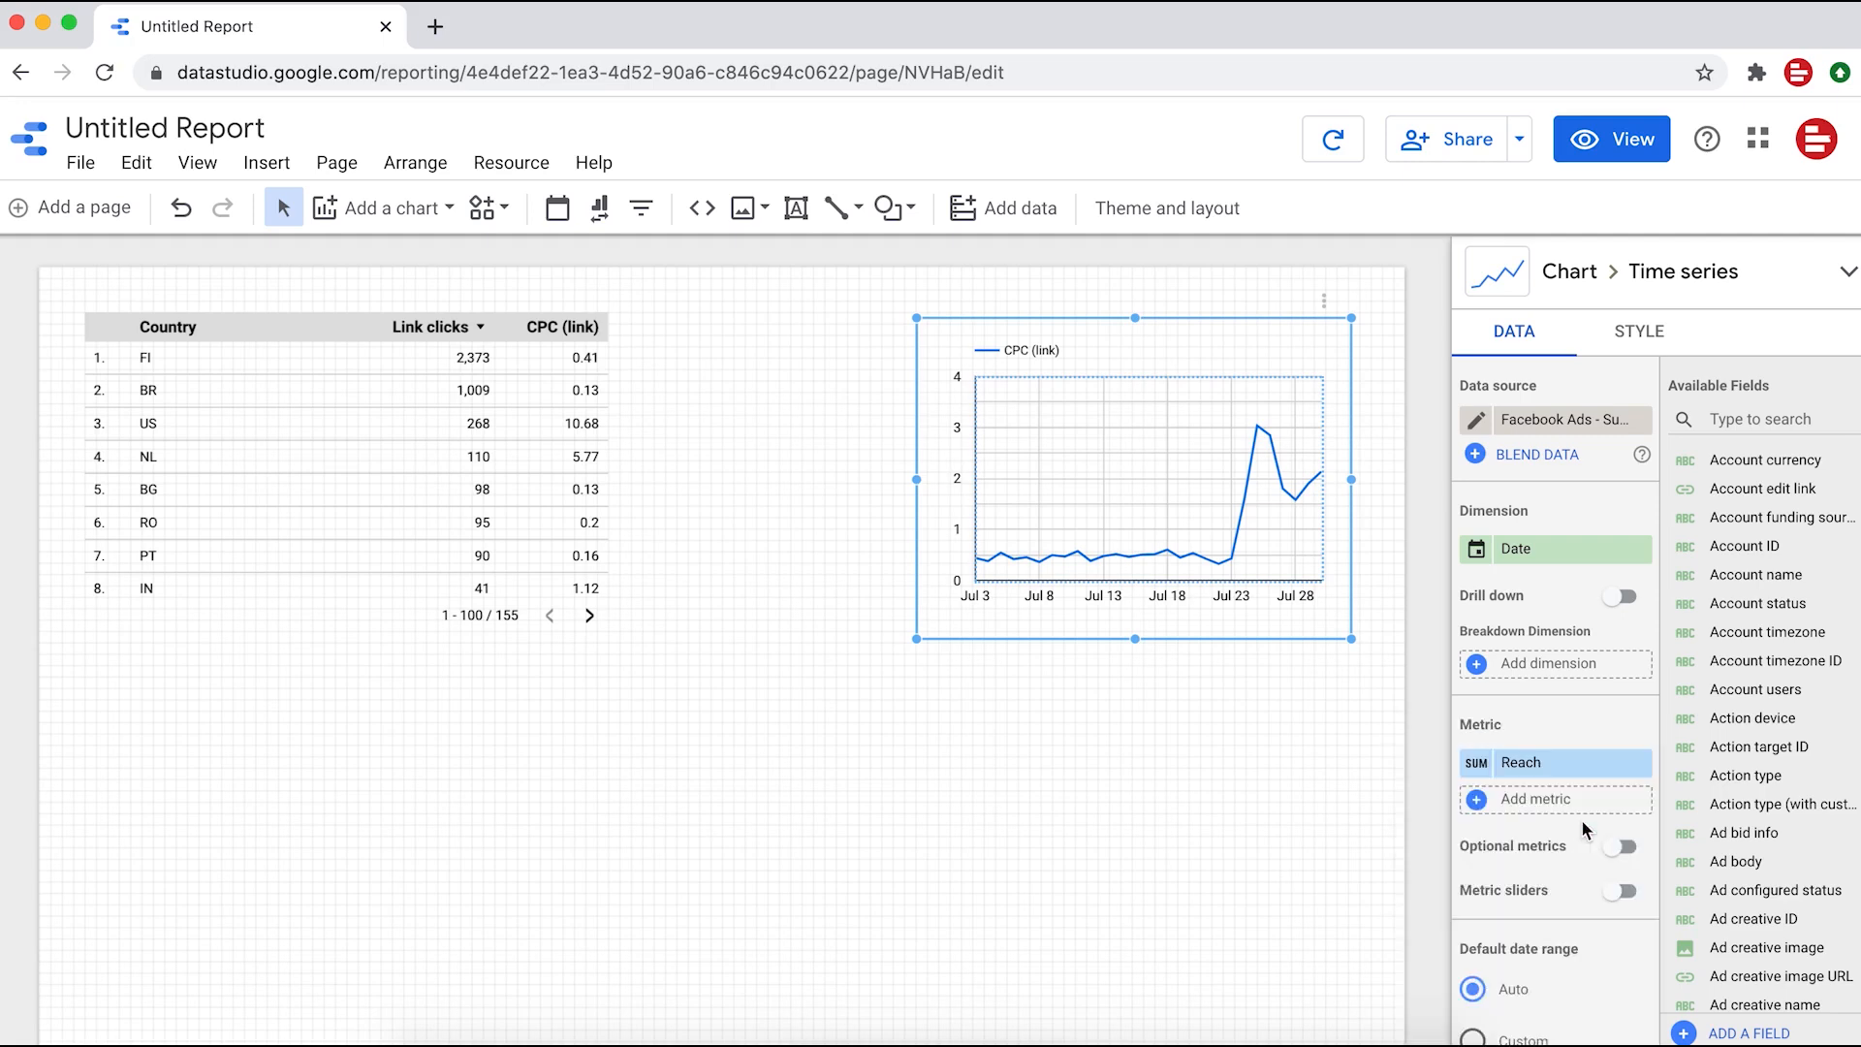
- Add Impressions as the time series chart's second metric and widen the chart toward the table
click(1565, 802)
text(impre)
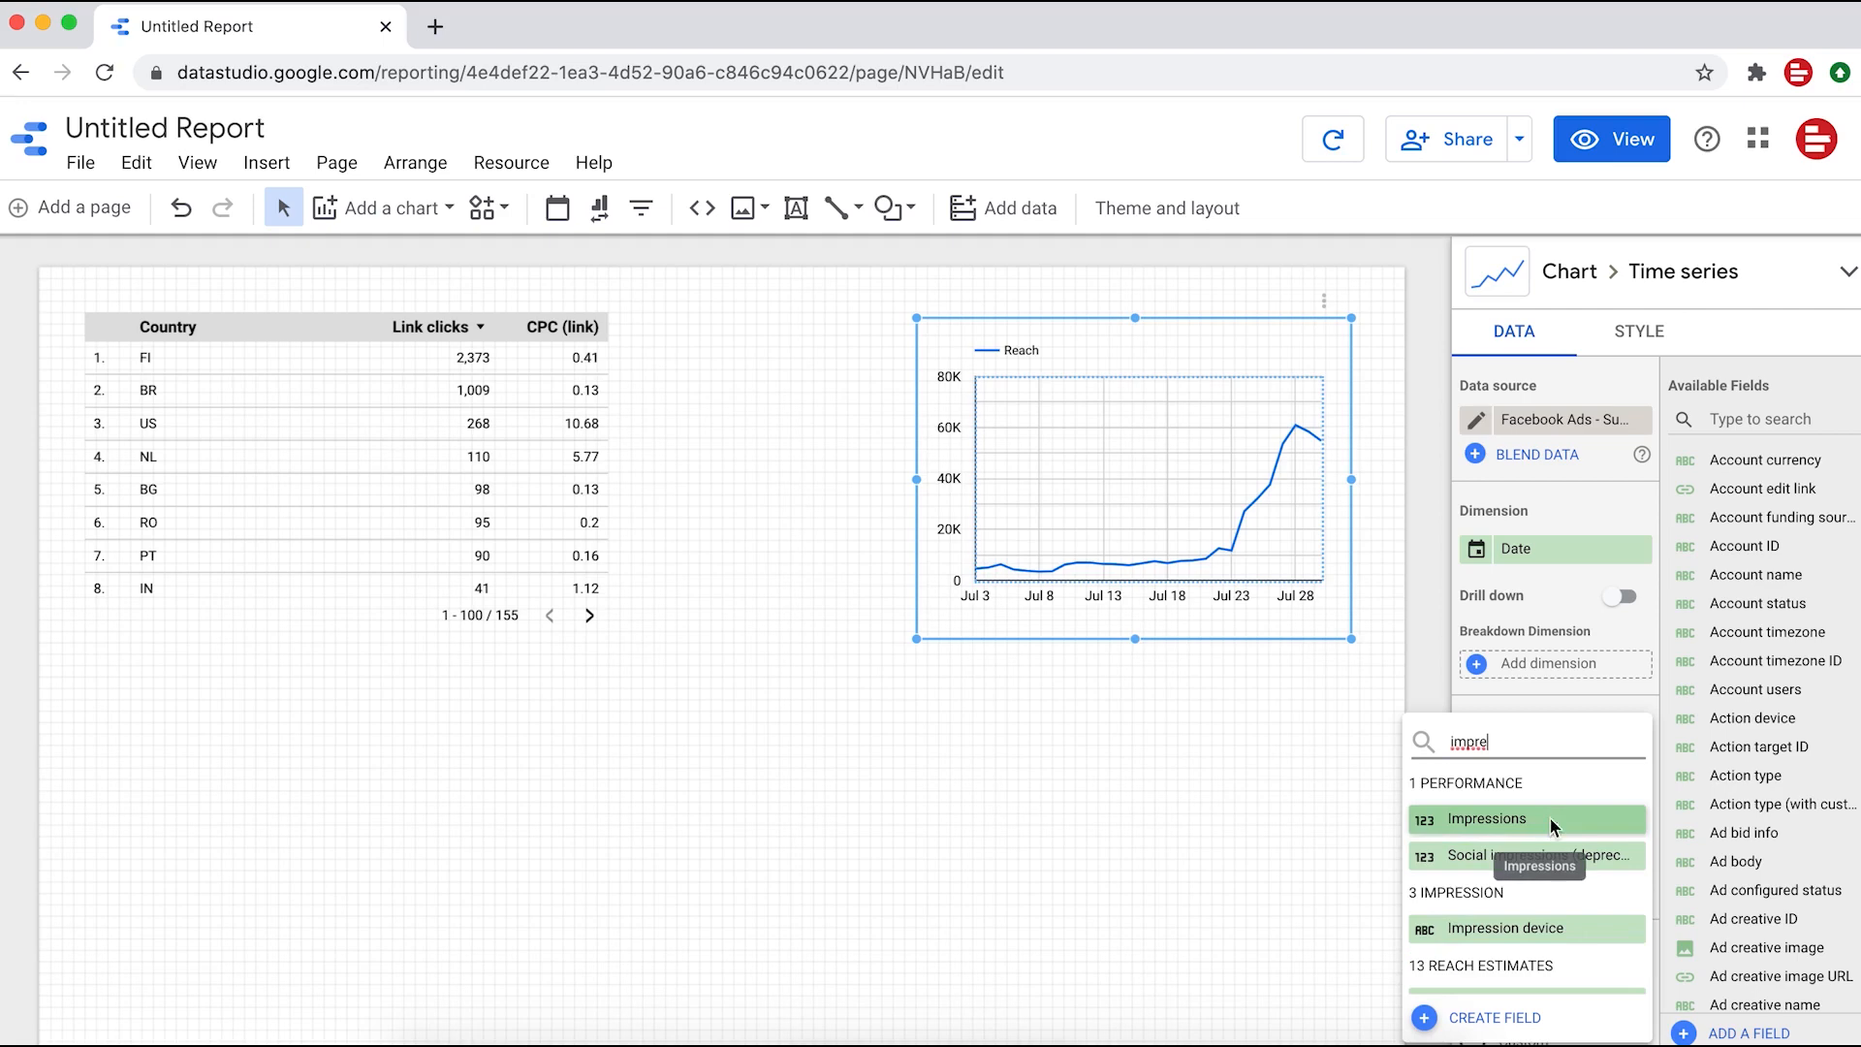
click(1553, 822)
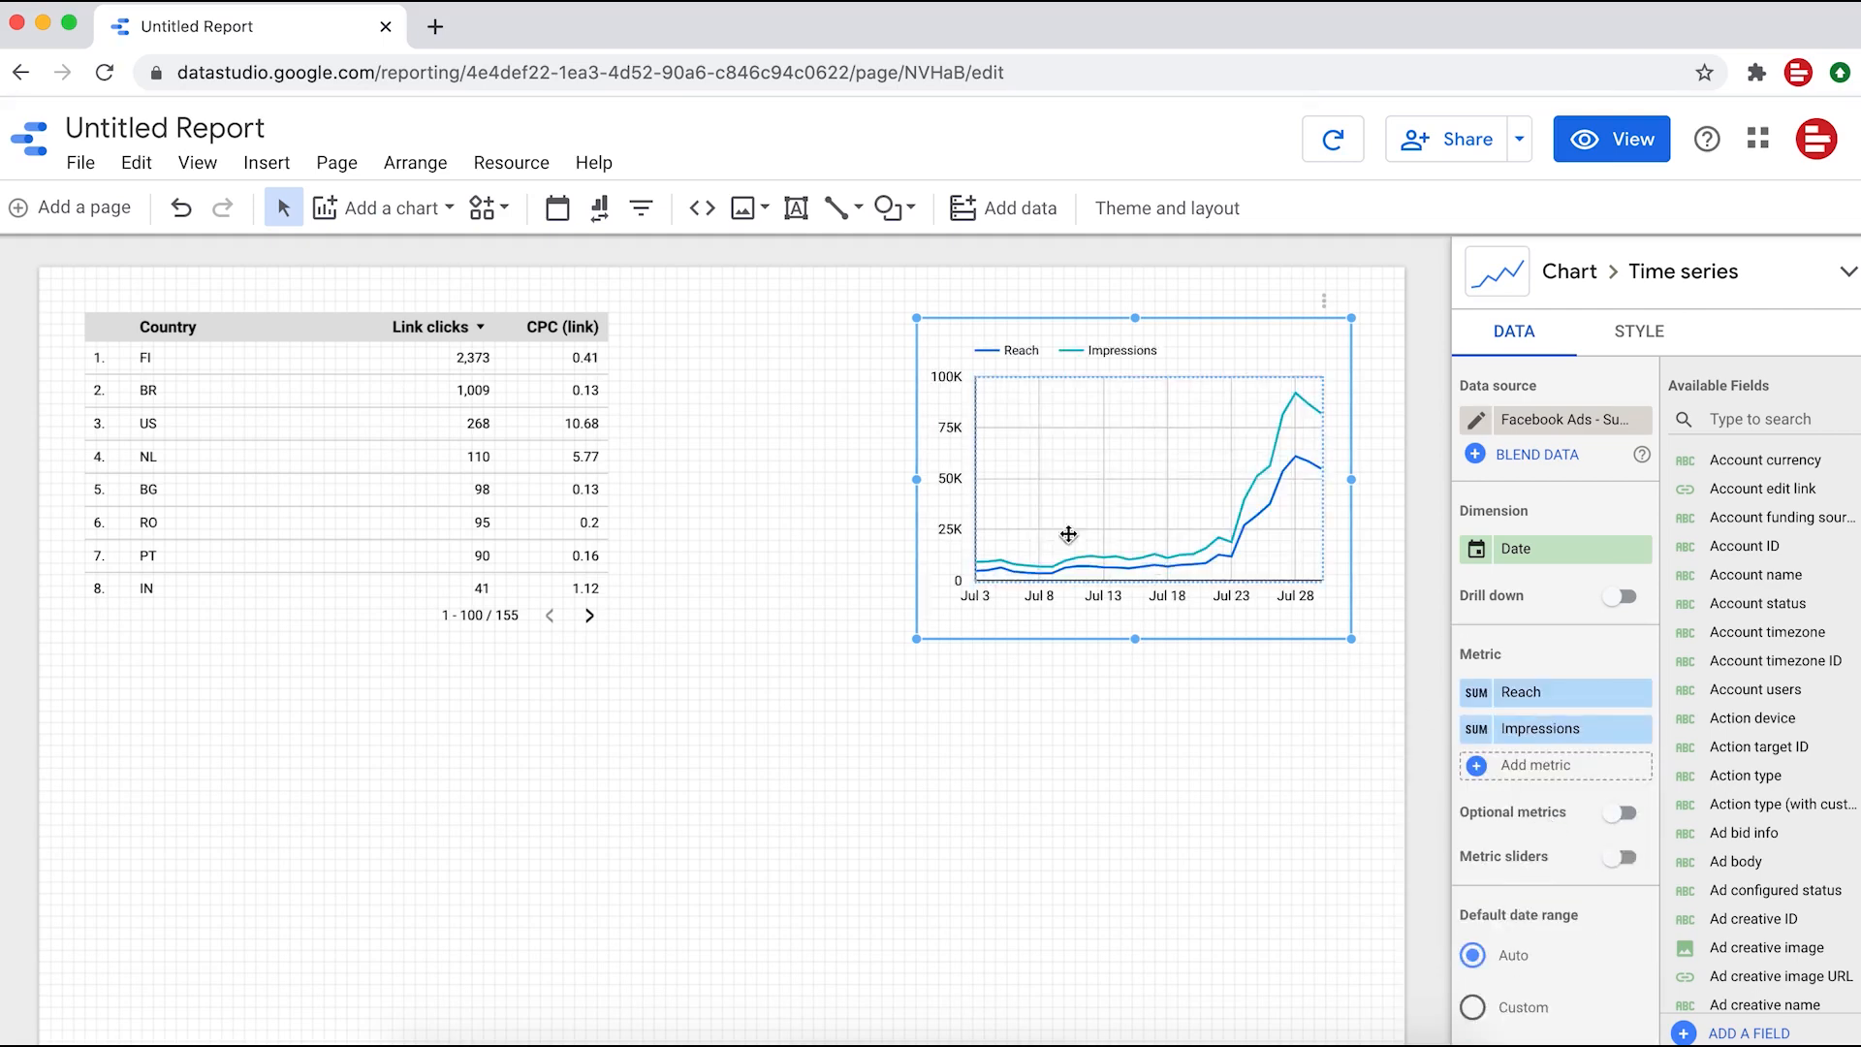
drag(914, 479, 762, 465)
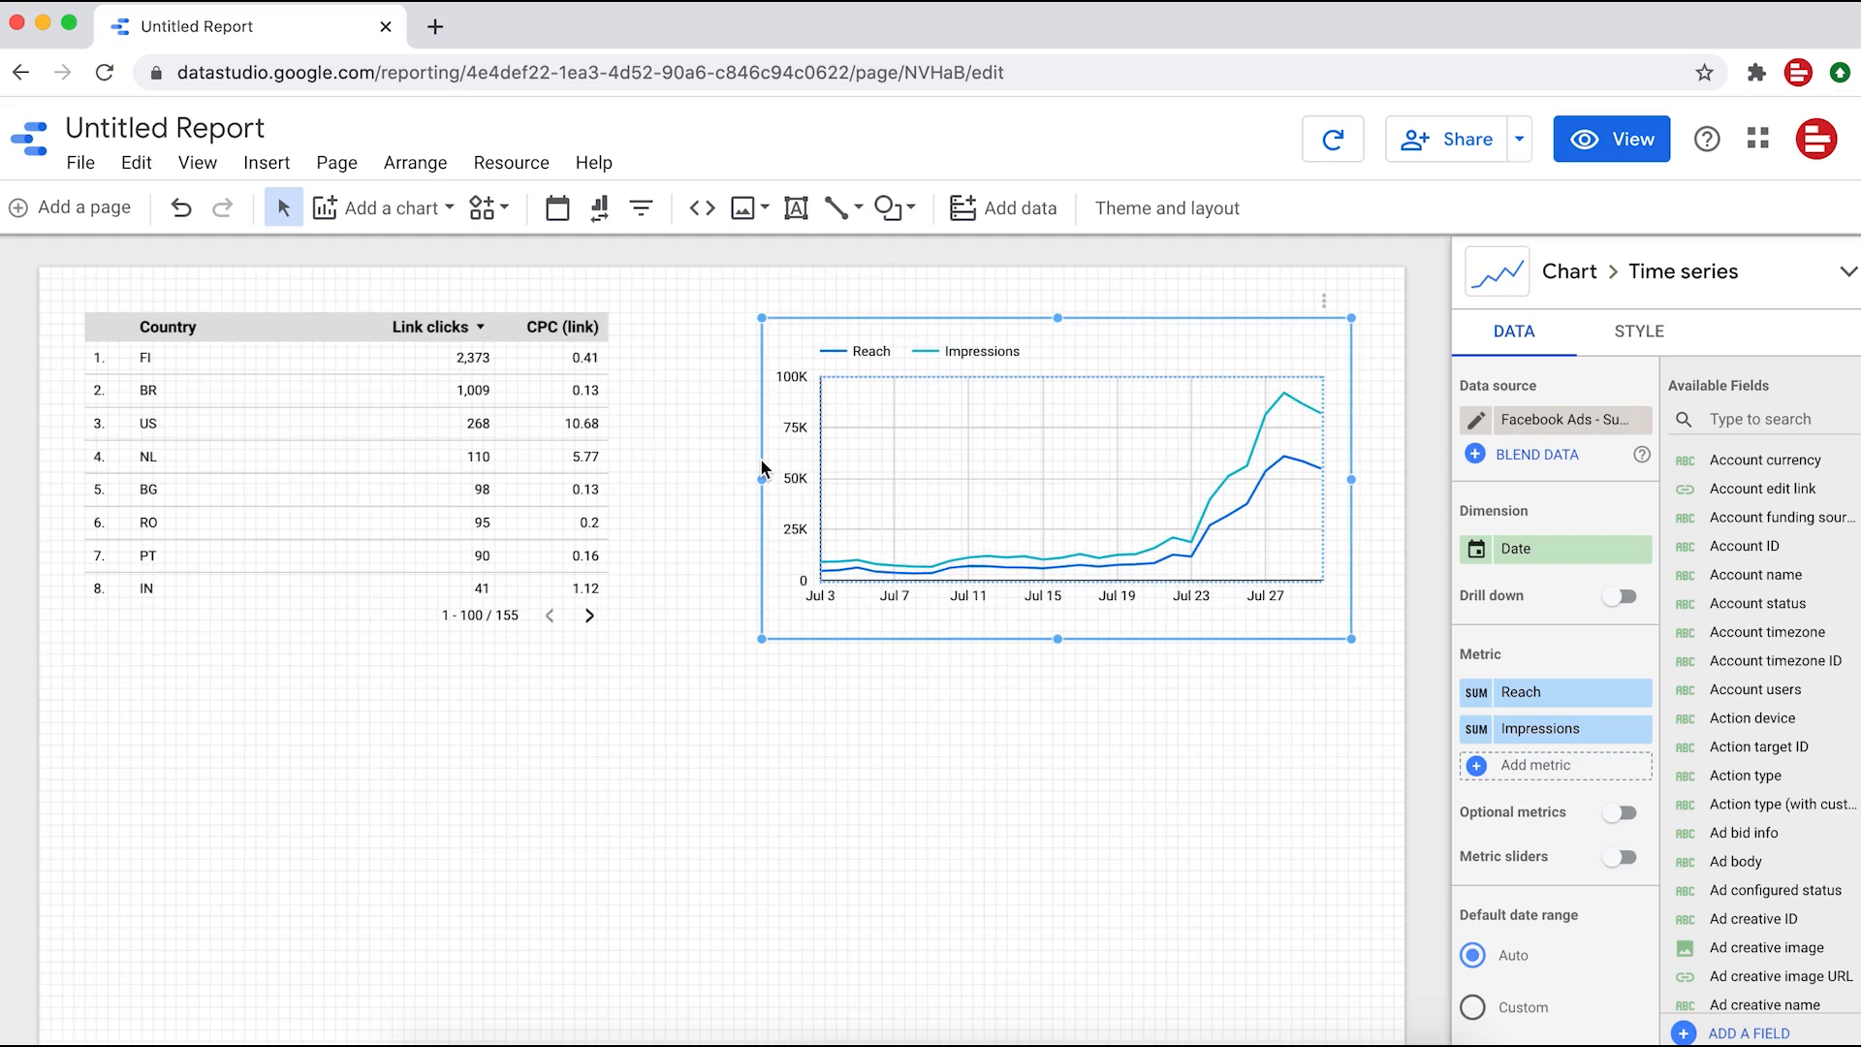
- Insert a pie chart below the time series chart and set its dimension to Age
click(429, 211)
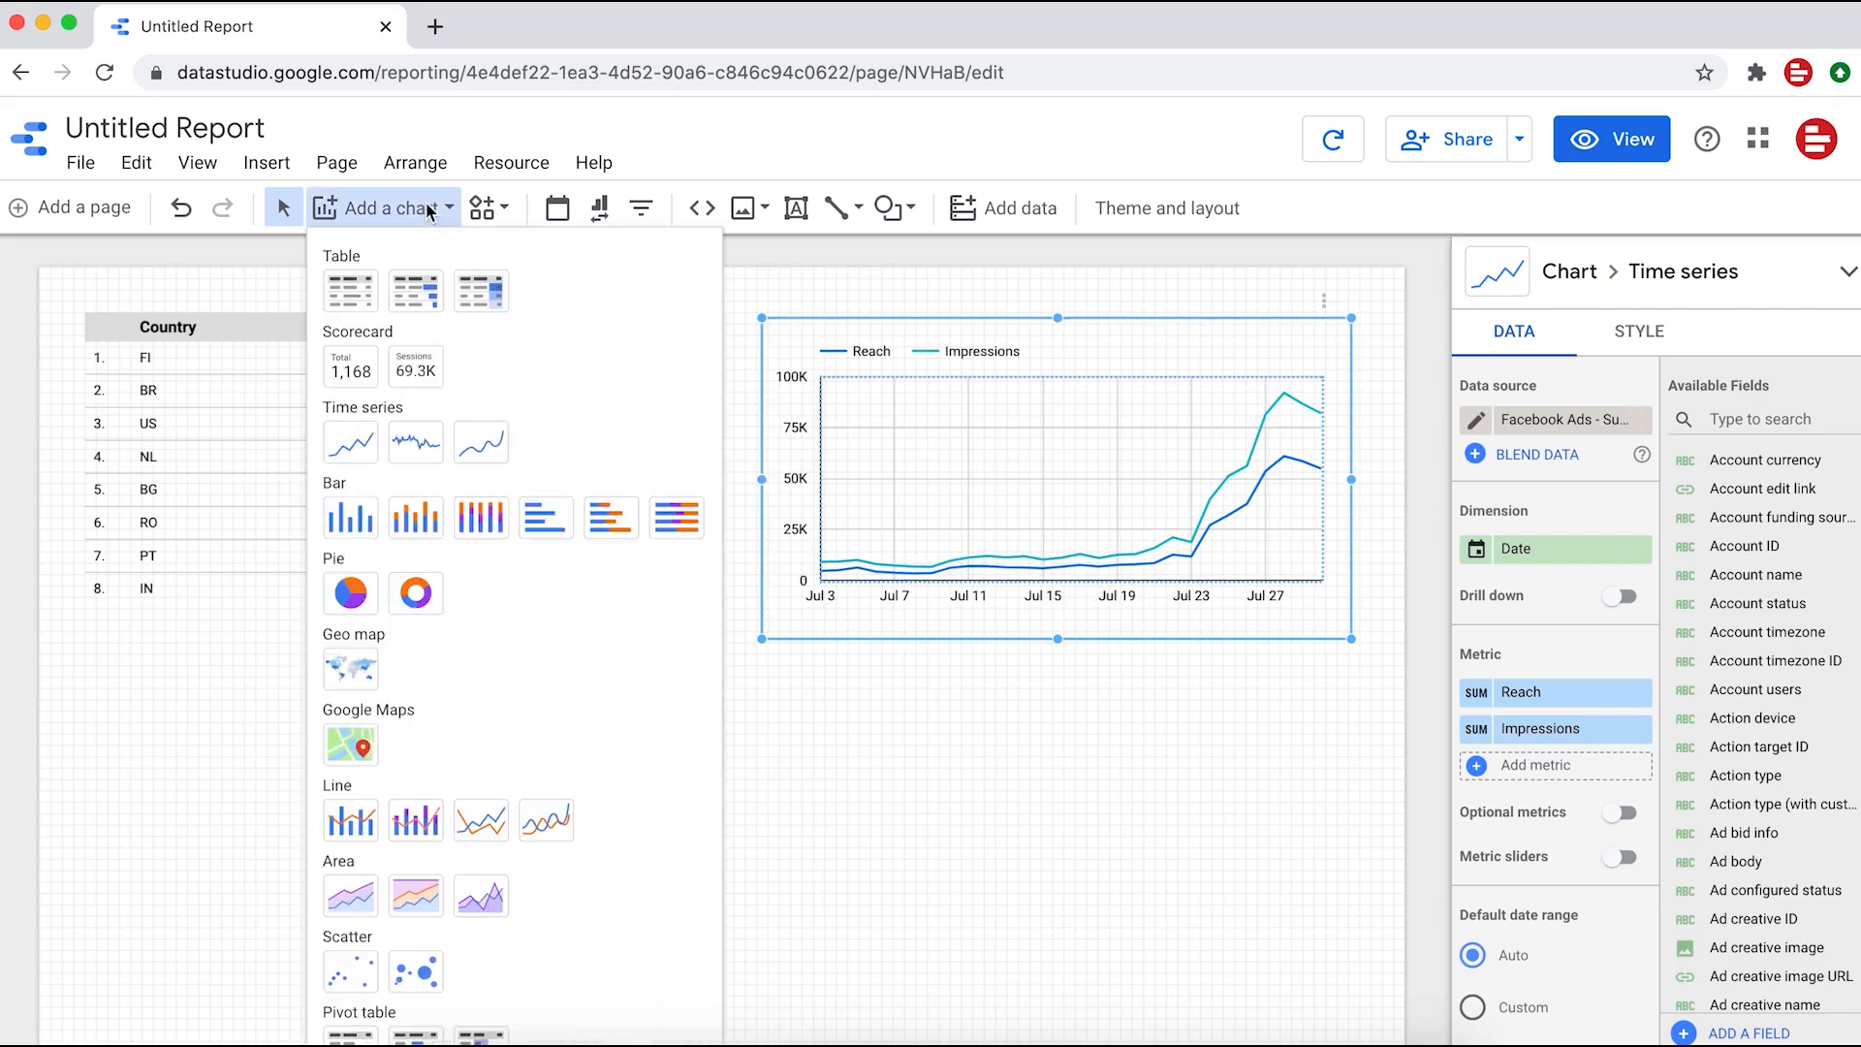
click(353, 593)
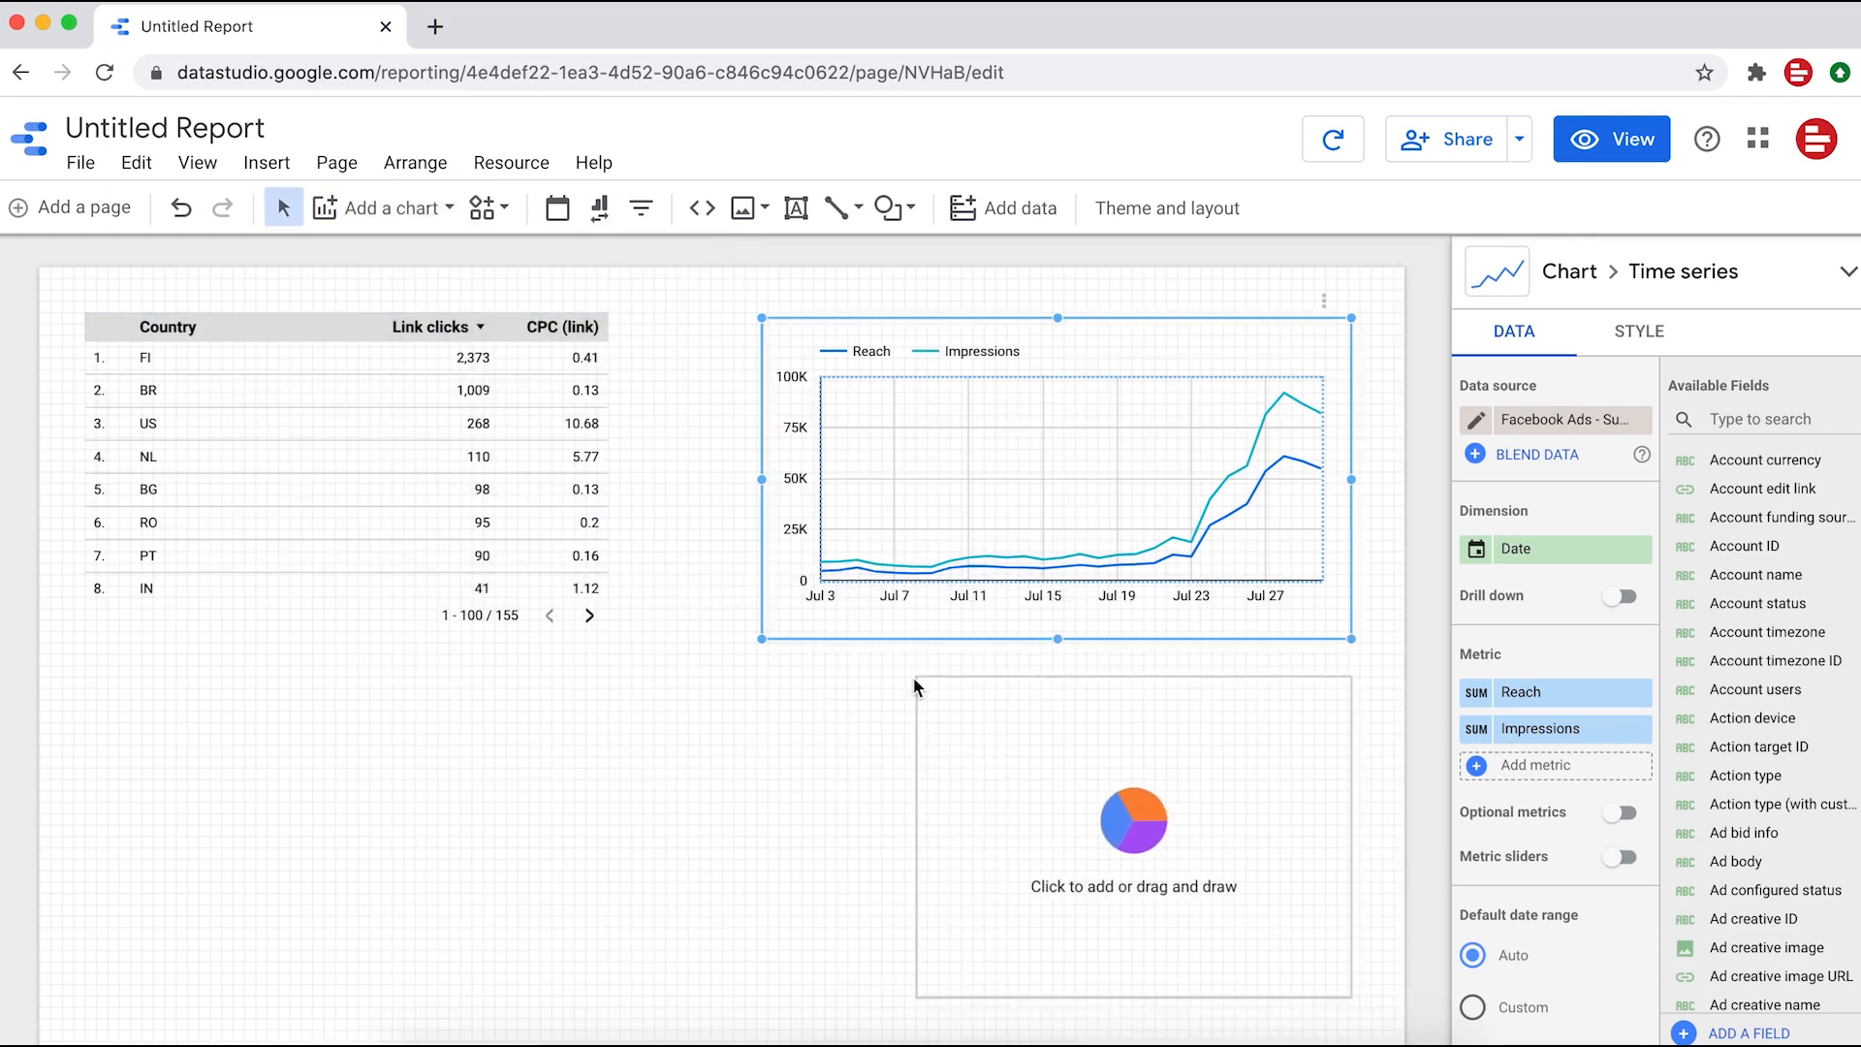
click(910, 678)
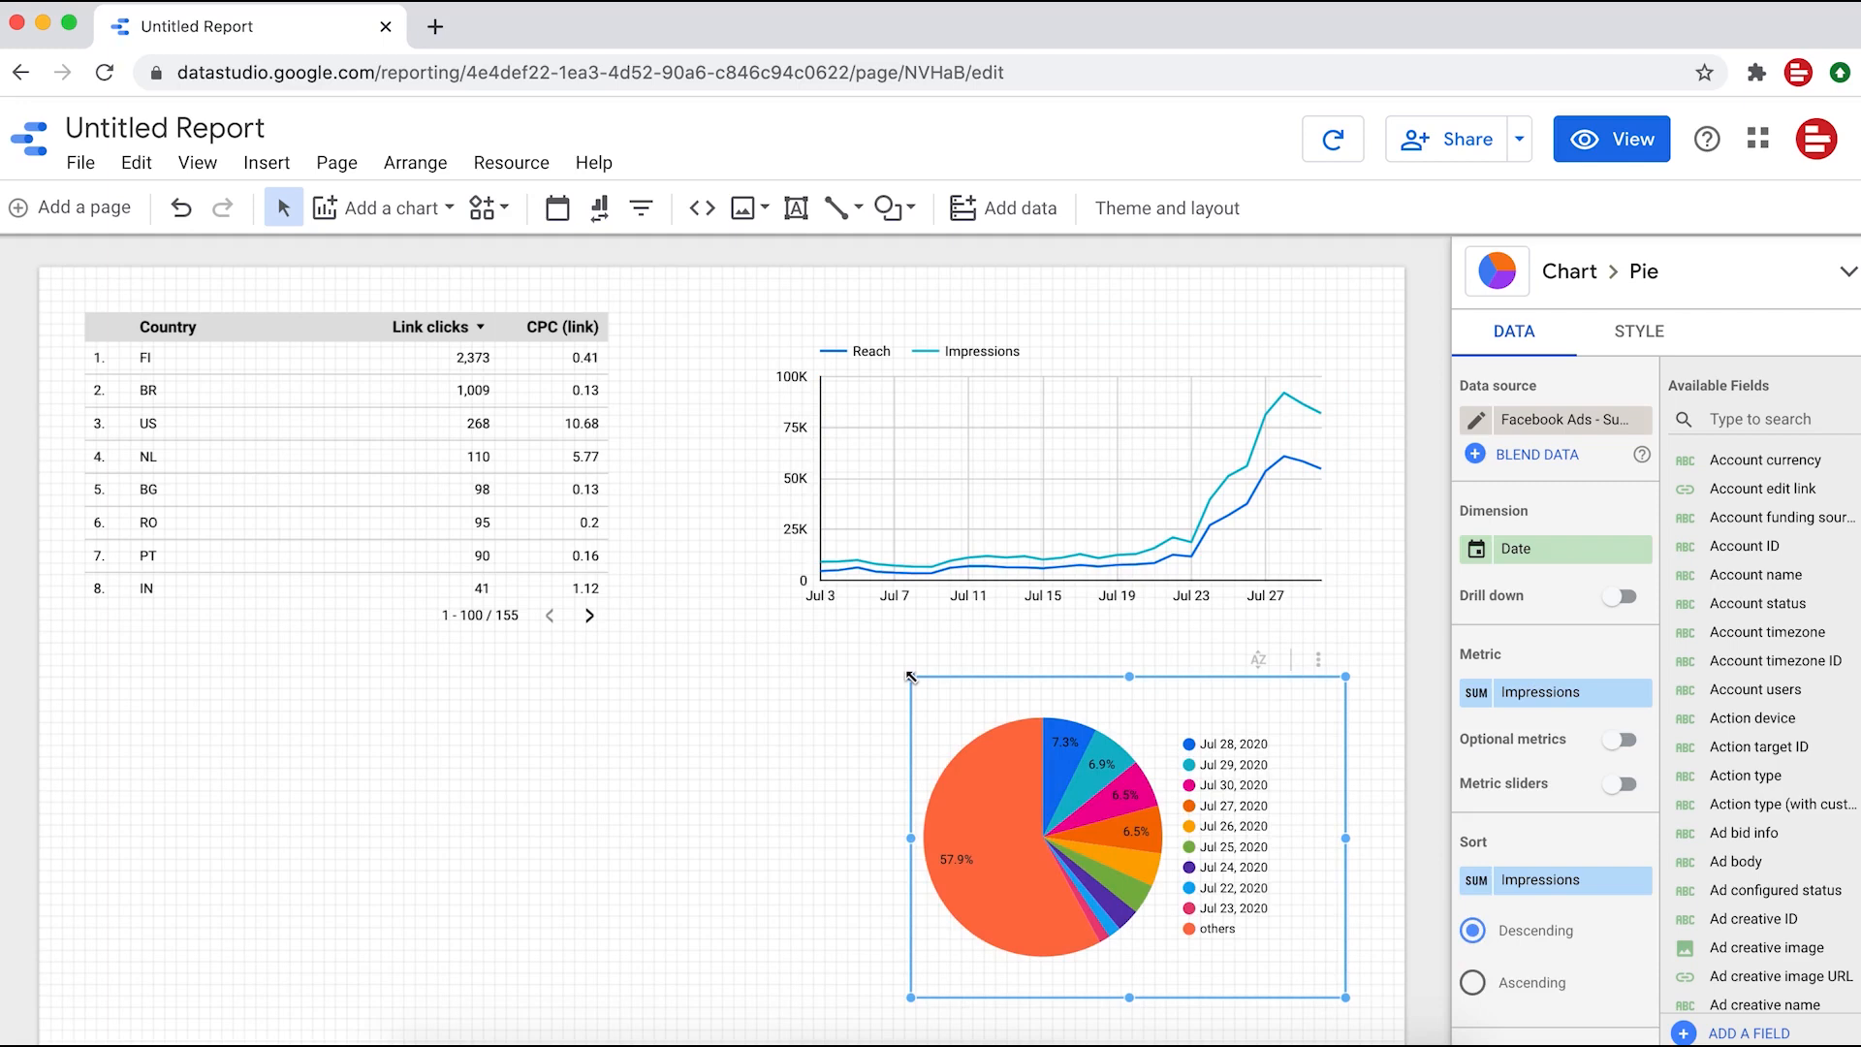
click(1726, 419)
text(age)
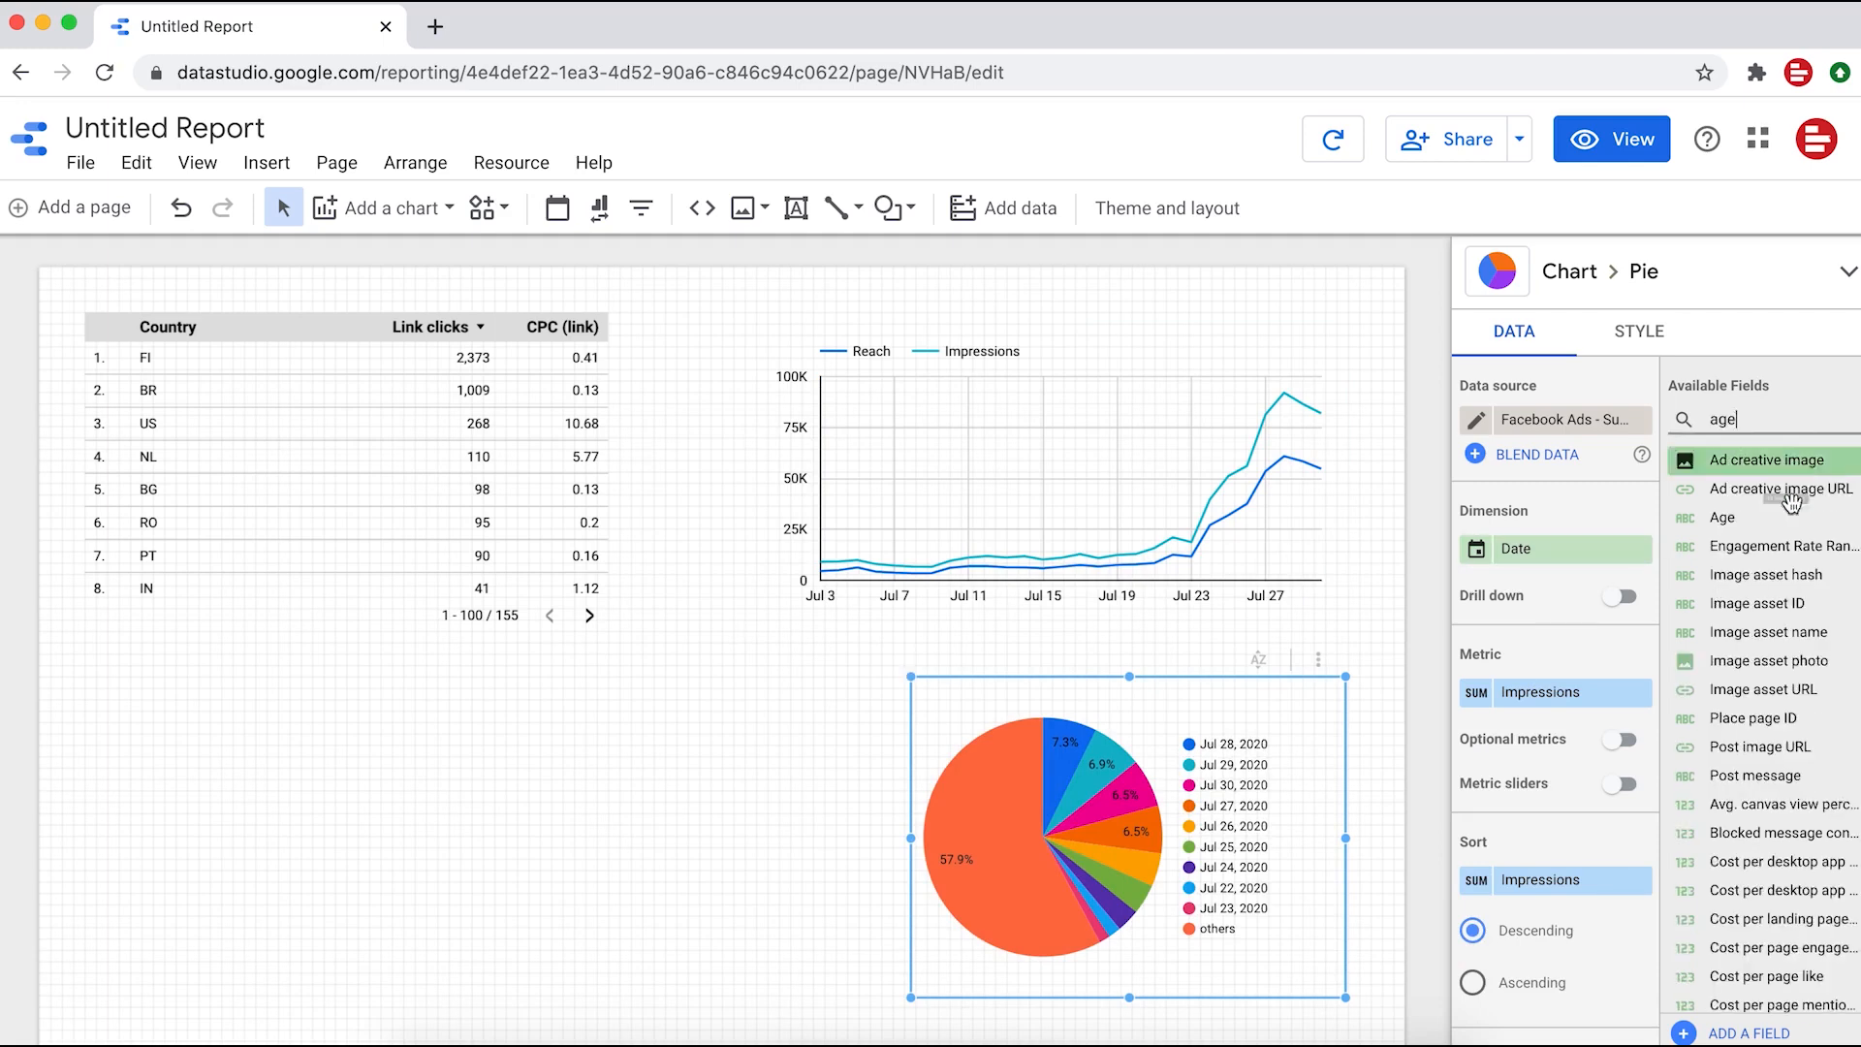
drag(1745, 518, 1593, 562)
- Replace the pie chart's metric with Reach and widen the chart to the left
double_click(1730, 420)
text(reach)
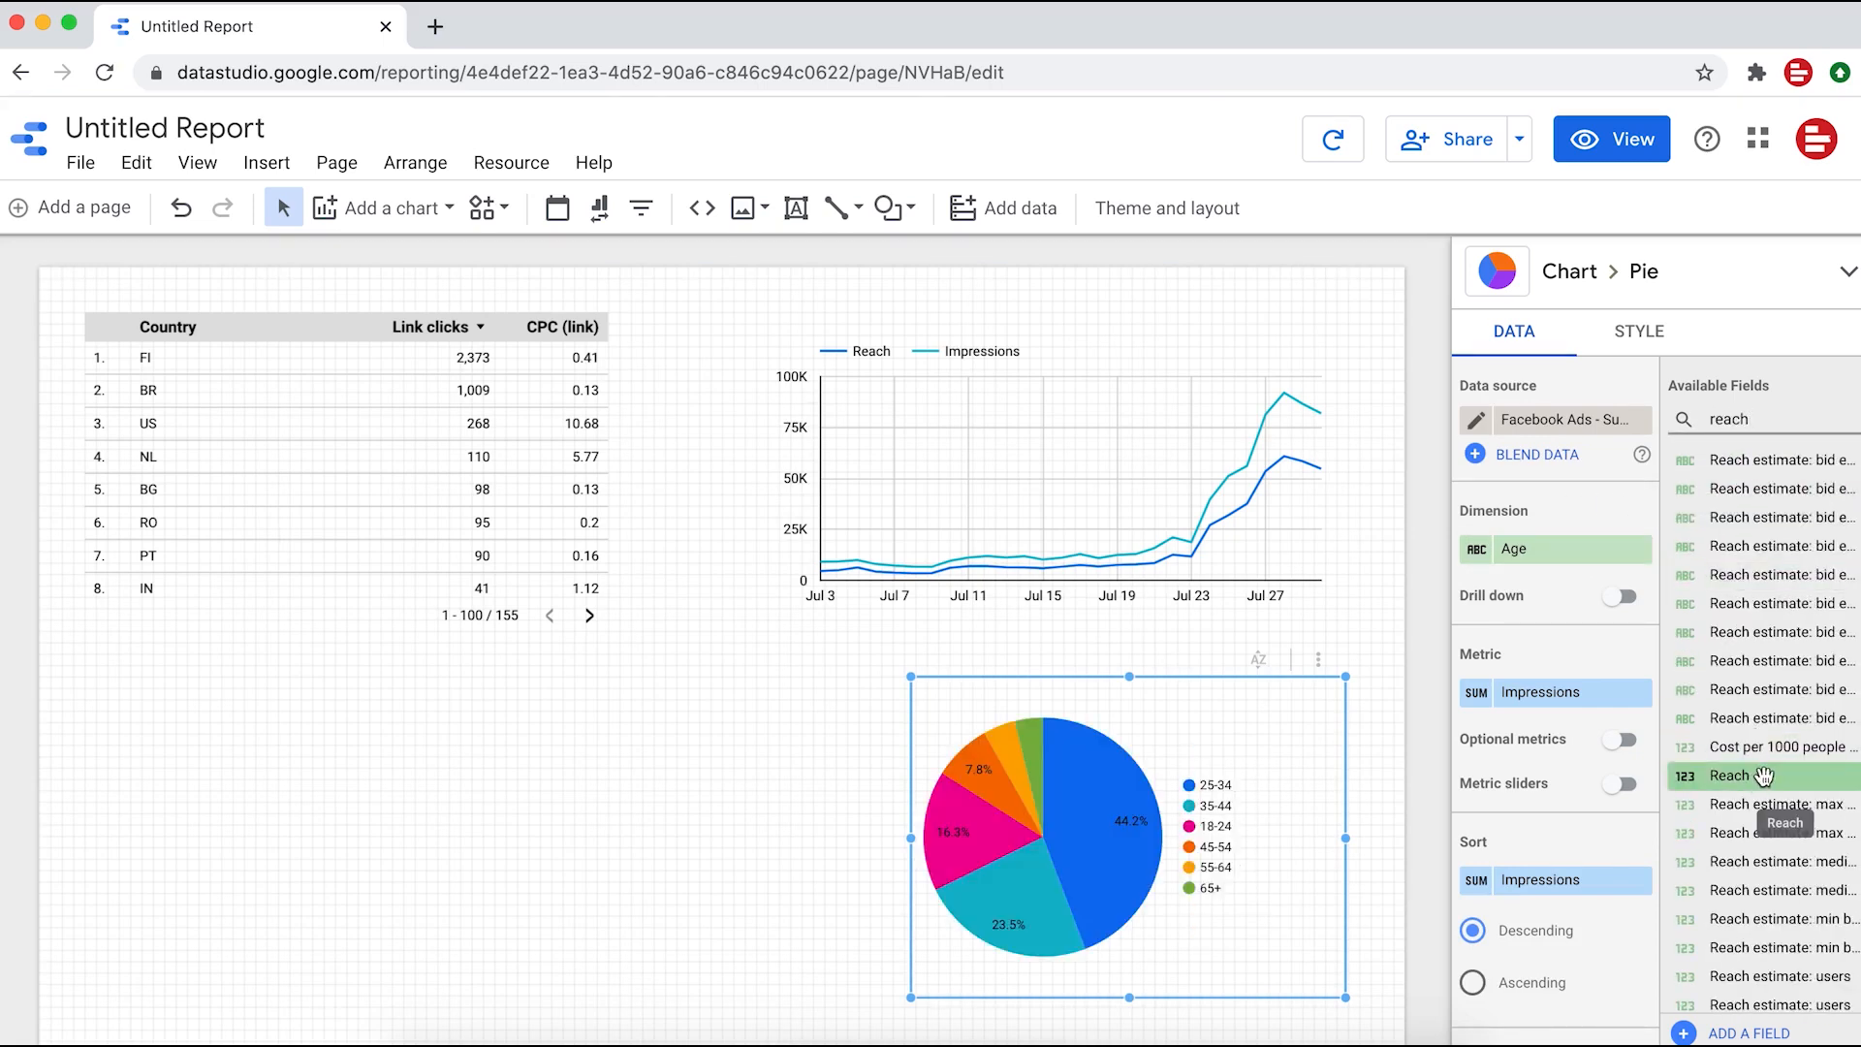
drag(1764, 776, 1532, 694)
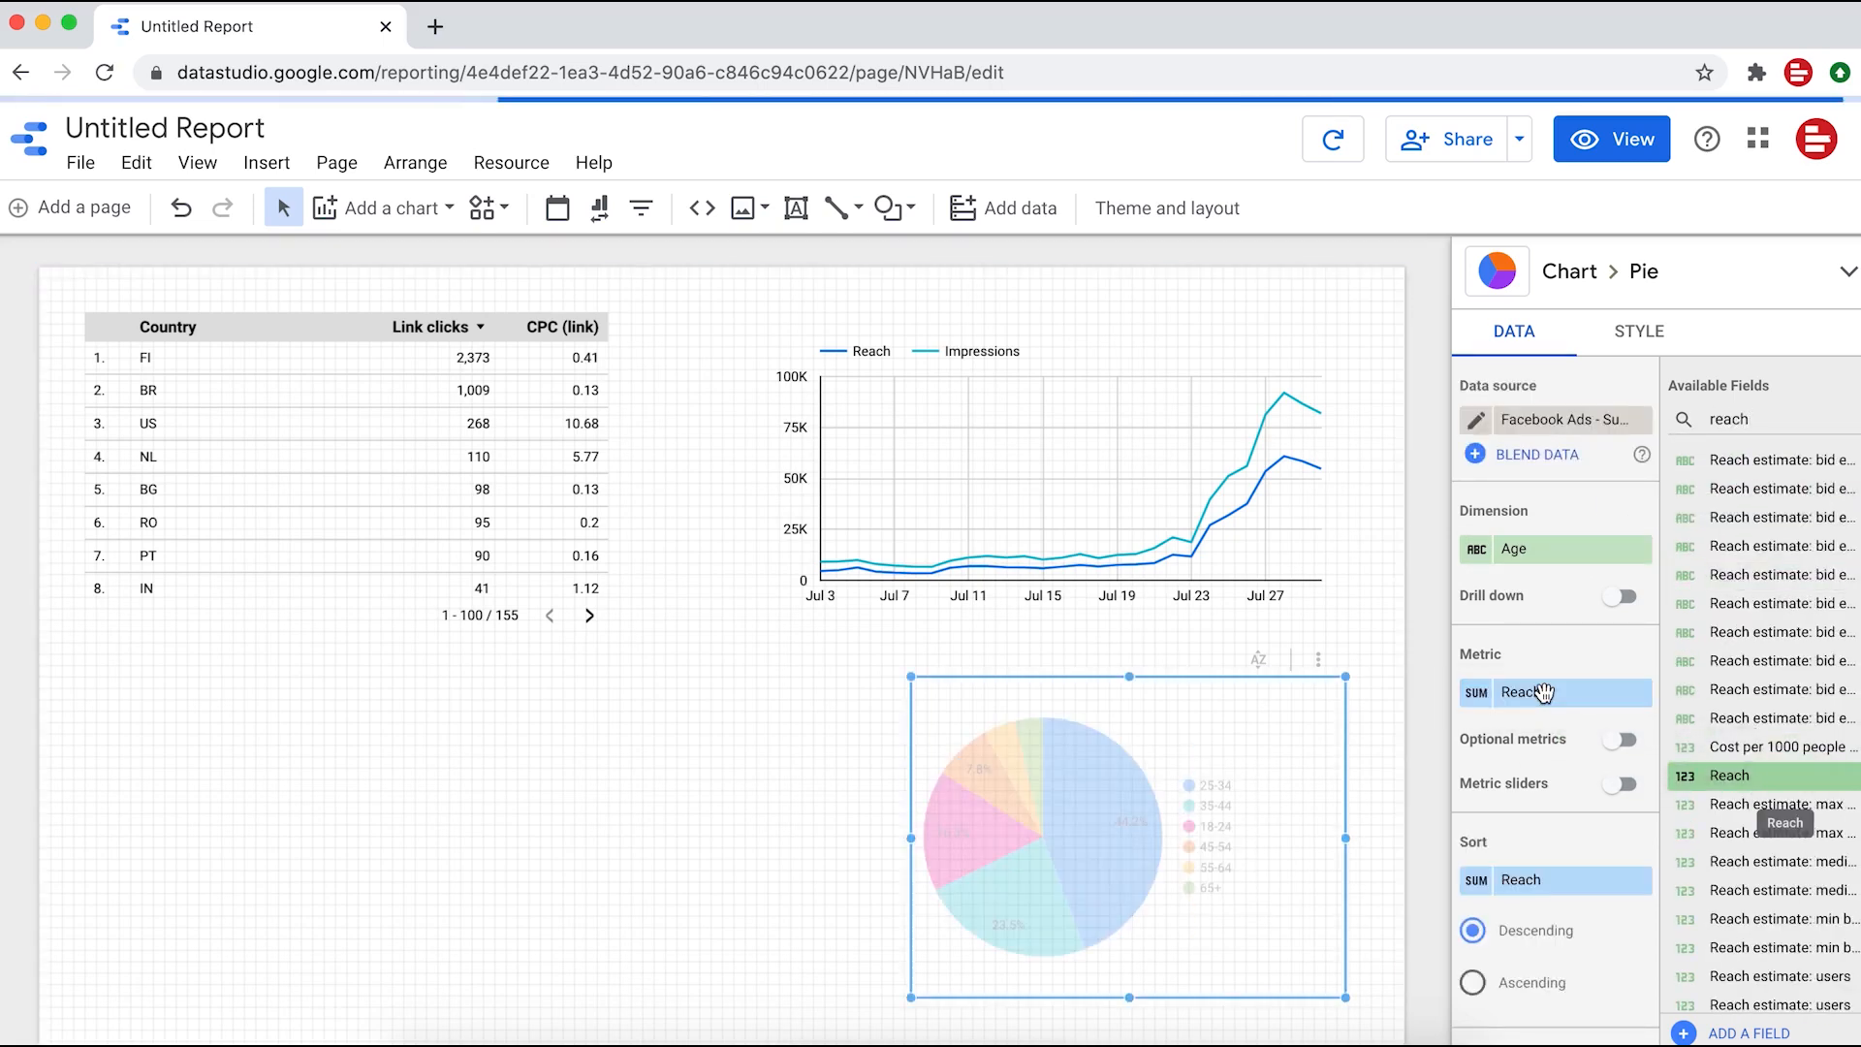
drag(910, 839, 803, 838)
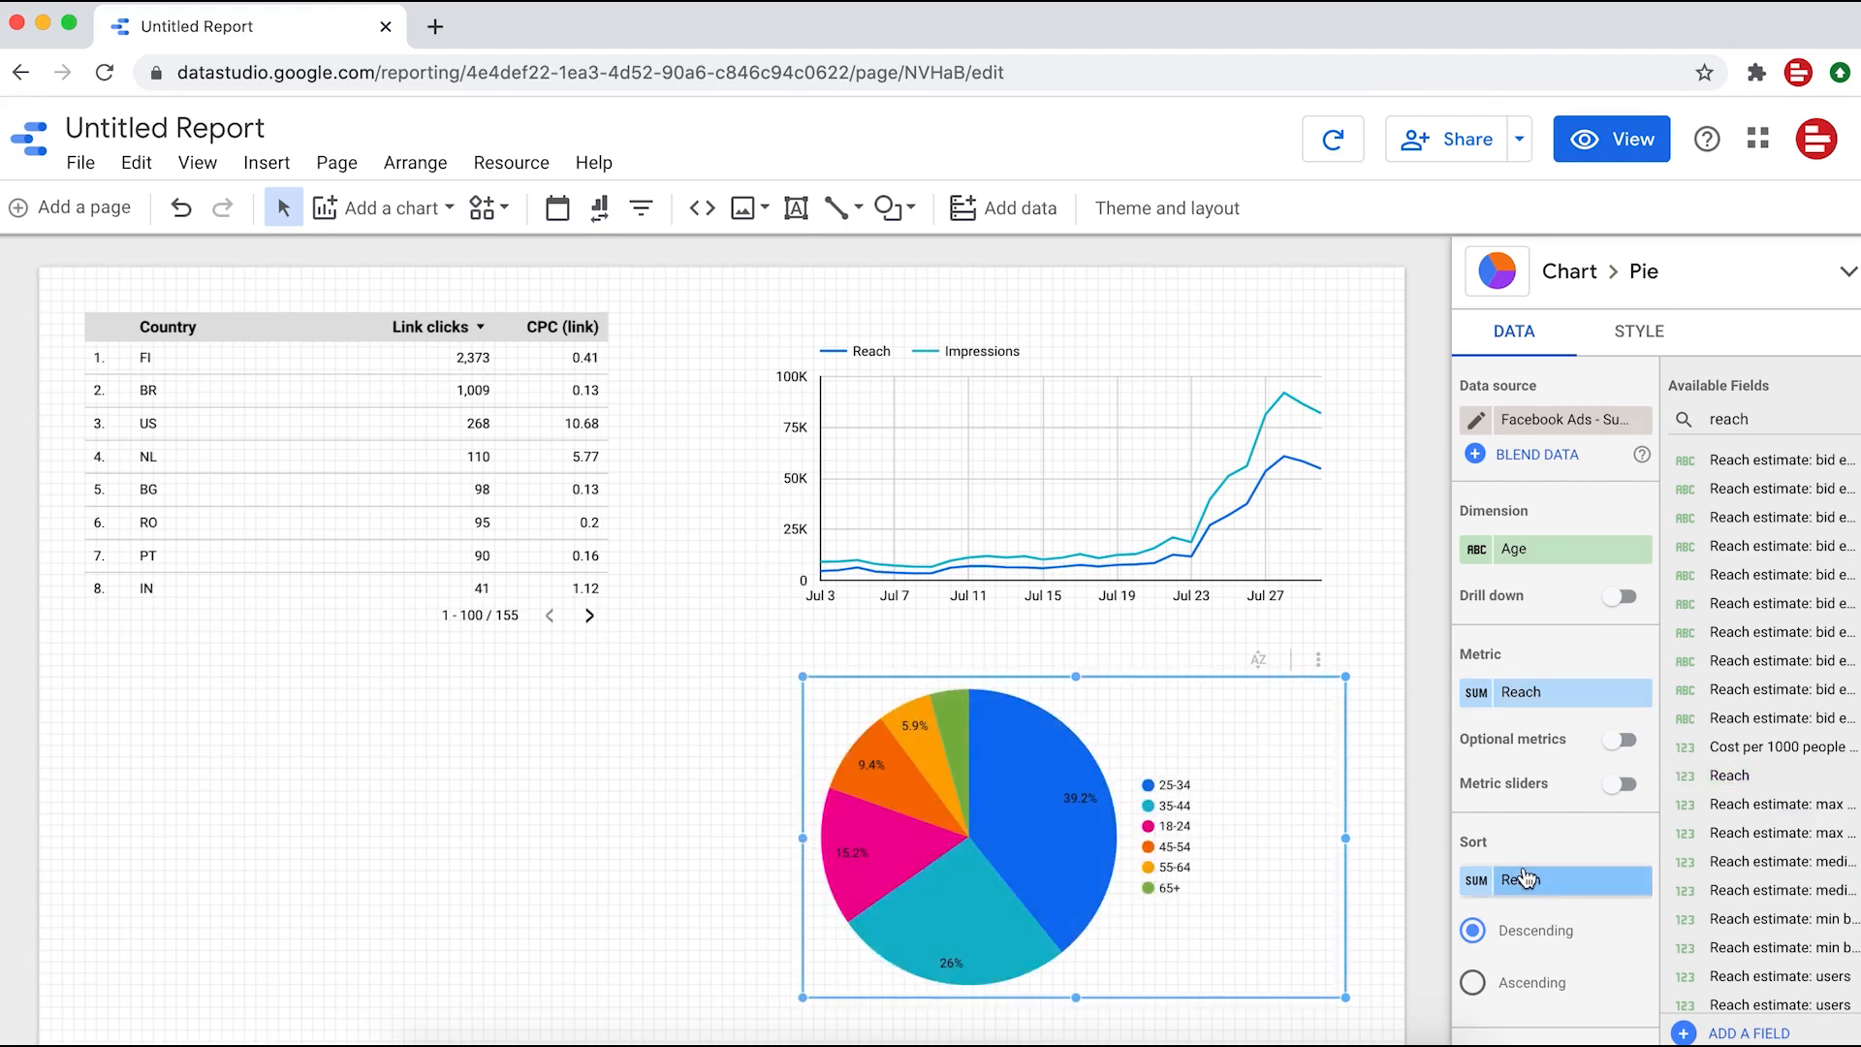
- Sort the pie chart by Age in ascending order
click(1574, 884)
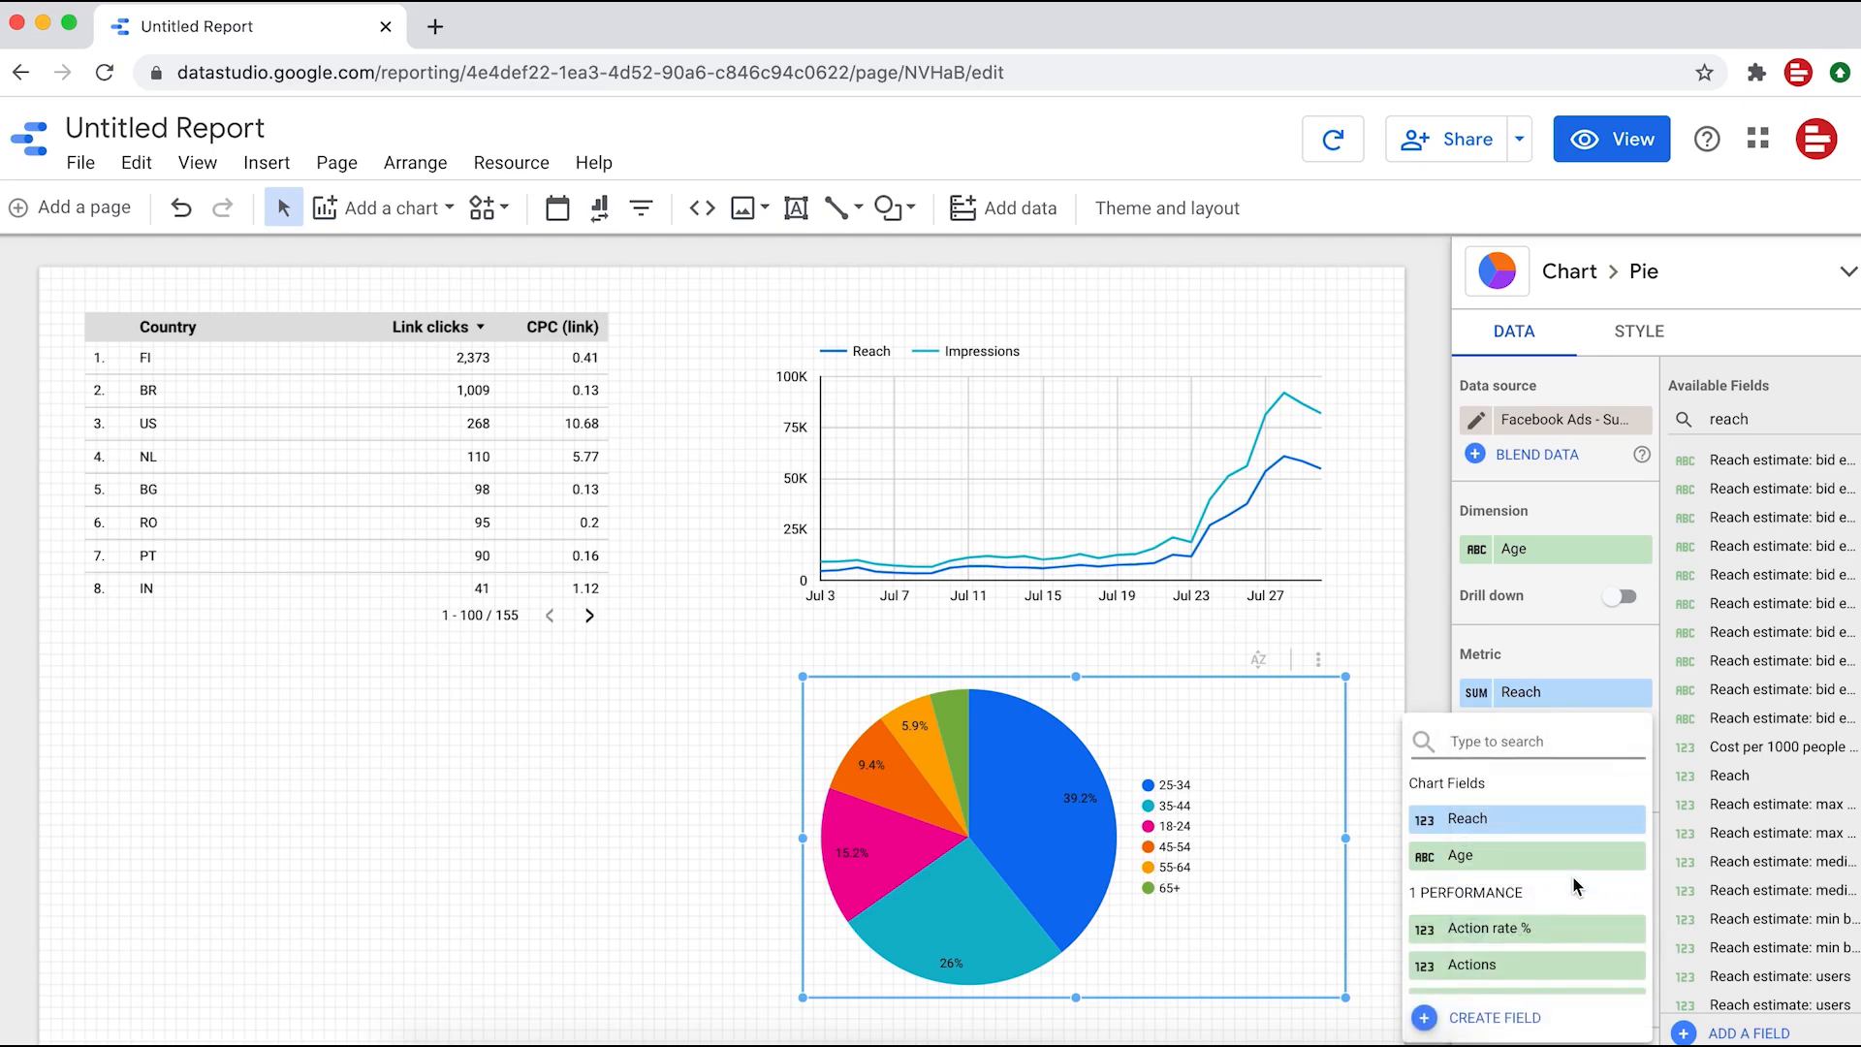
click(1575, 871)
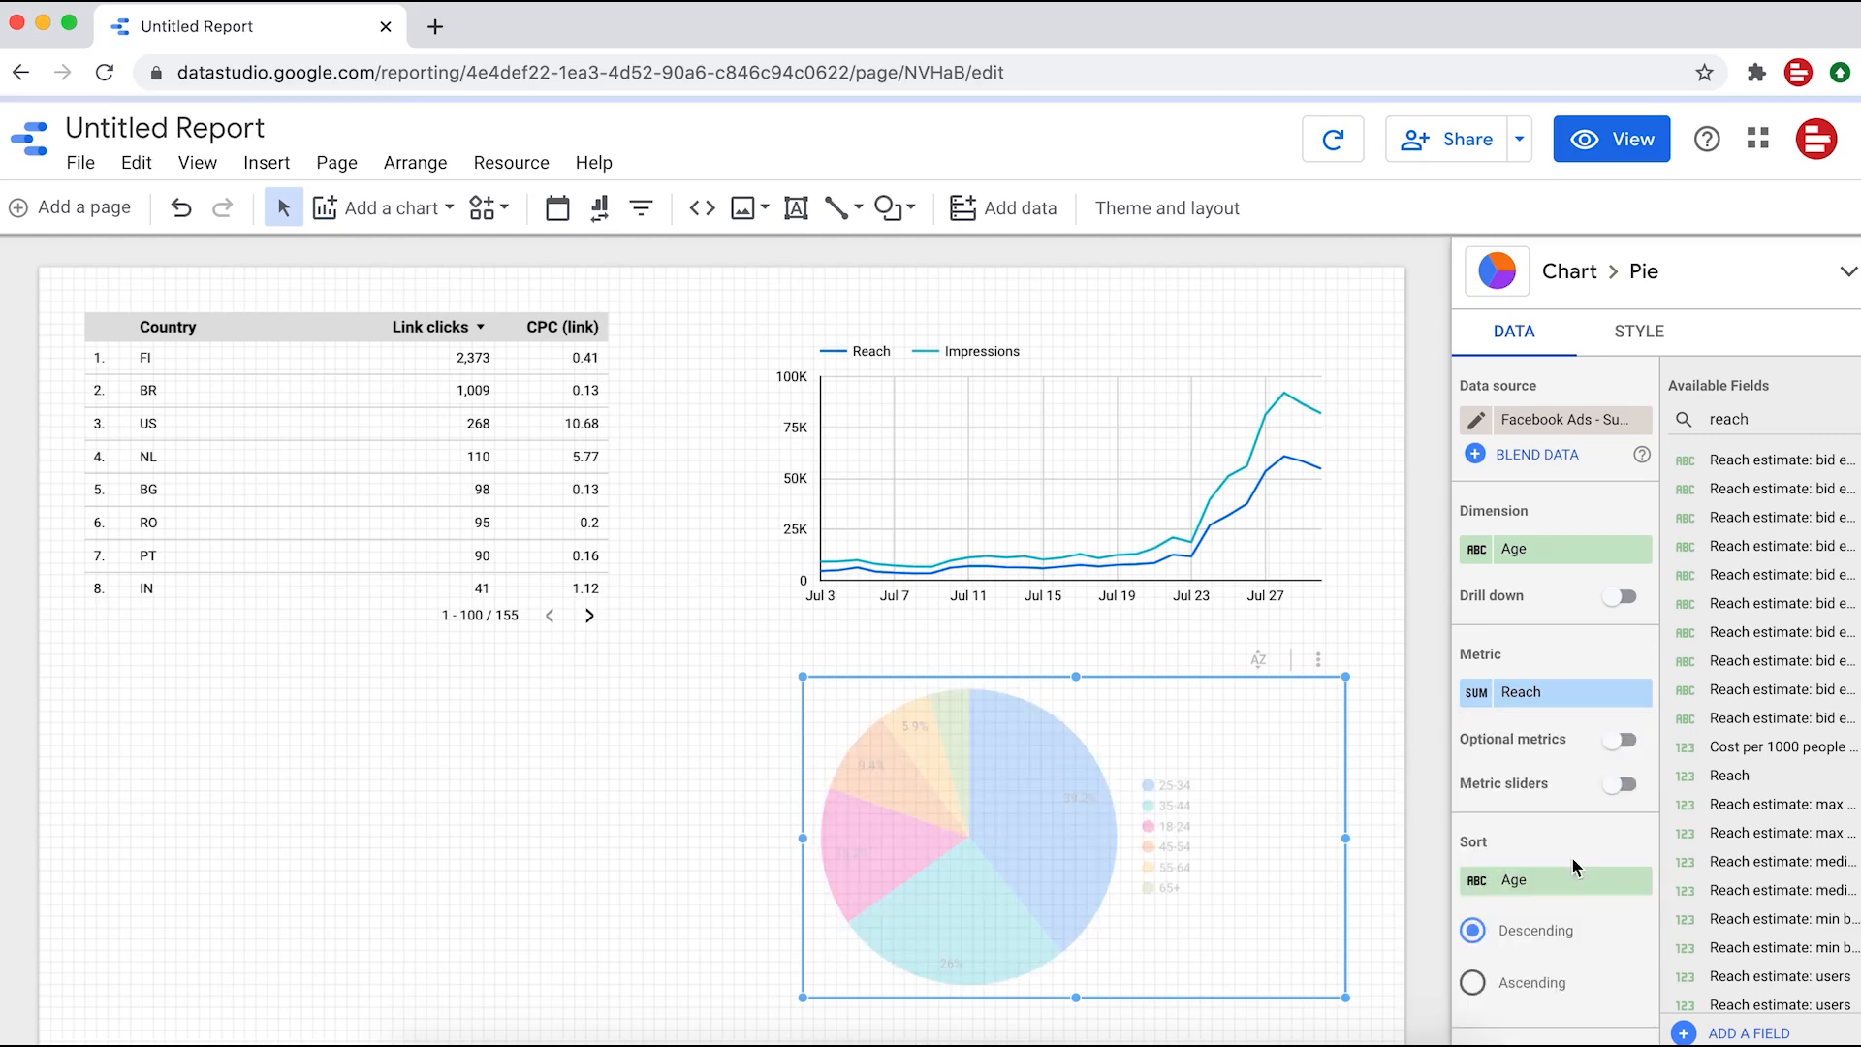
click(1554, 986)
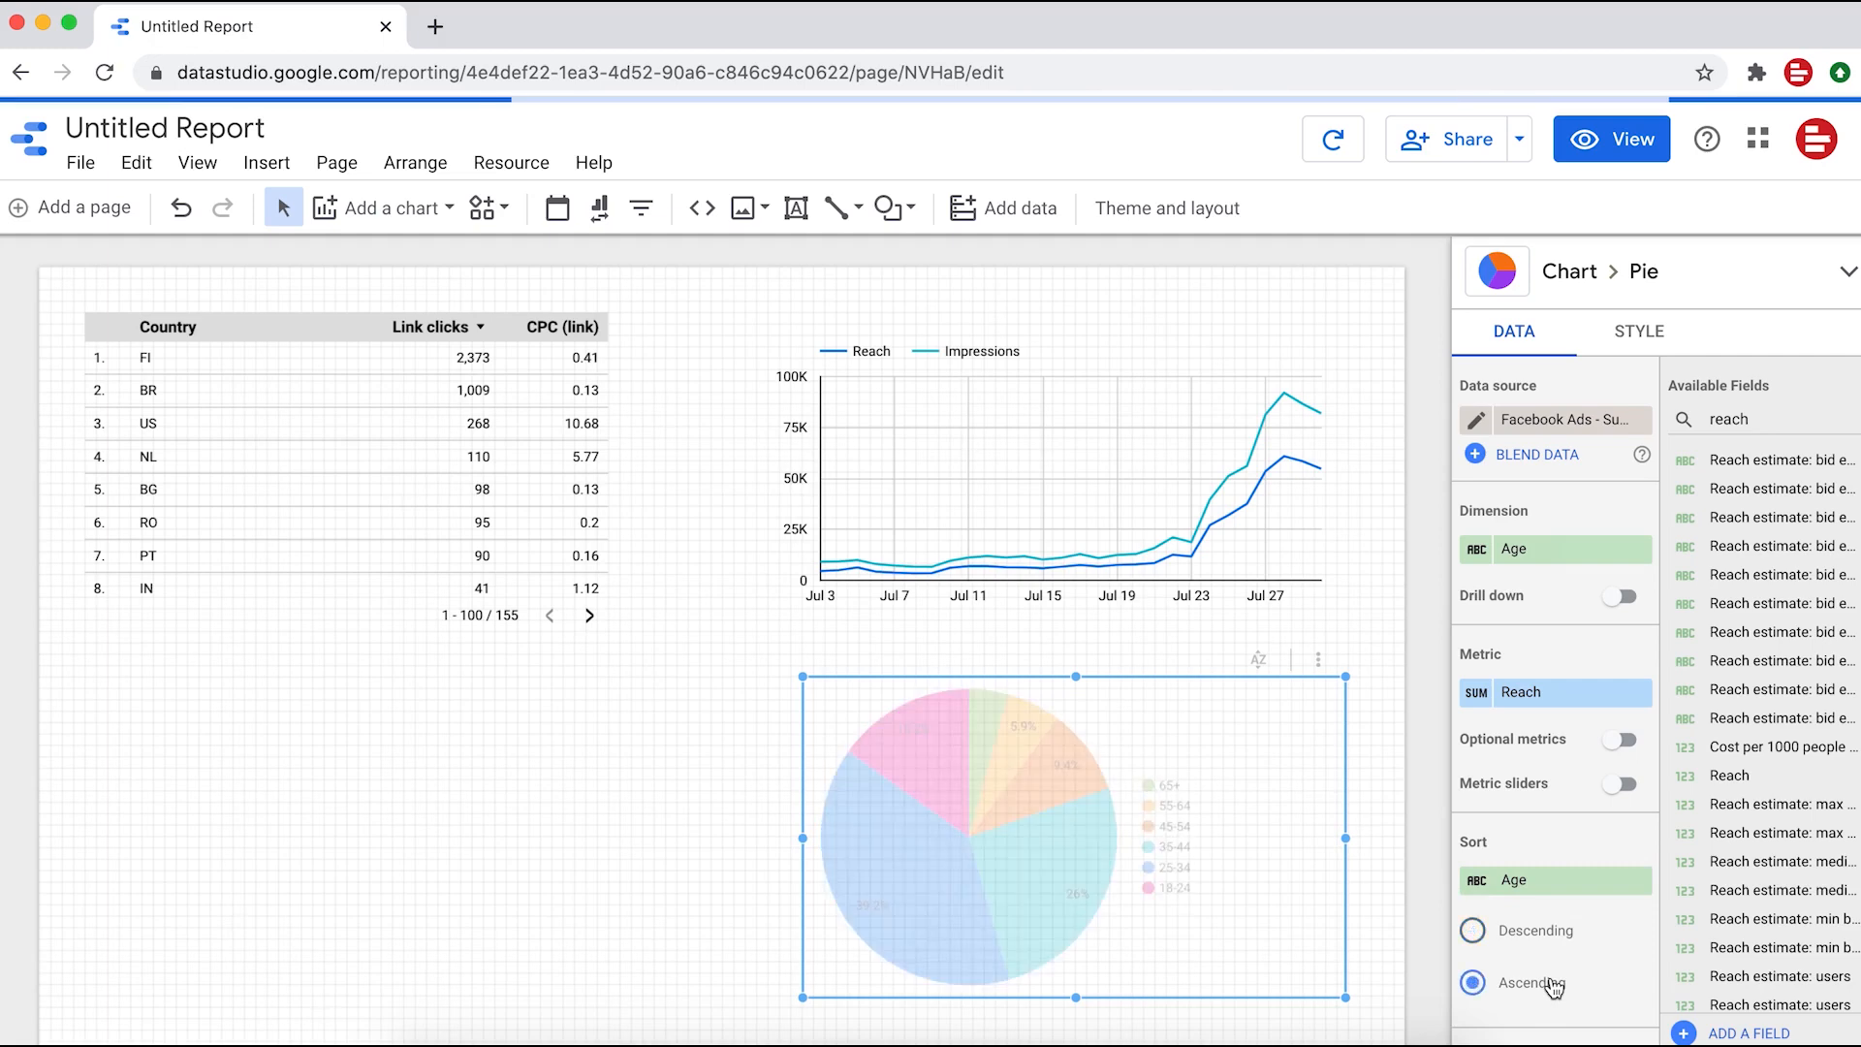
- Move the country table down beside the pie chart and place a date range control in the space above it
drag(561, 570, 578, 909)
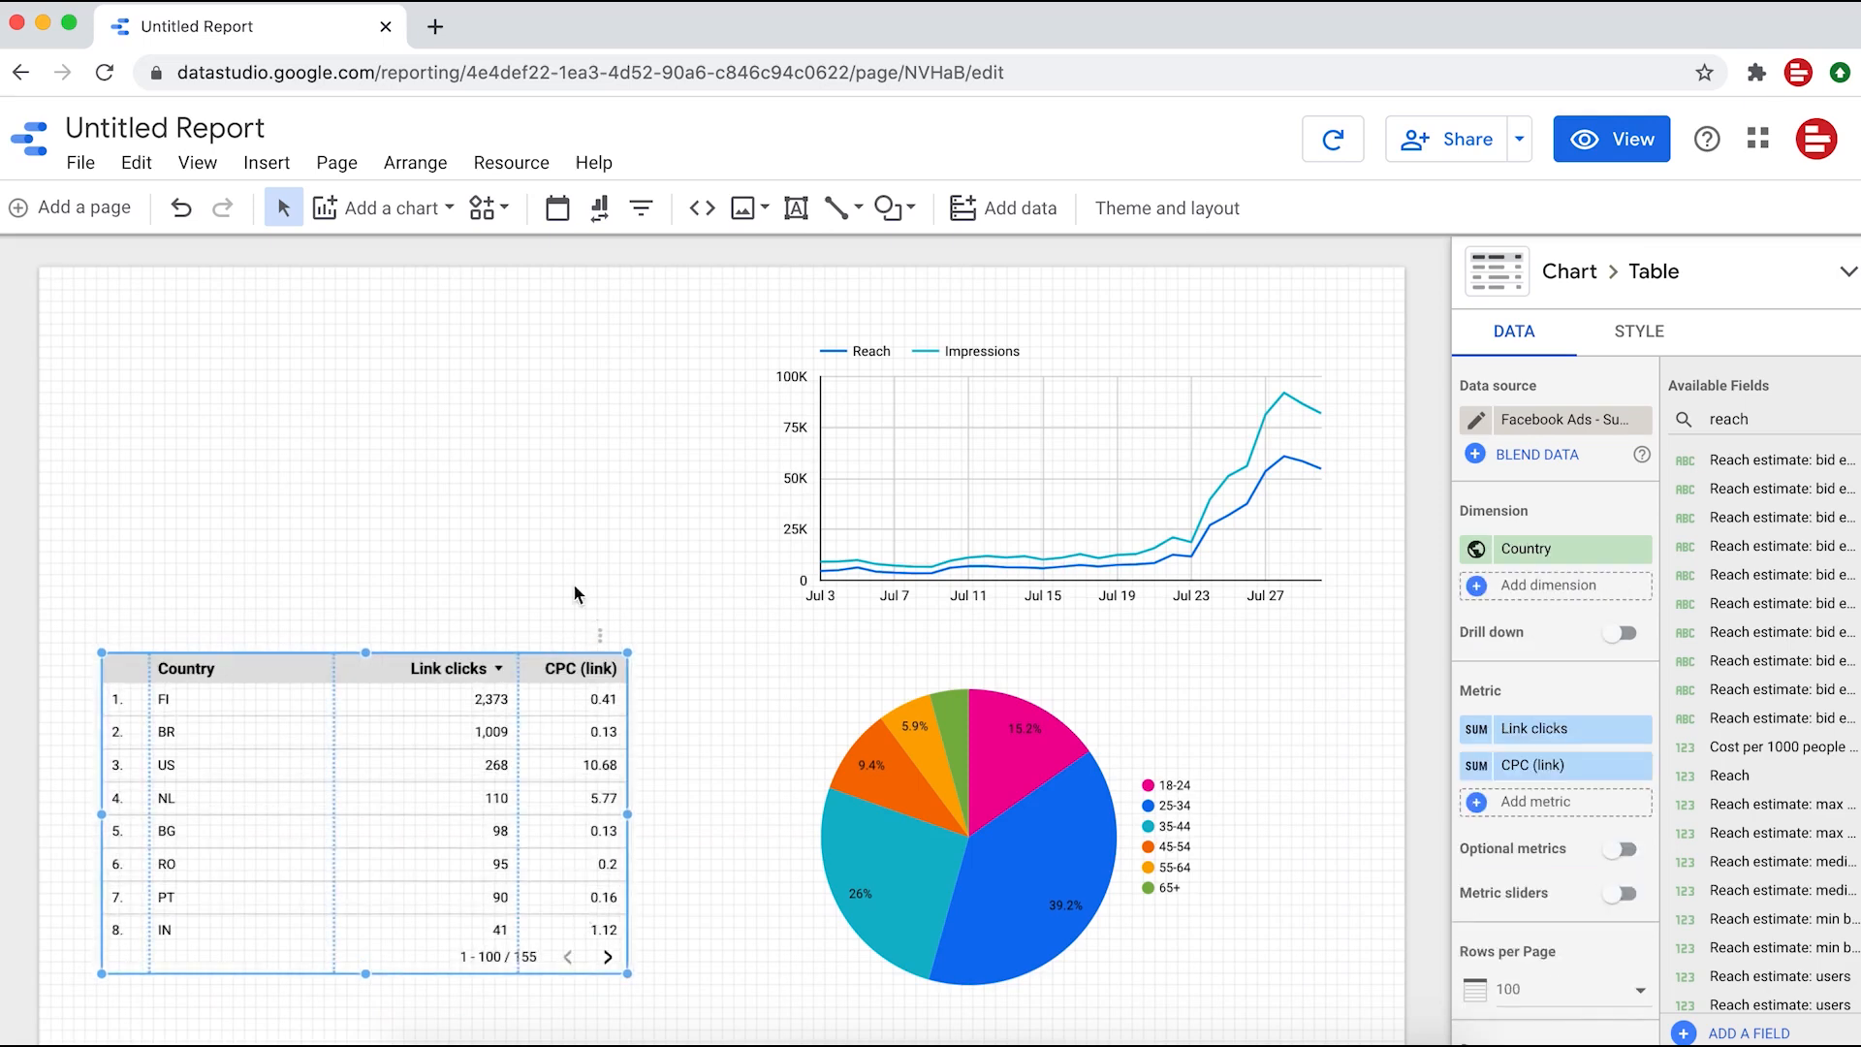
click(557, 215)
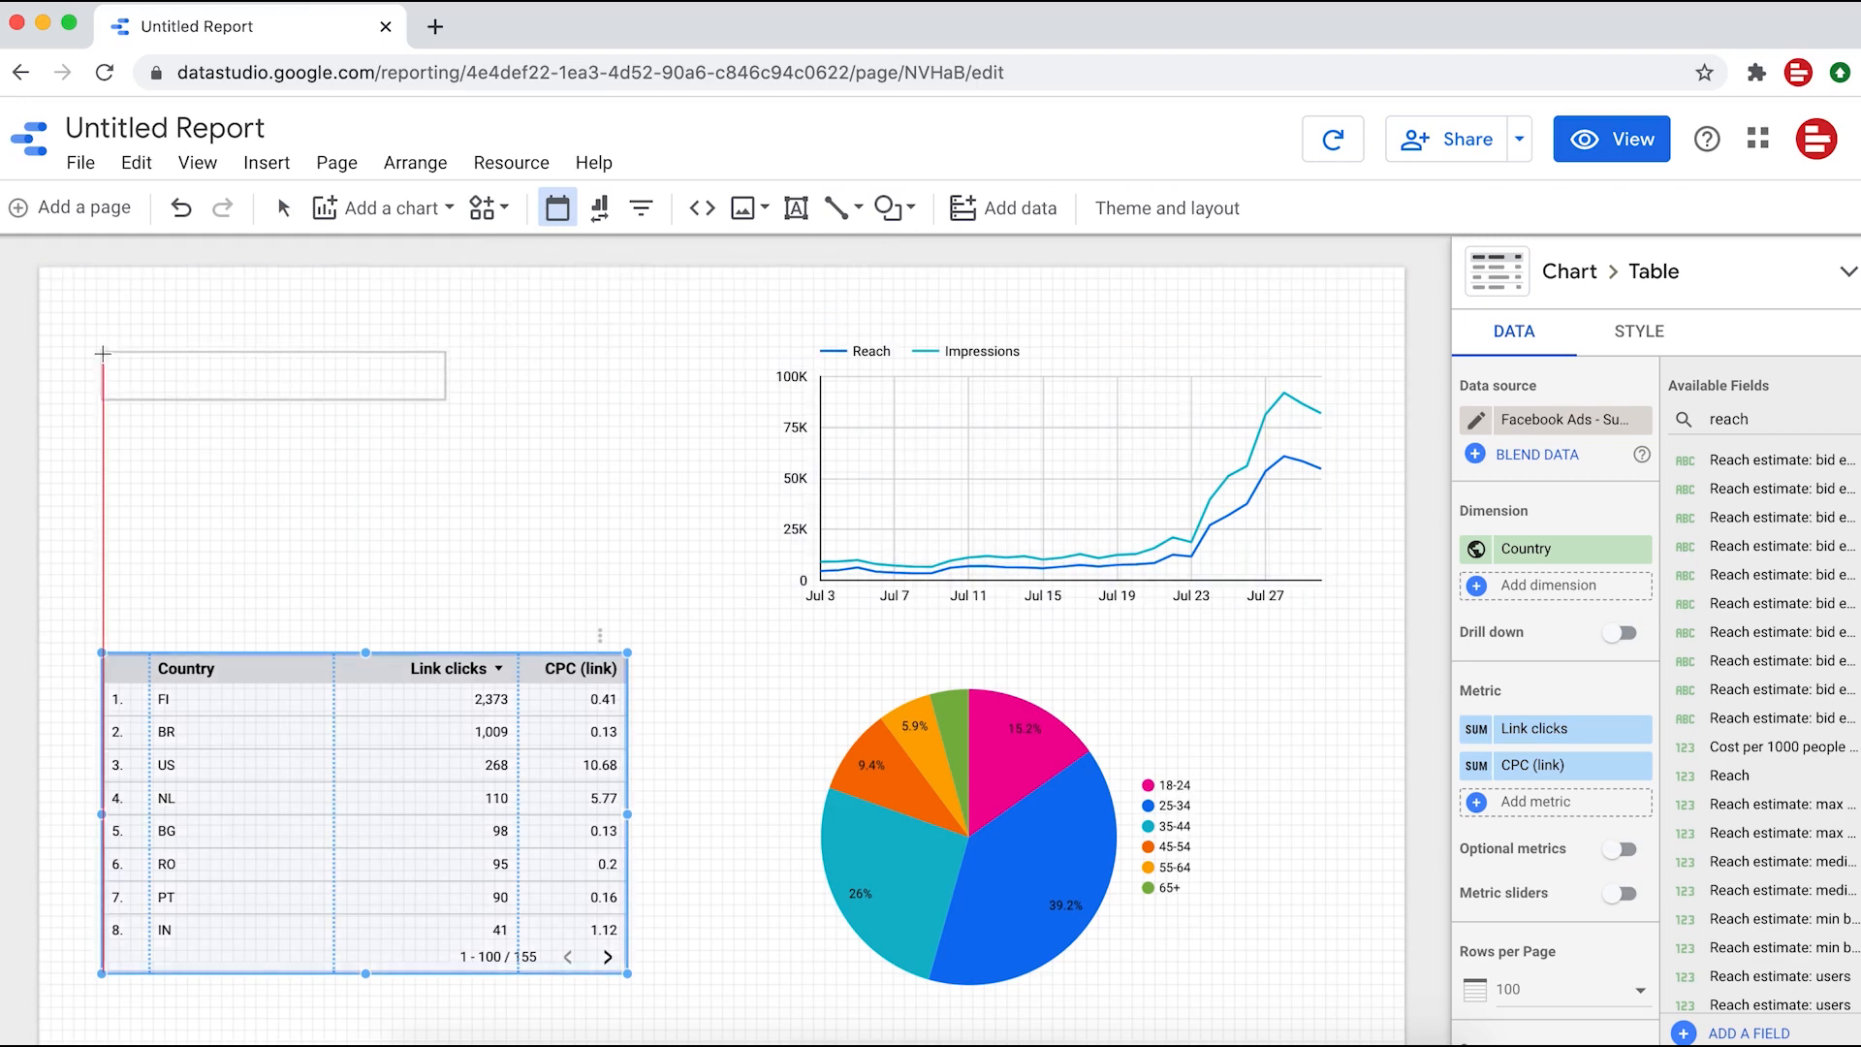
click(103, 354)
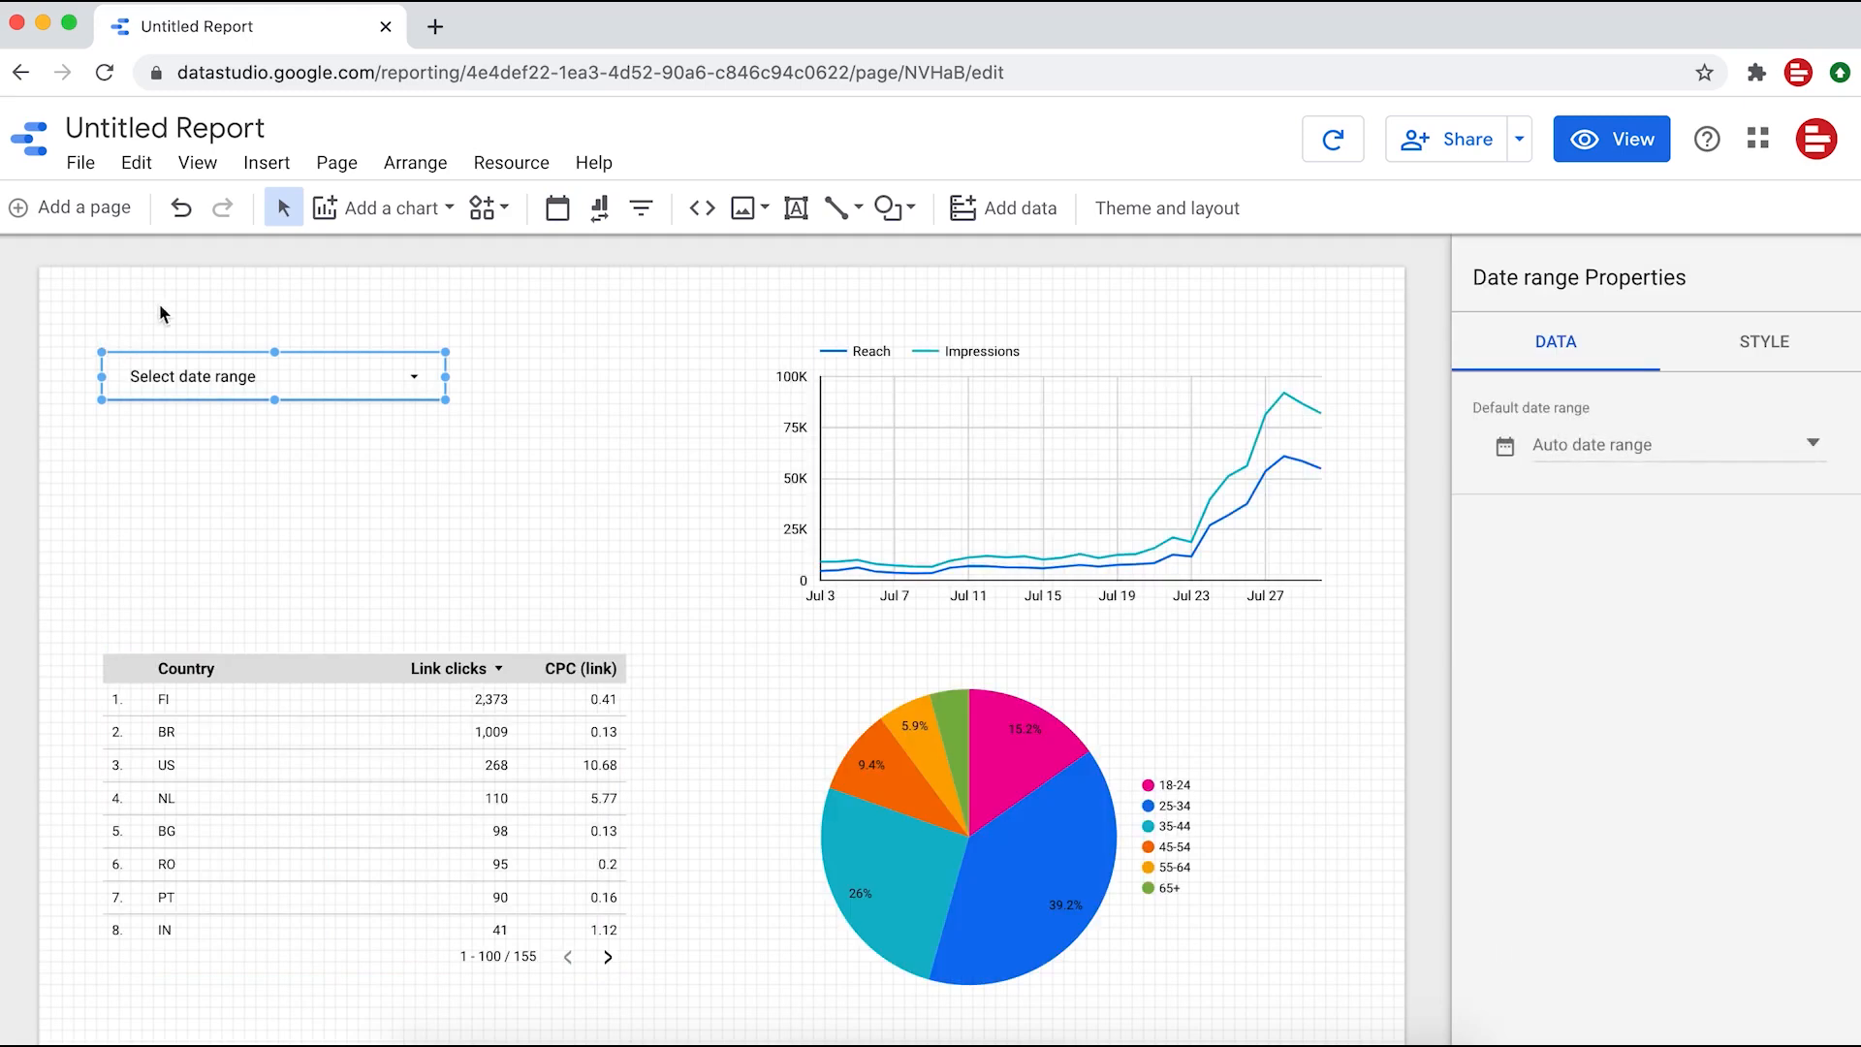
- Place a filter control below the date range control, set its dimension to Campaign name and remove its CPC (link) metric
click(643, 209)
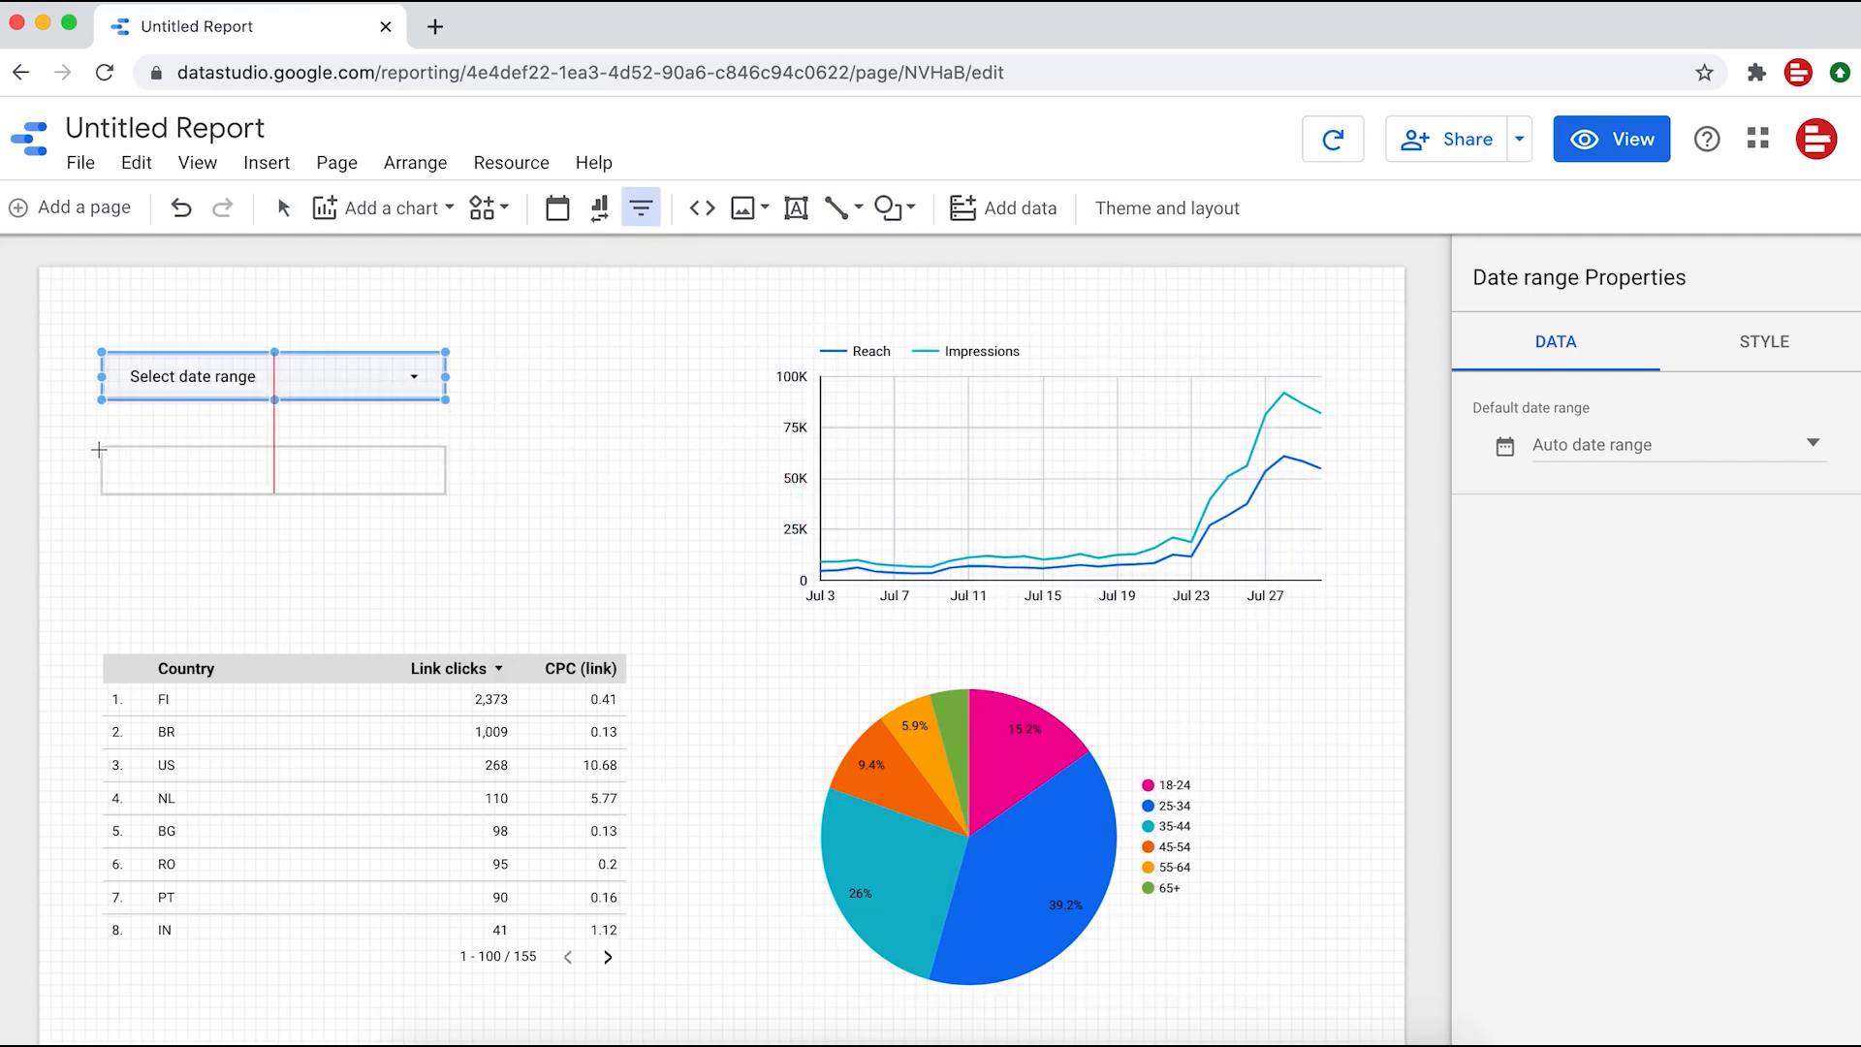
click(97, 446)
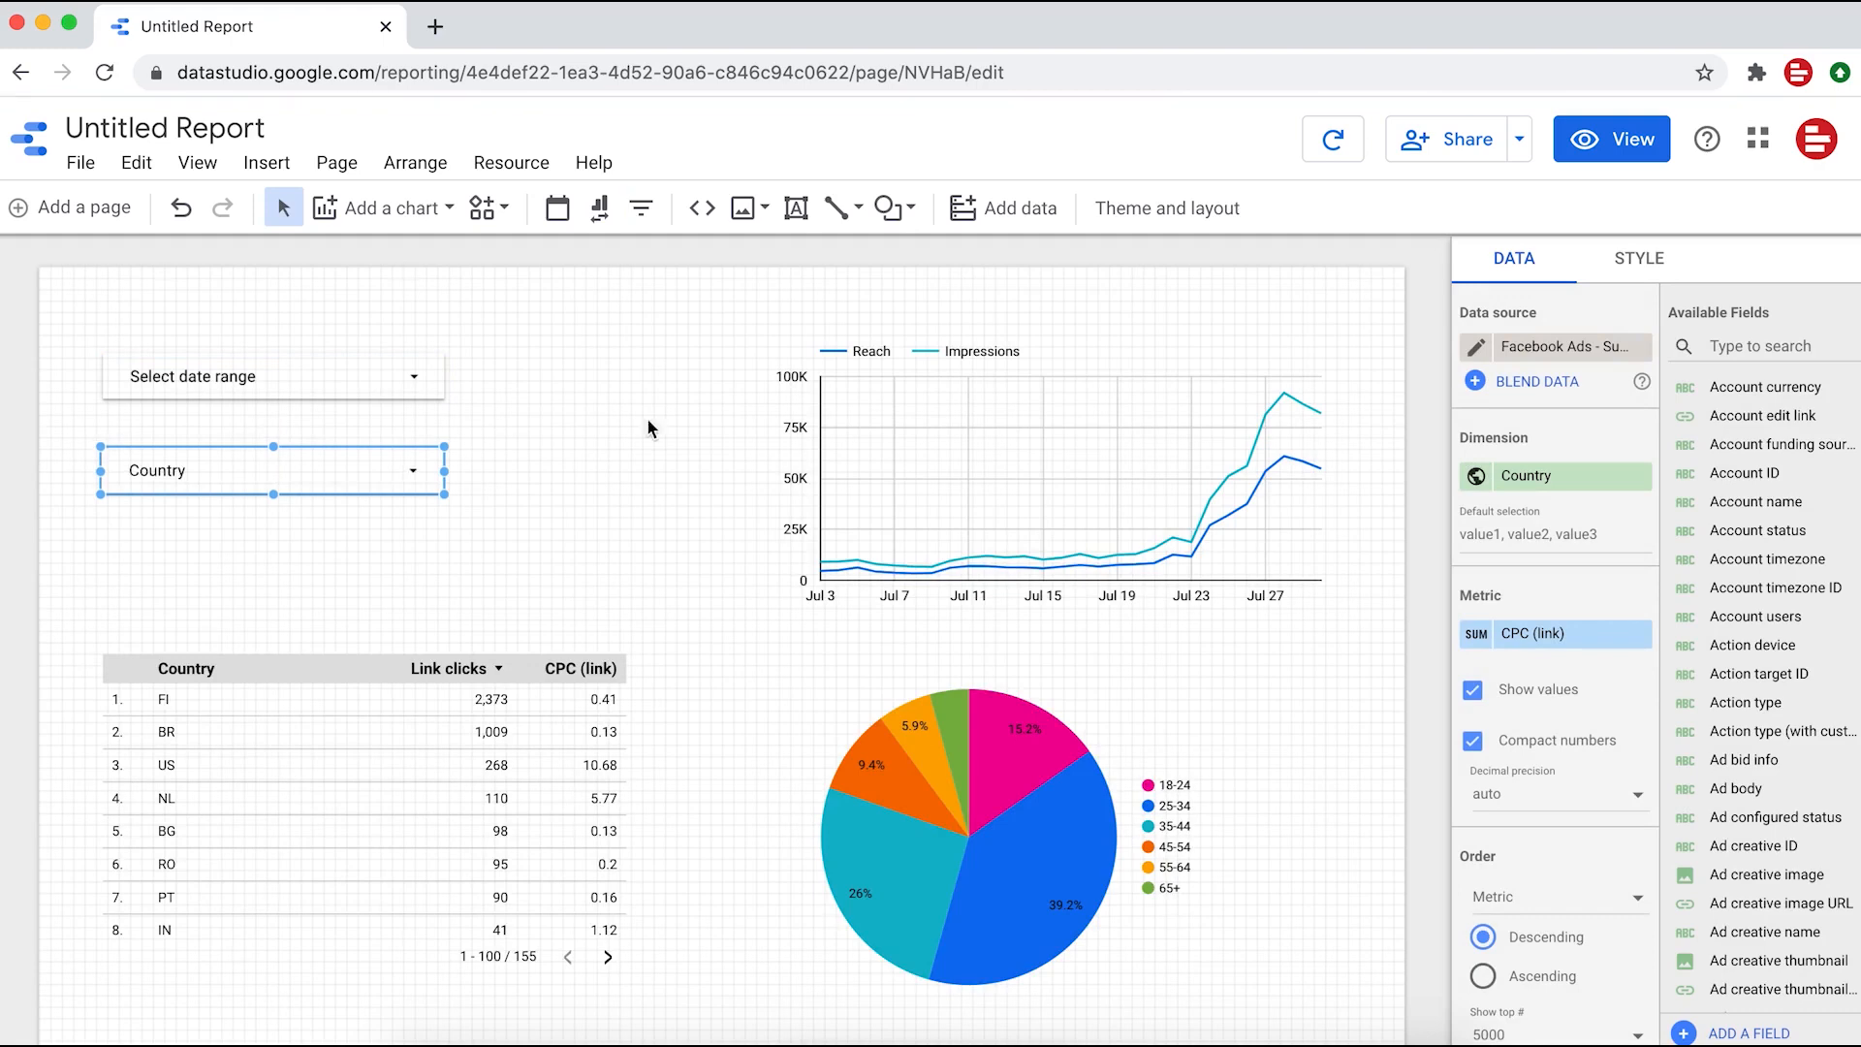
click(1561, 475)
text(campaign)
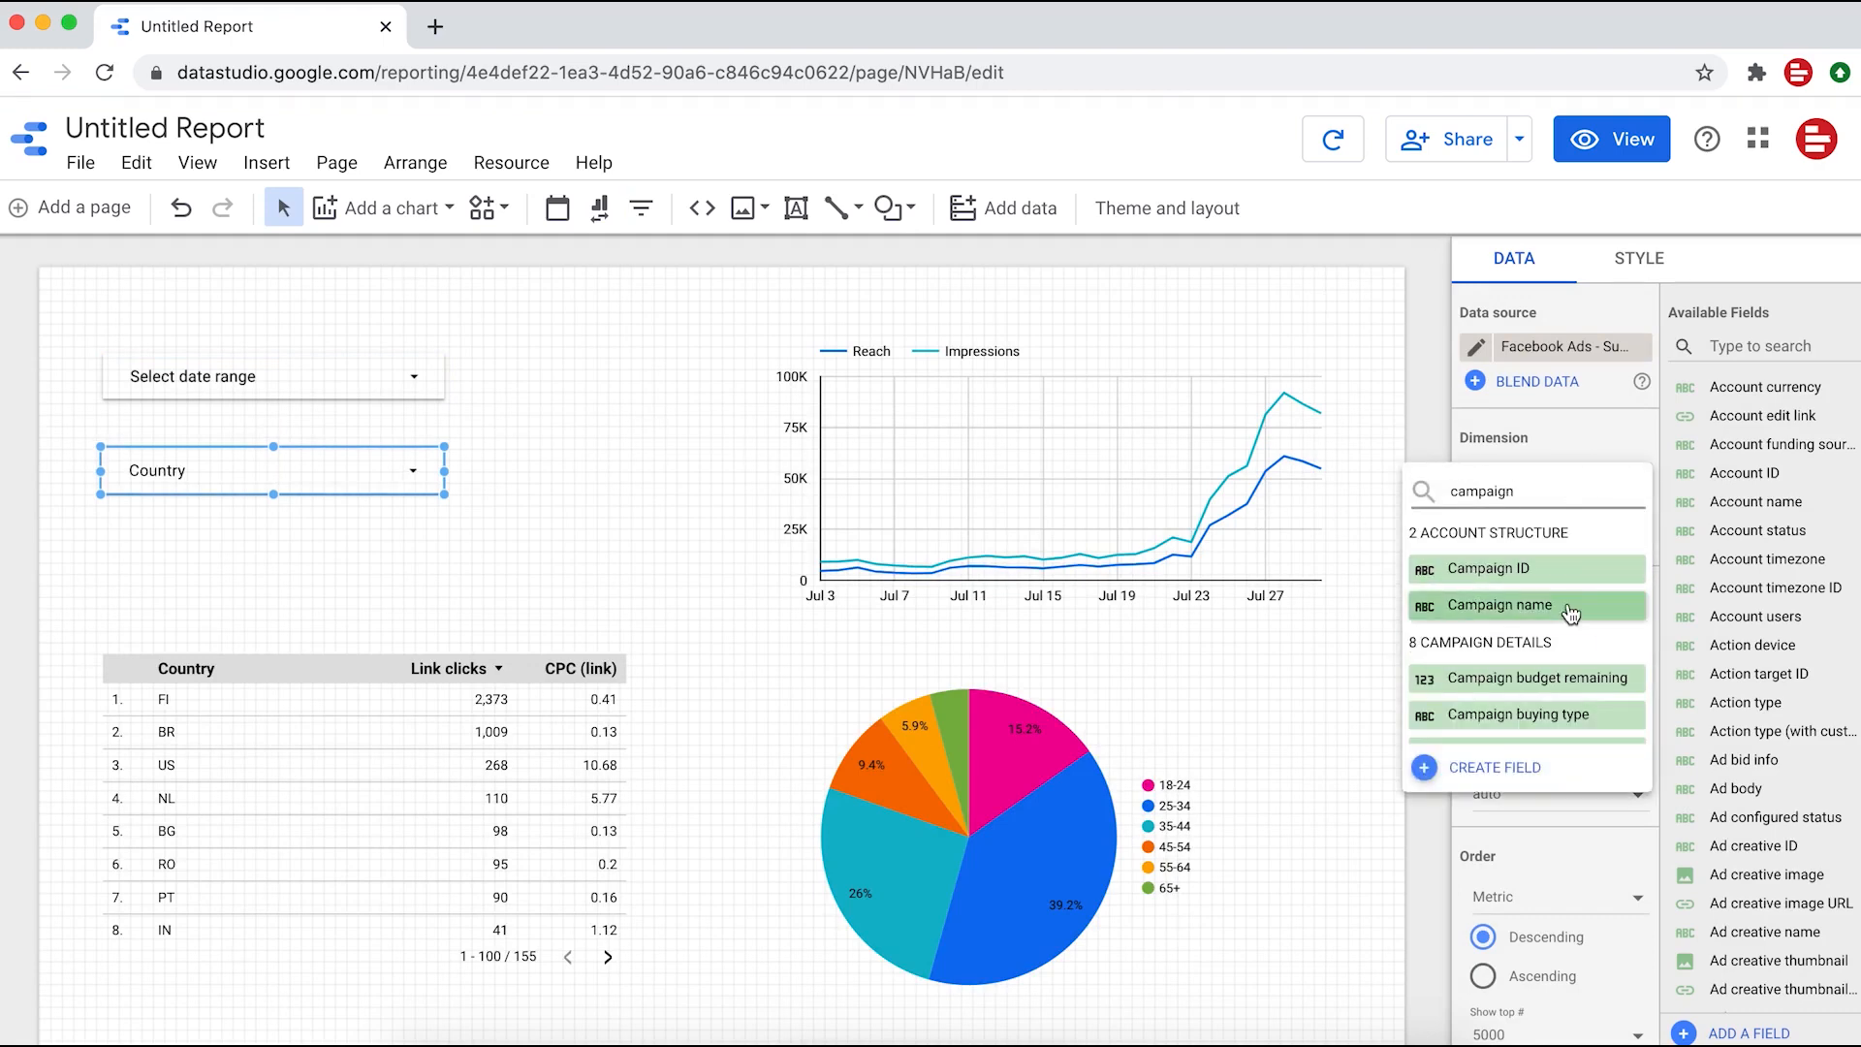
click(1570, 607)
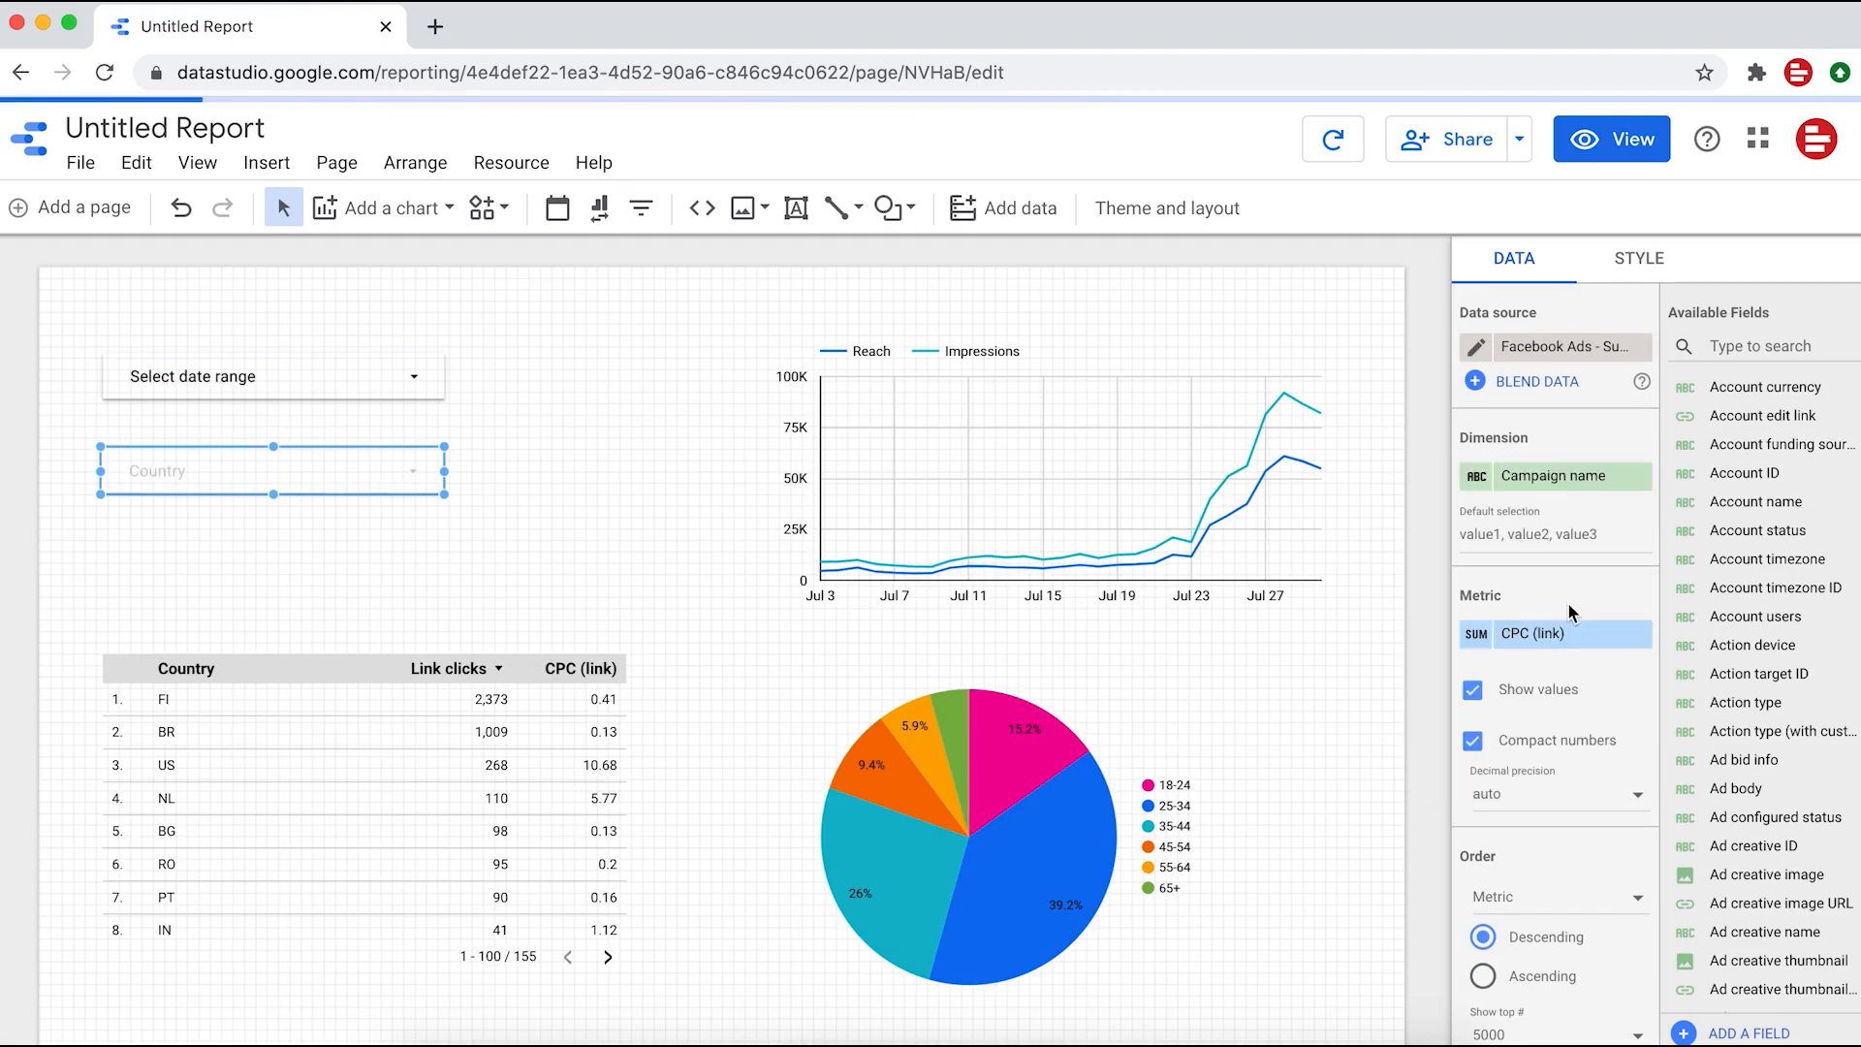
click(1641, 633)
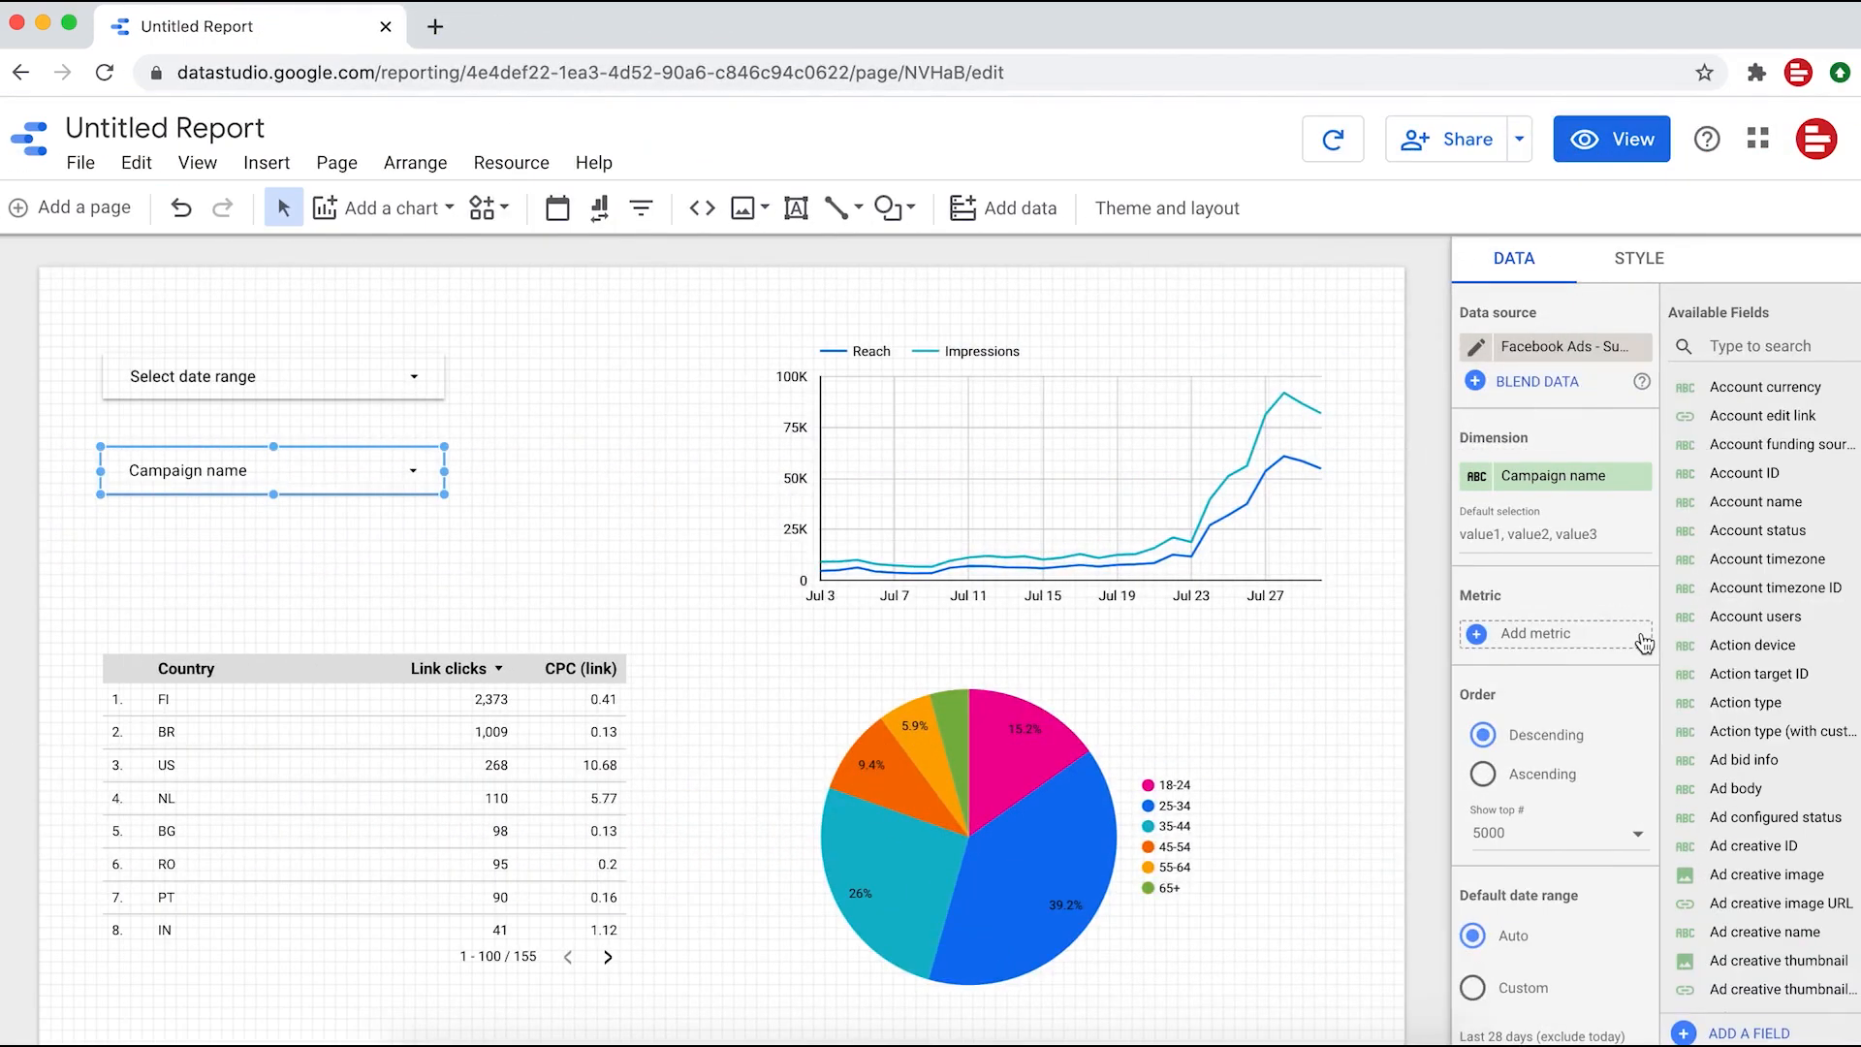
- Switch the report to view mode and set its date range to last month, Jun 1 to Jun 30, 2020
click(1607, 146)
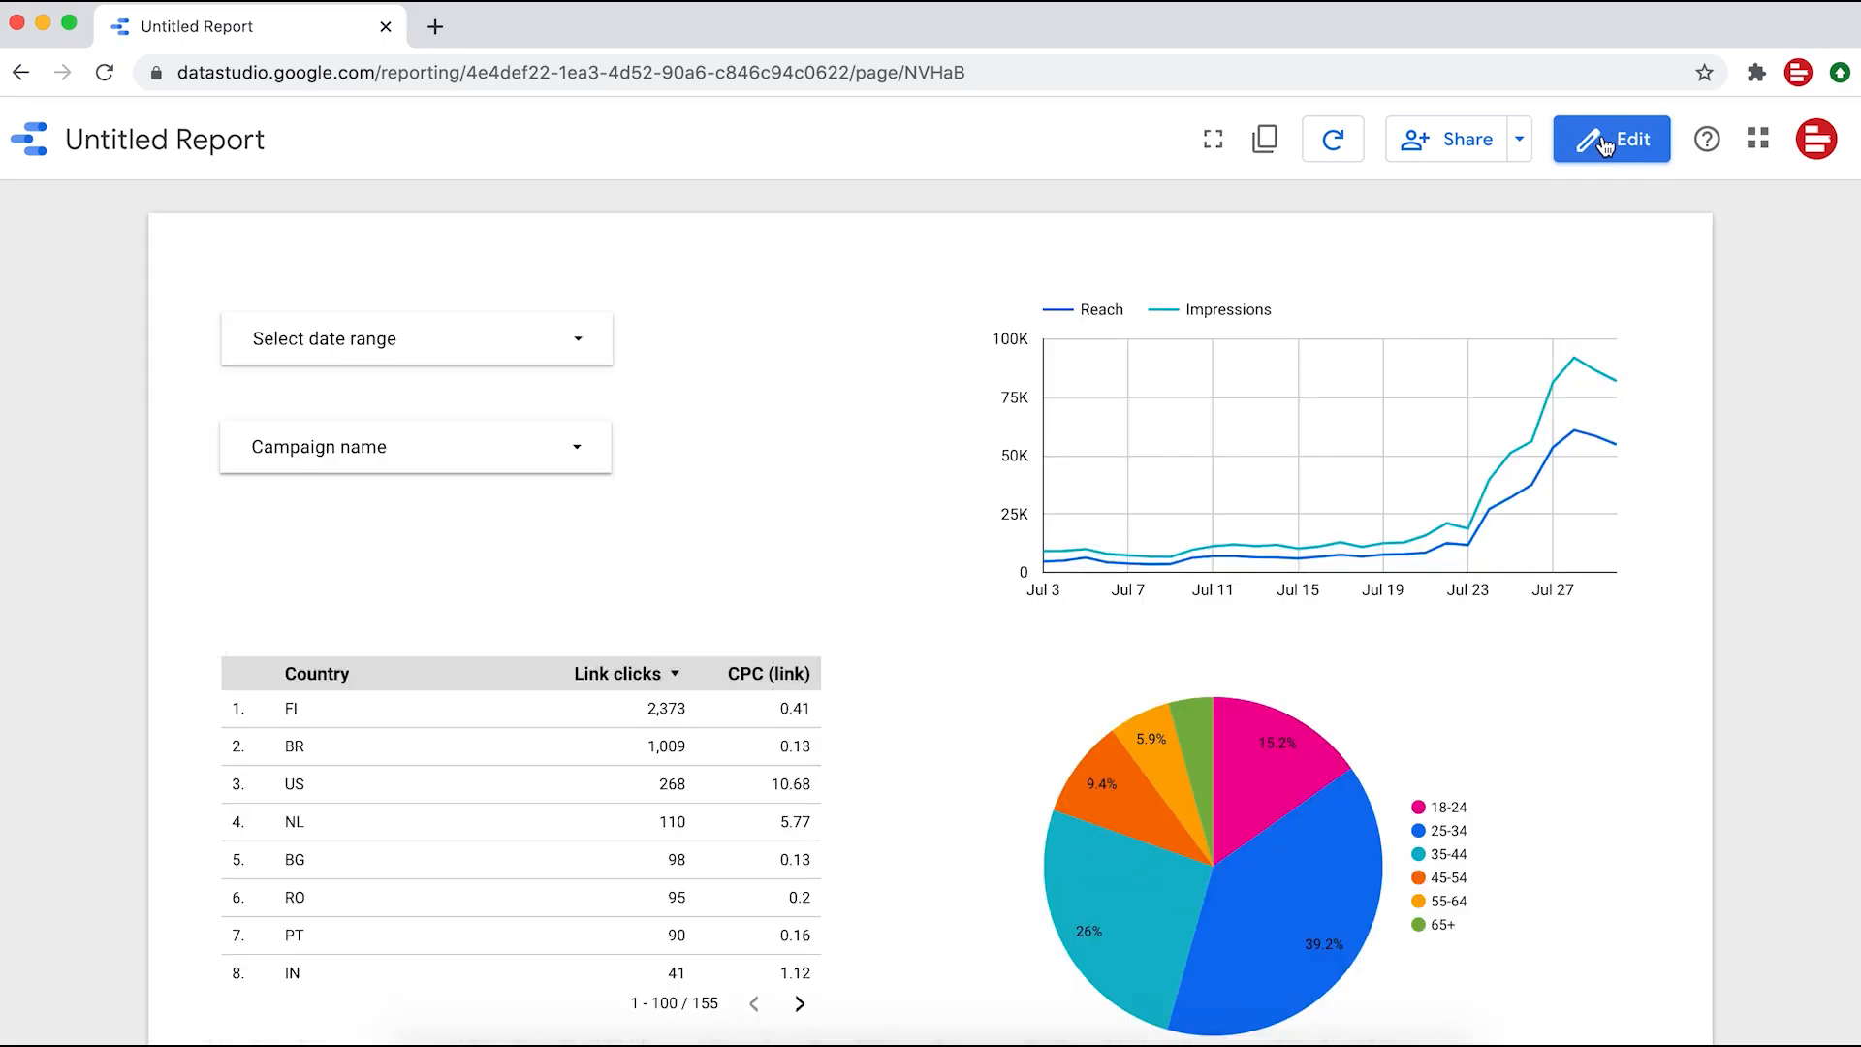
scroll(1673, 399, down, 2)
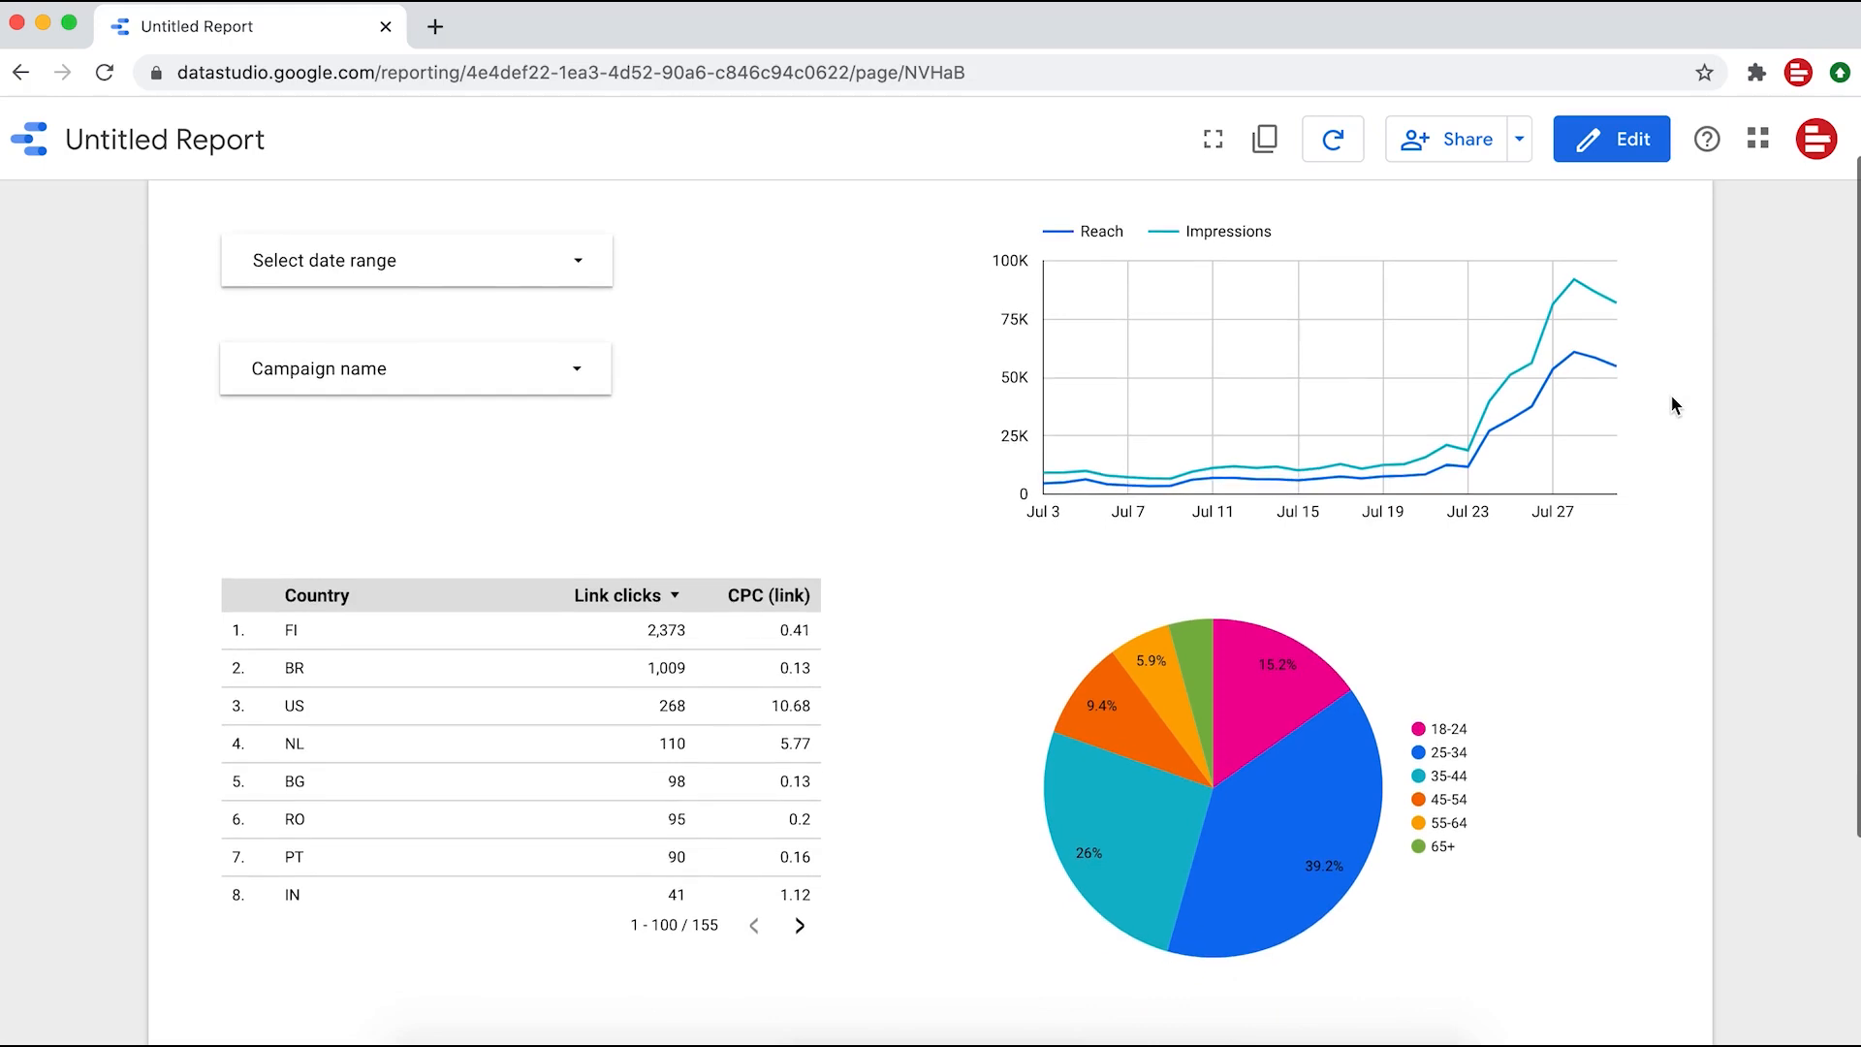
click(575, 261)
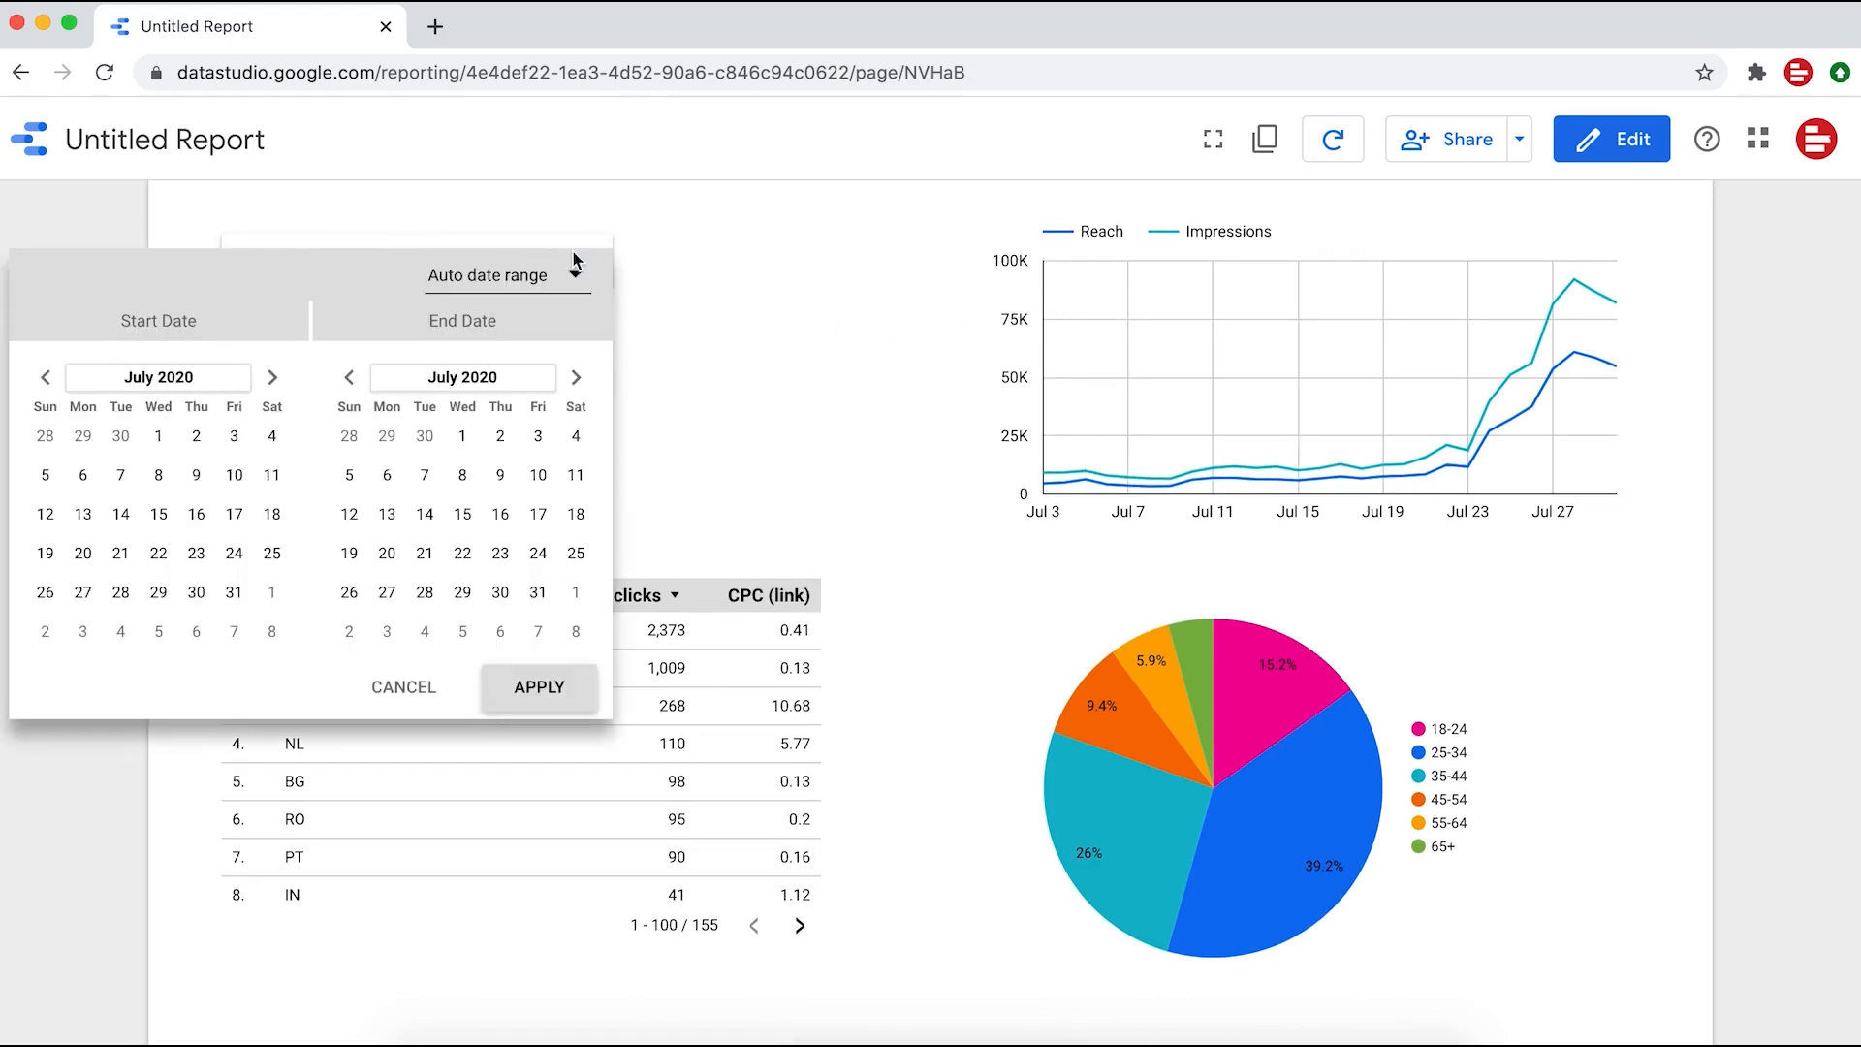
click(573, 281)
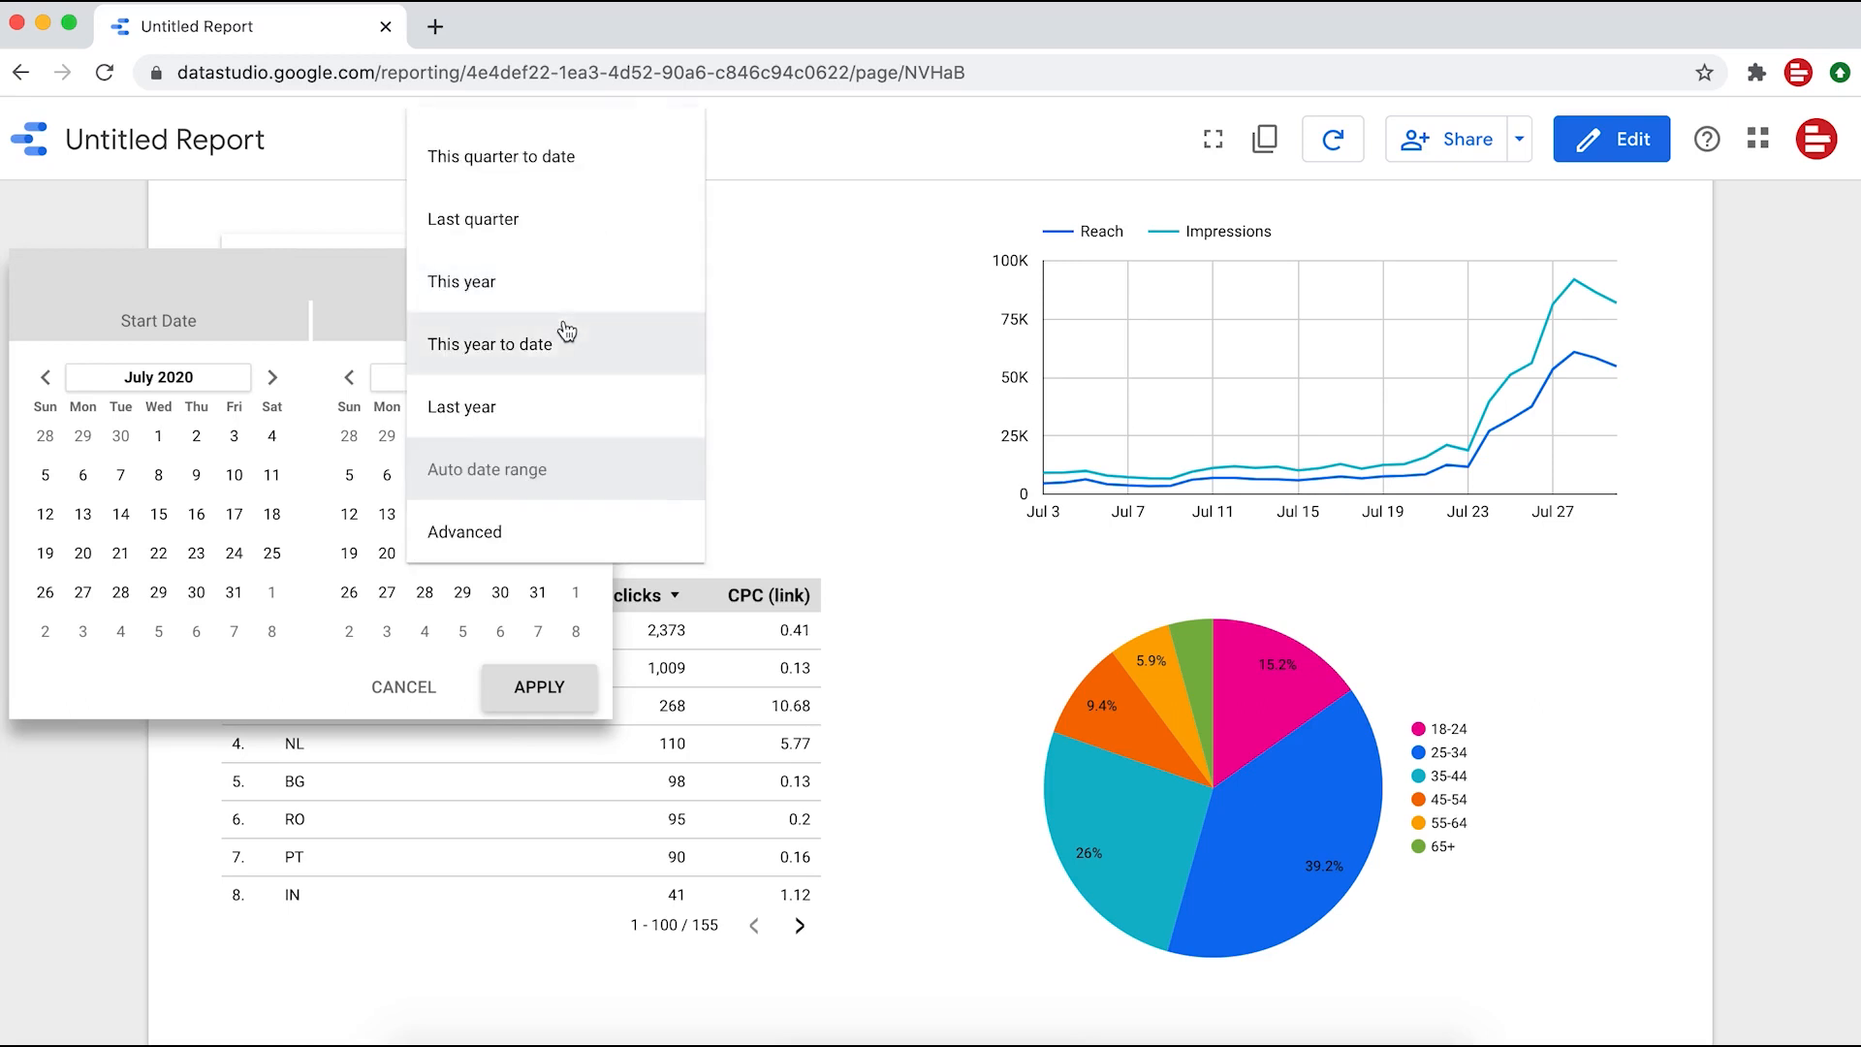
scroll(566, 331, up, 3)
scroll(565, 334, down, 3)
scroll(561, 333, up, 5)
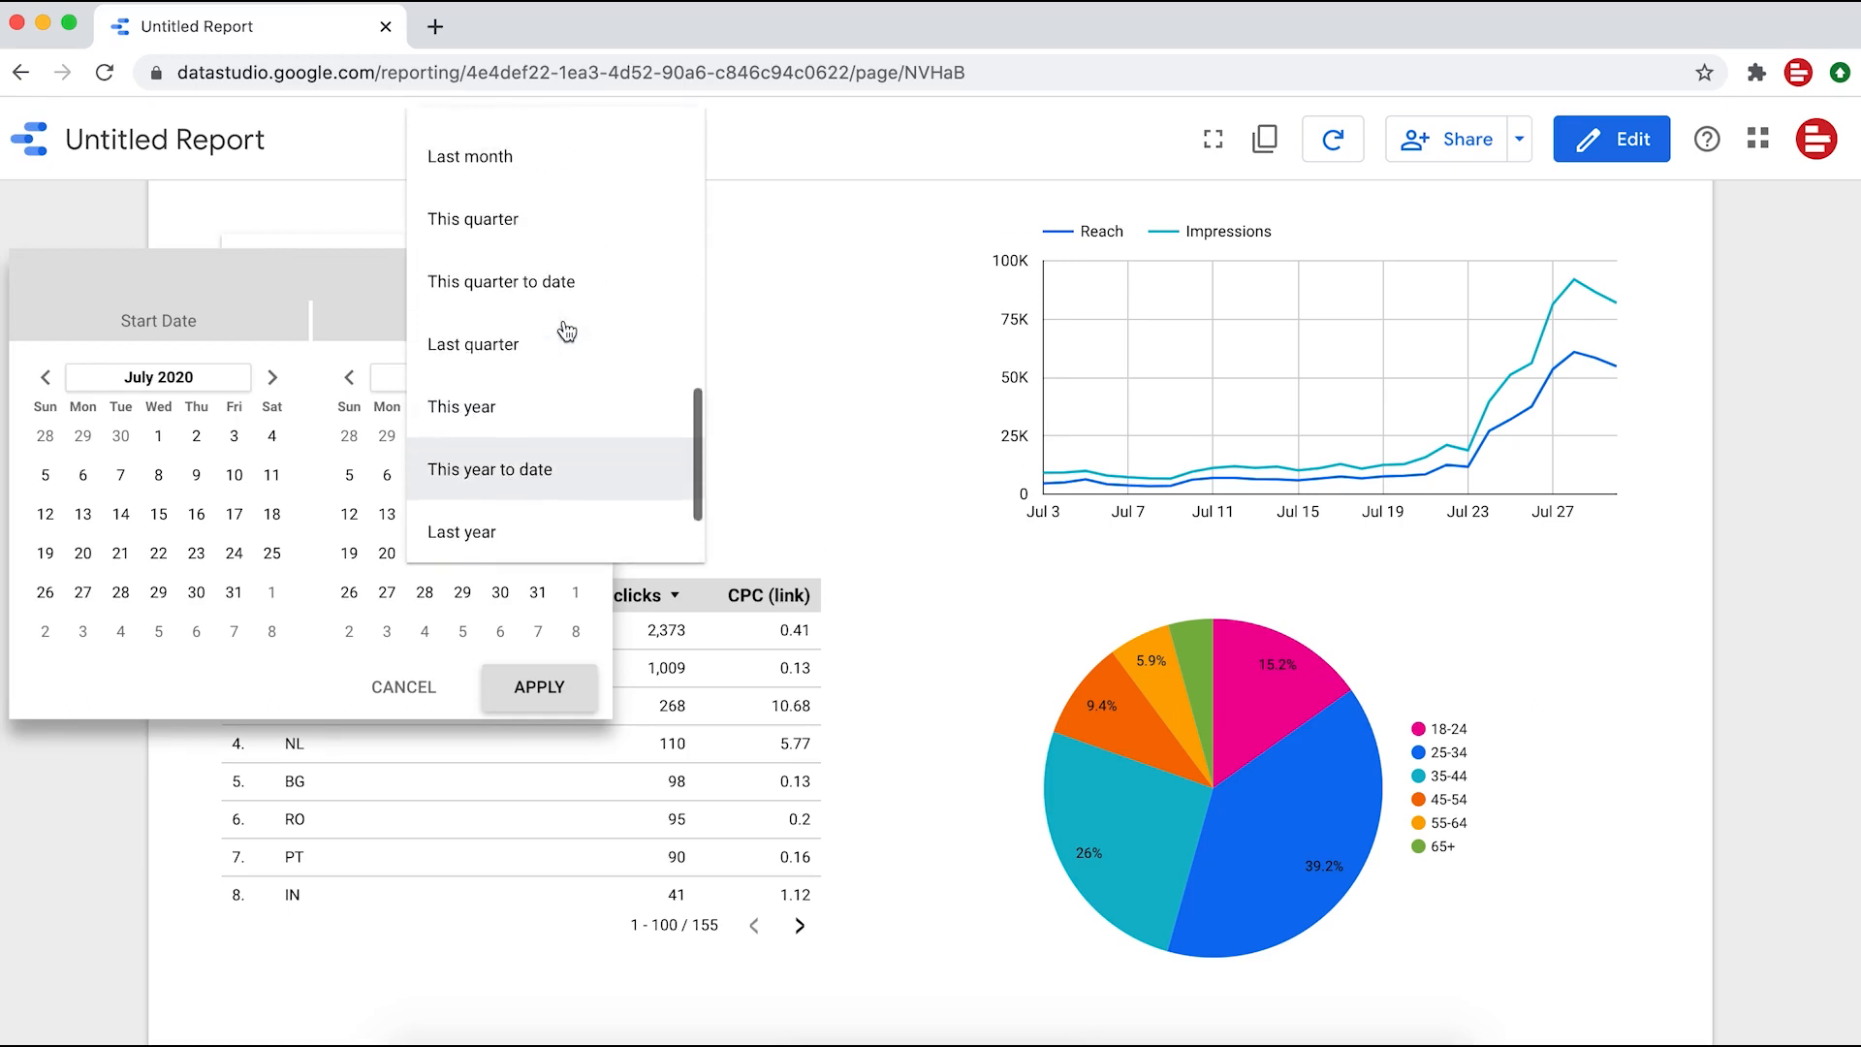
click(521, 288)
click(559, 686)
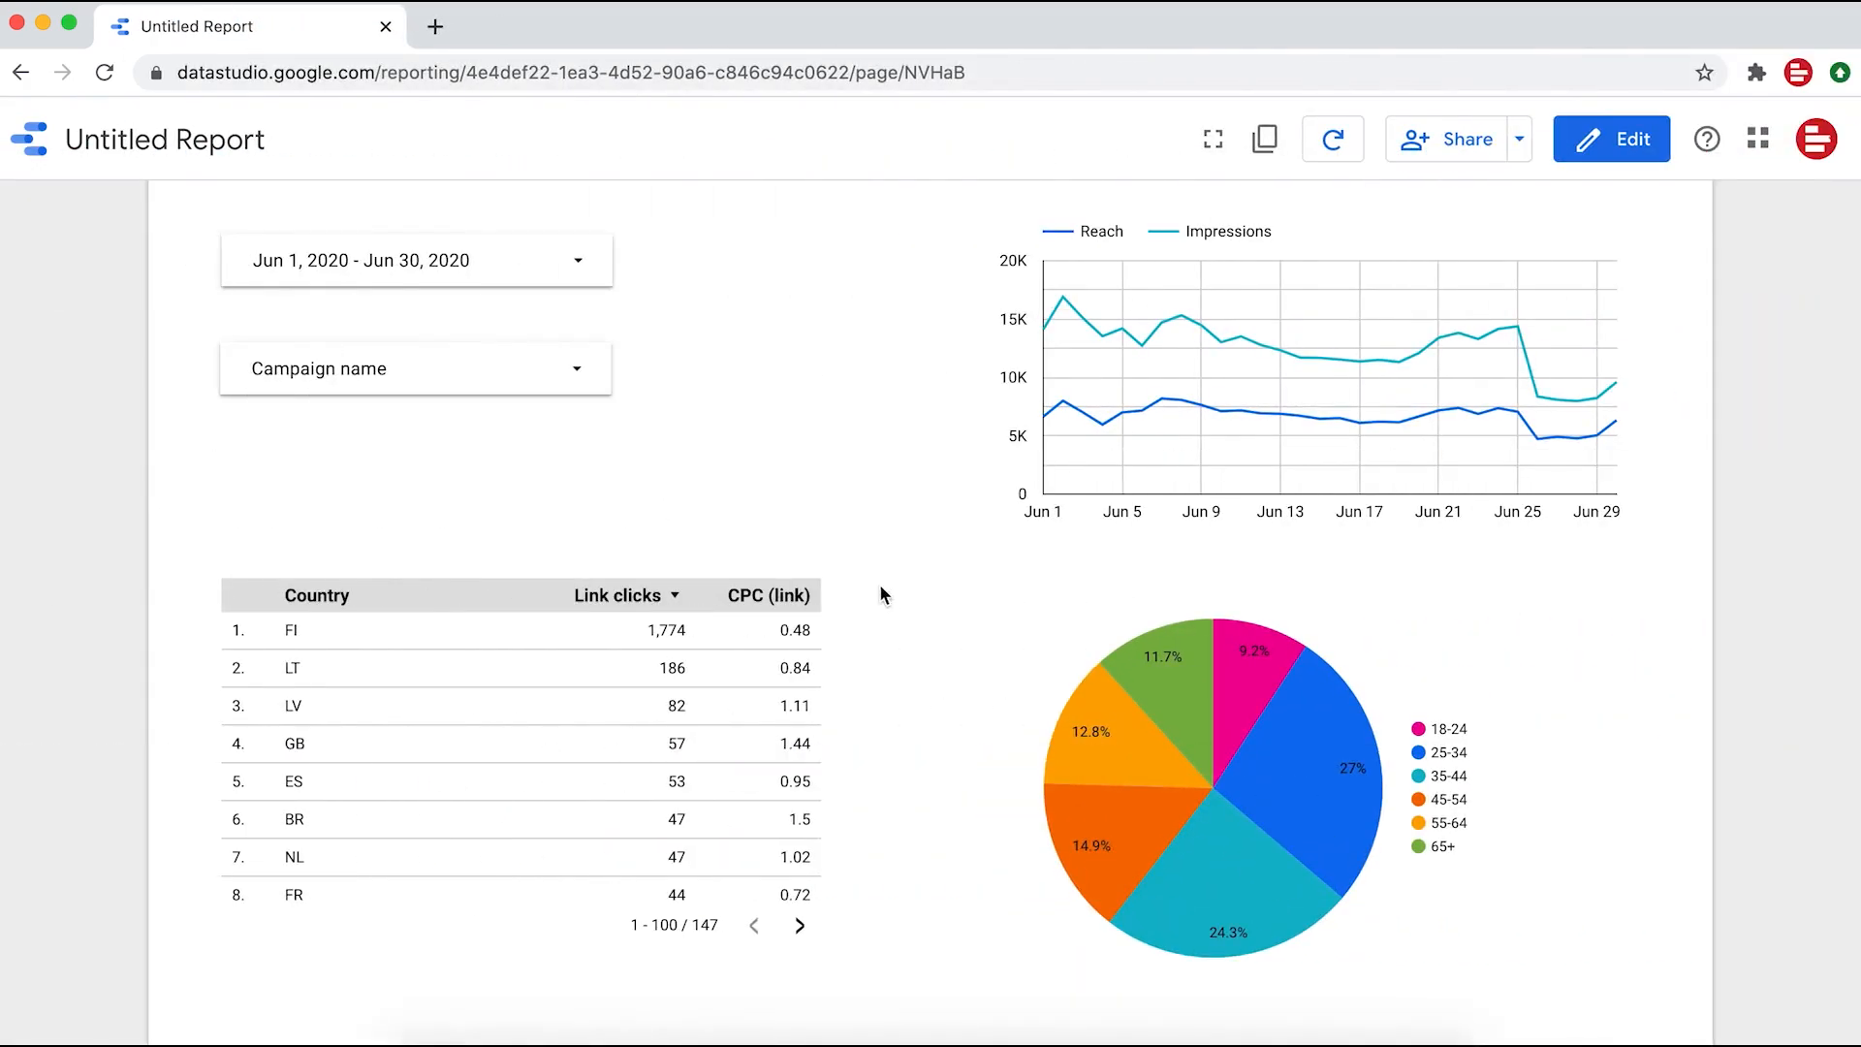
- Sort the country table by CPC (link) in descending order and filter the report to only the #RECRUITING campaign
click(786, 599)
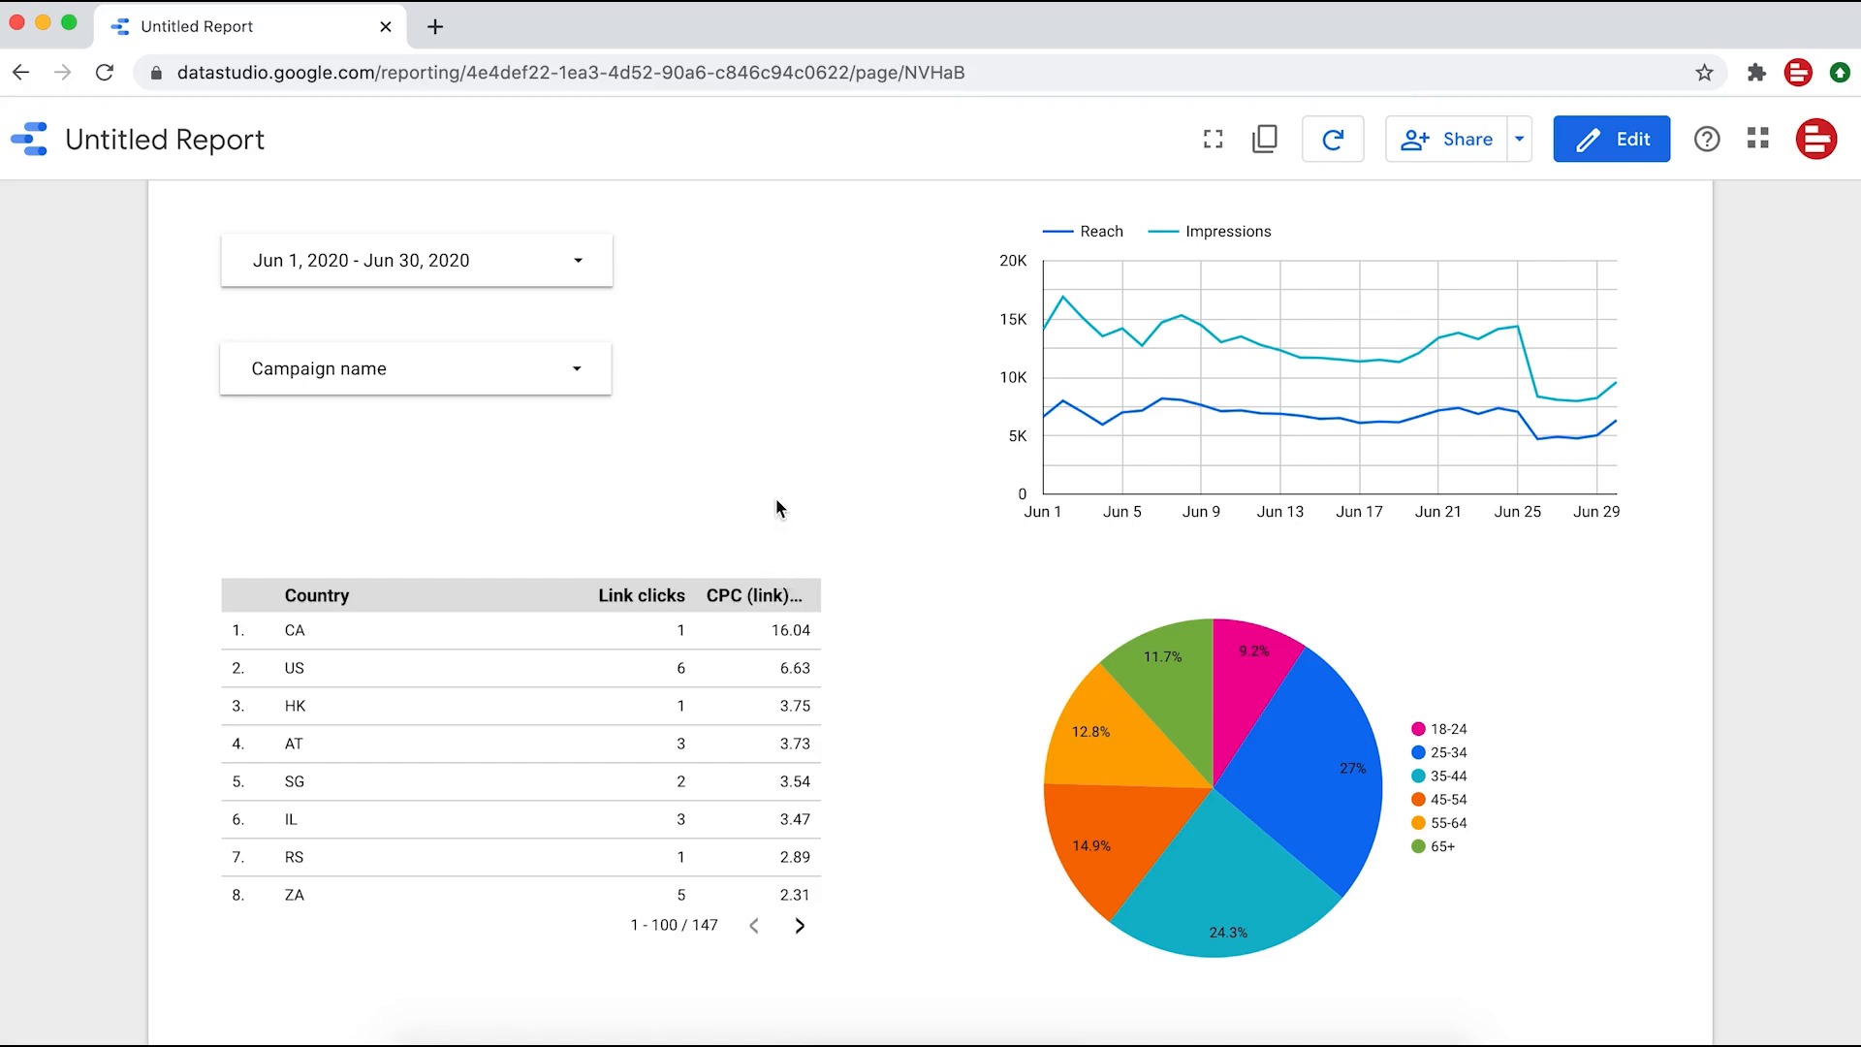
click(580, 377)
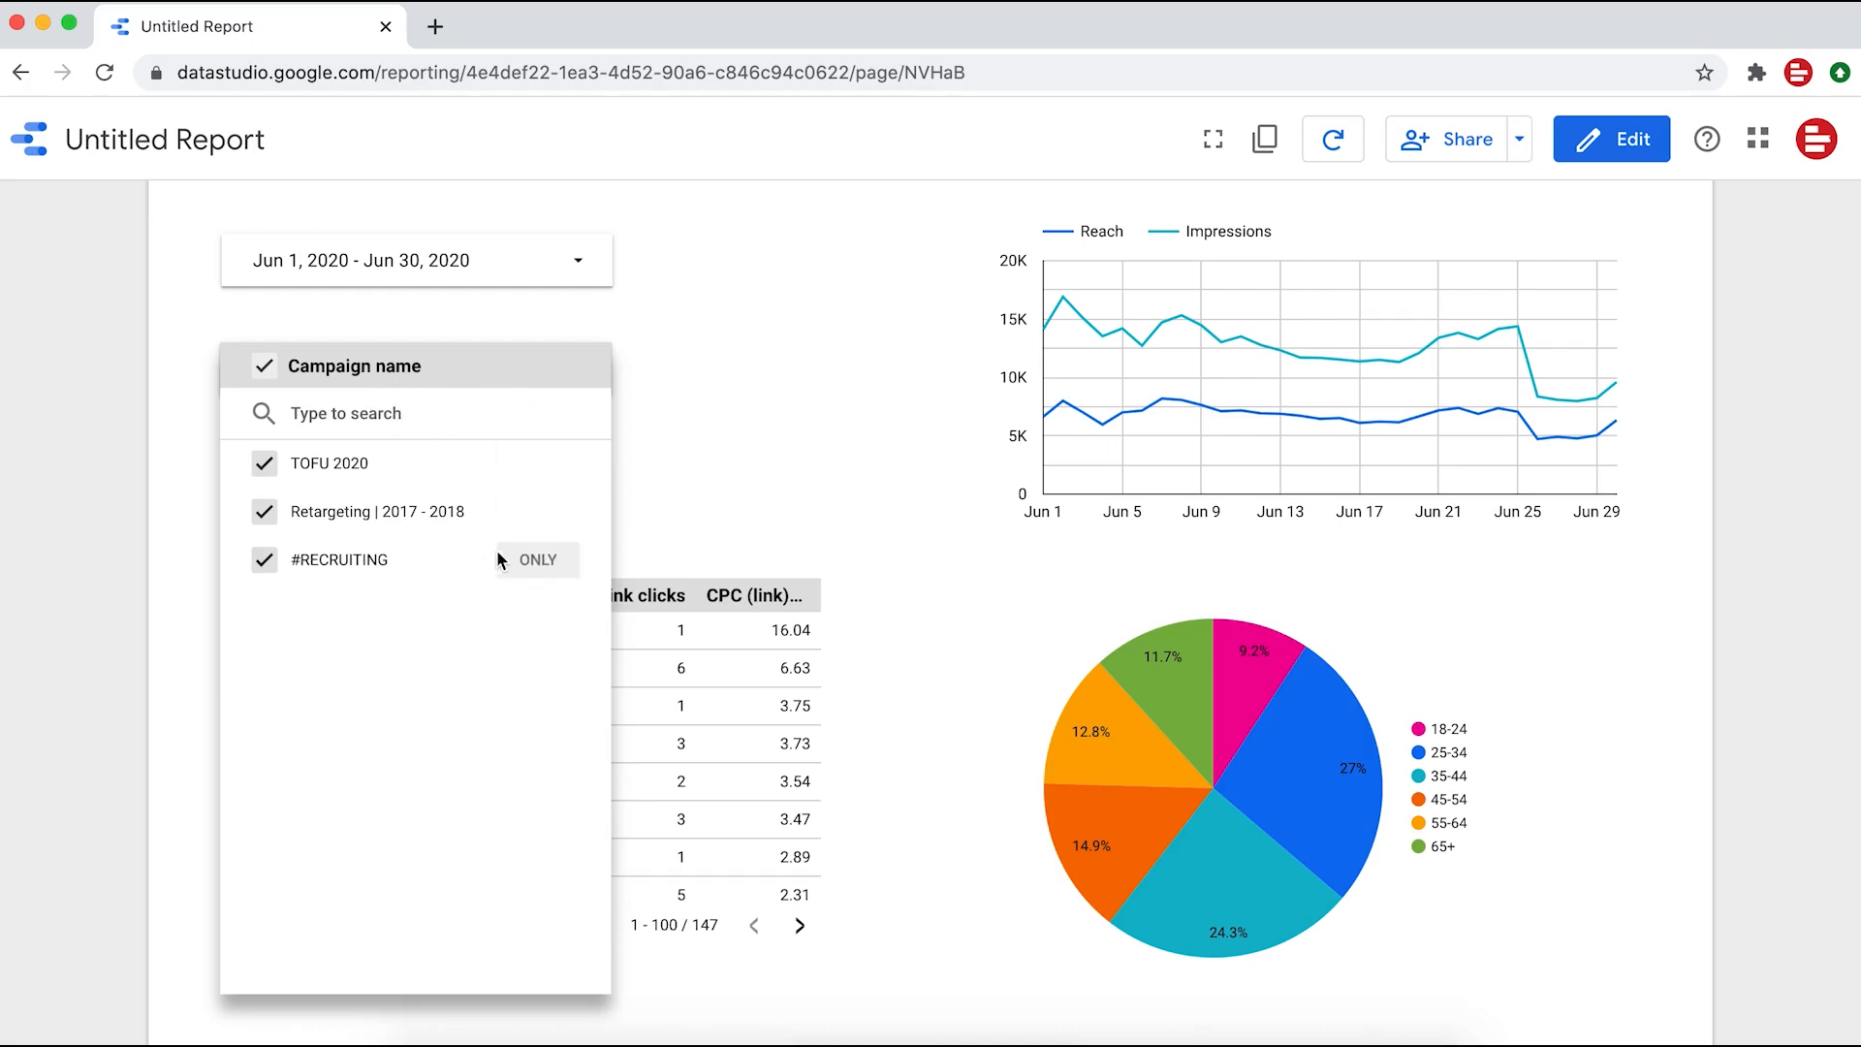
click(539, 563)
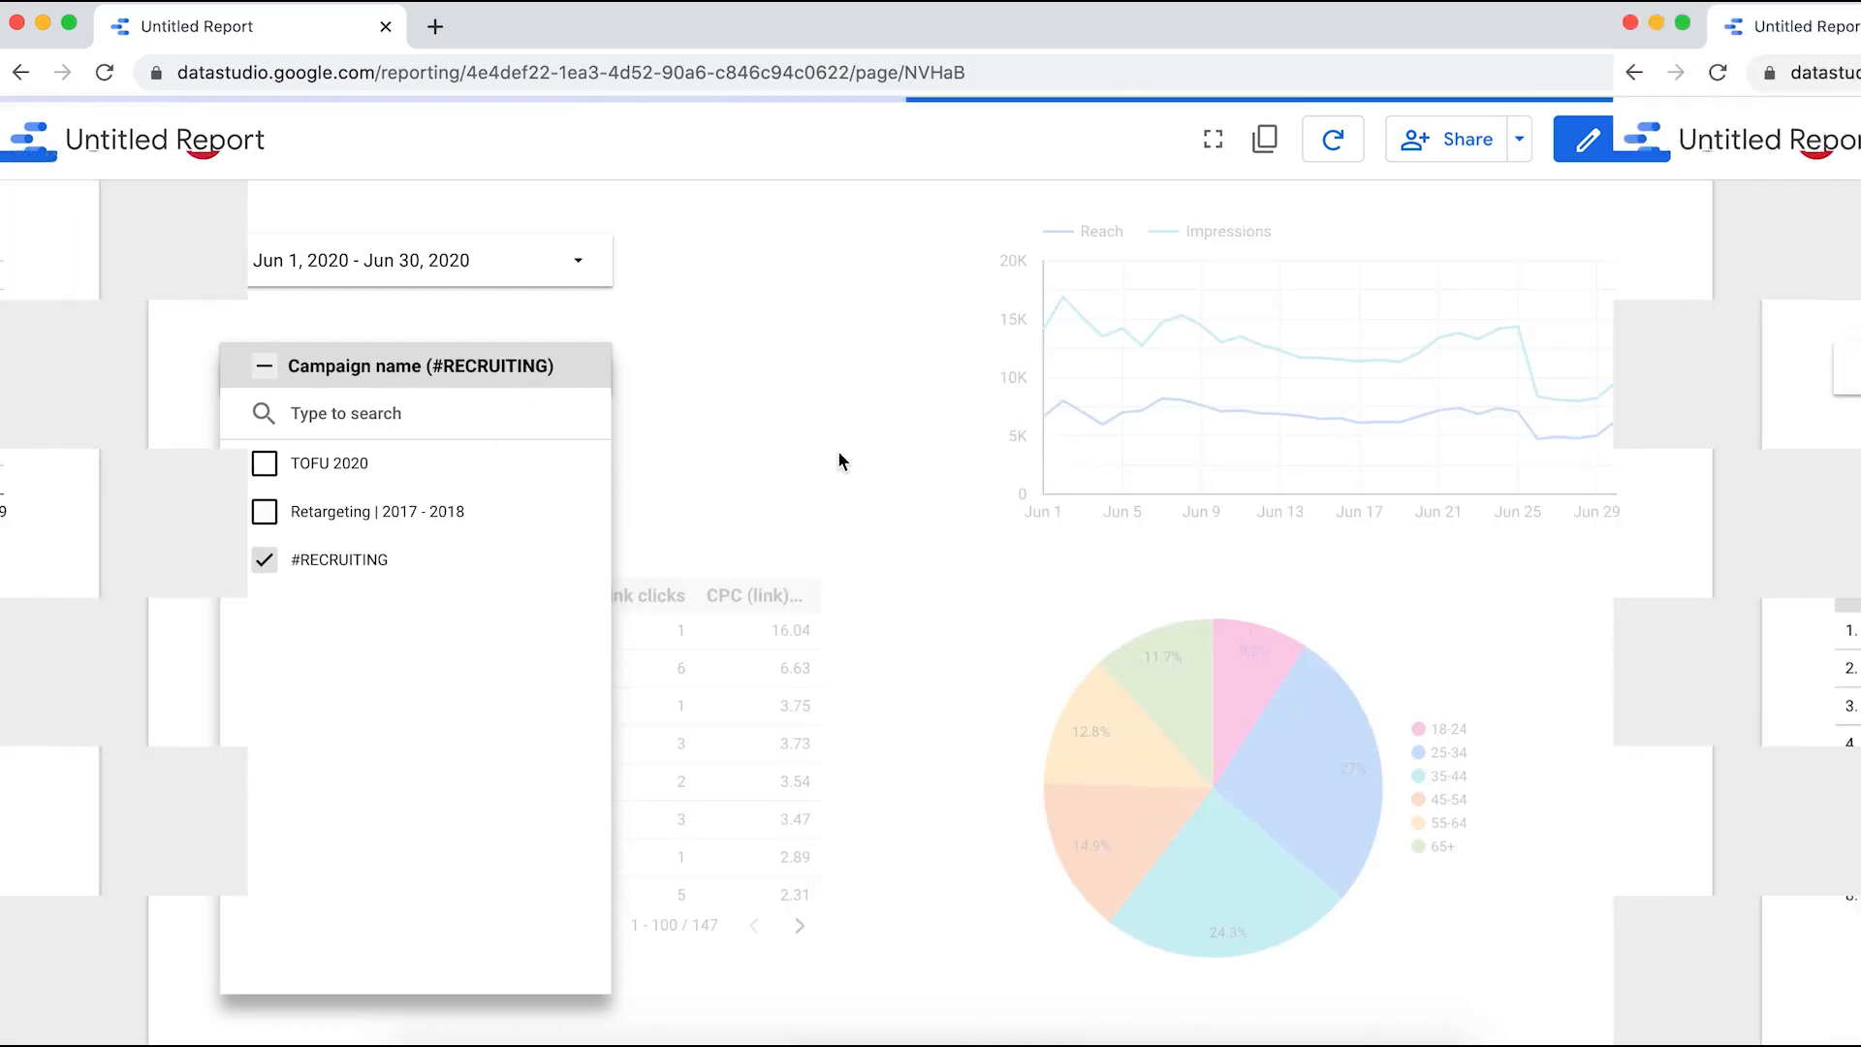
click(841, 461)
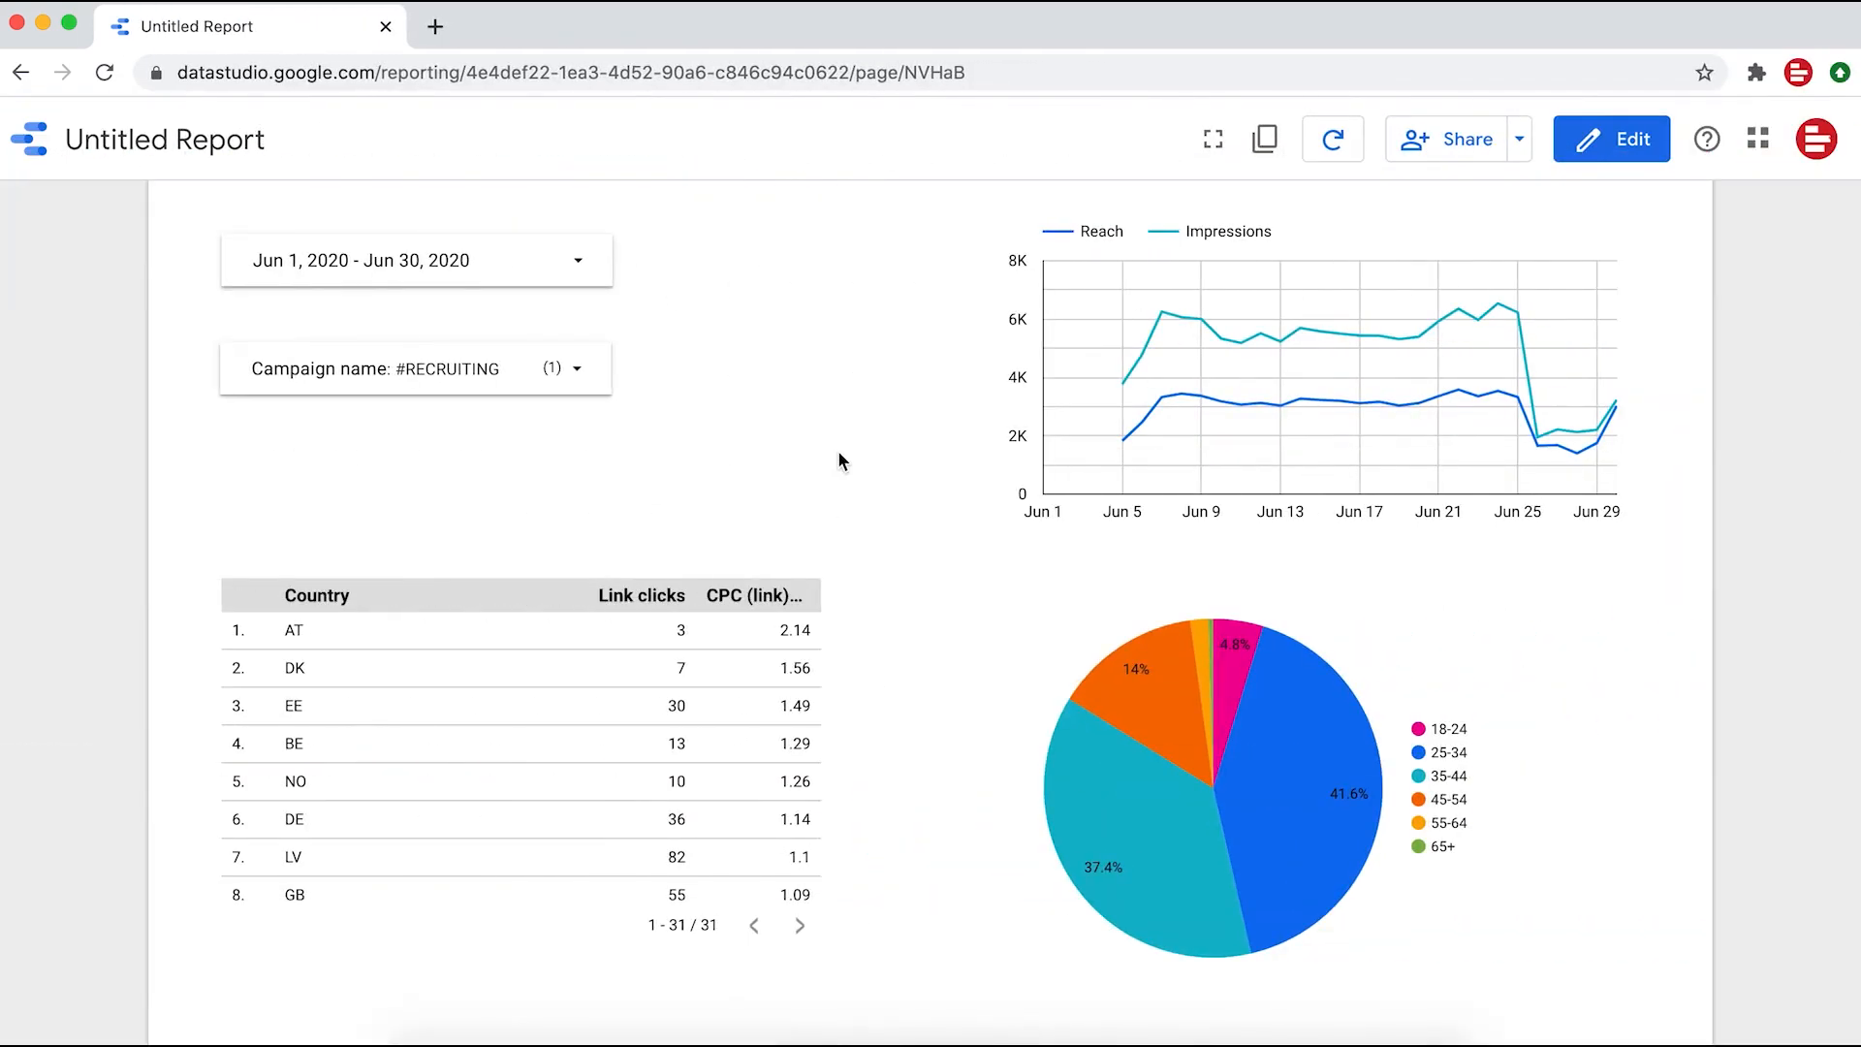
- Sort the country table by Link clicks in descending order
click(616, 596)
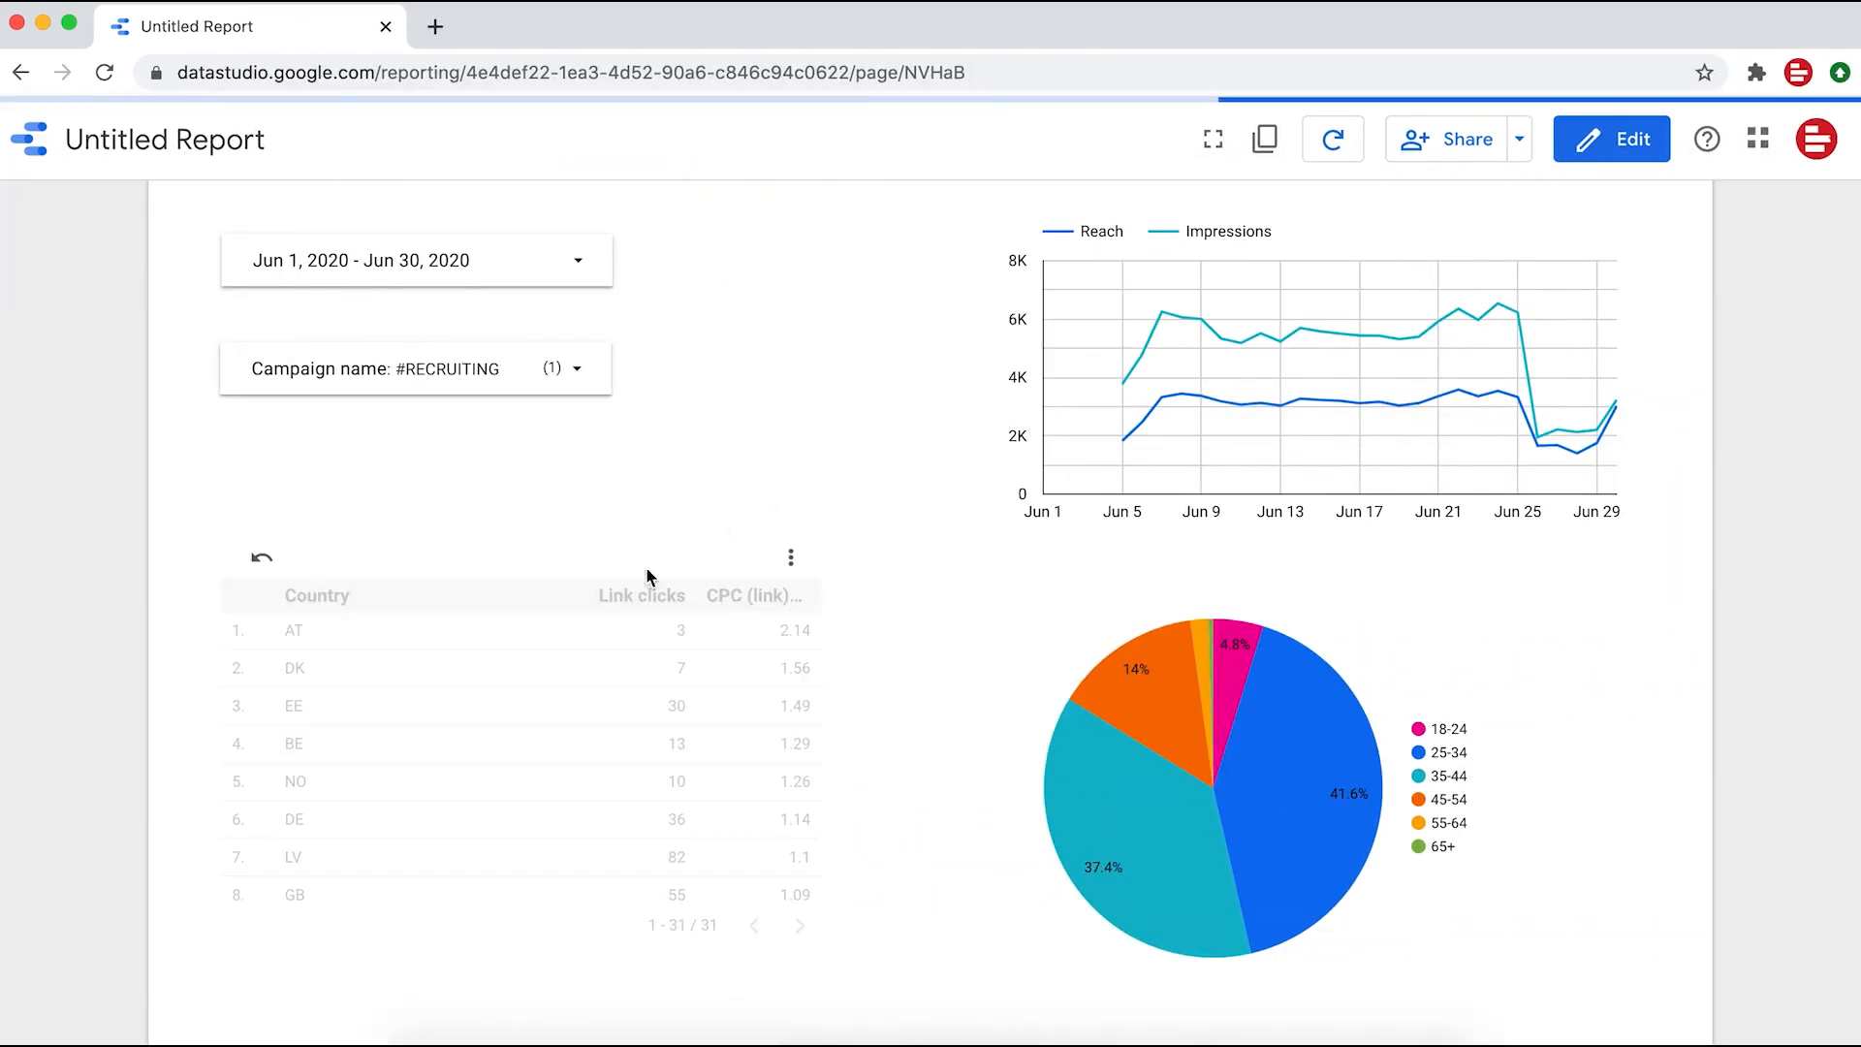
mouse_move(1171, 827)
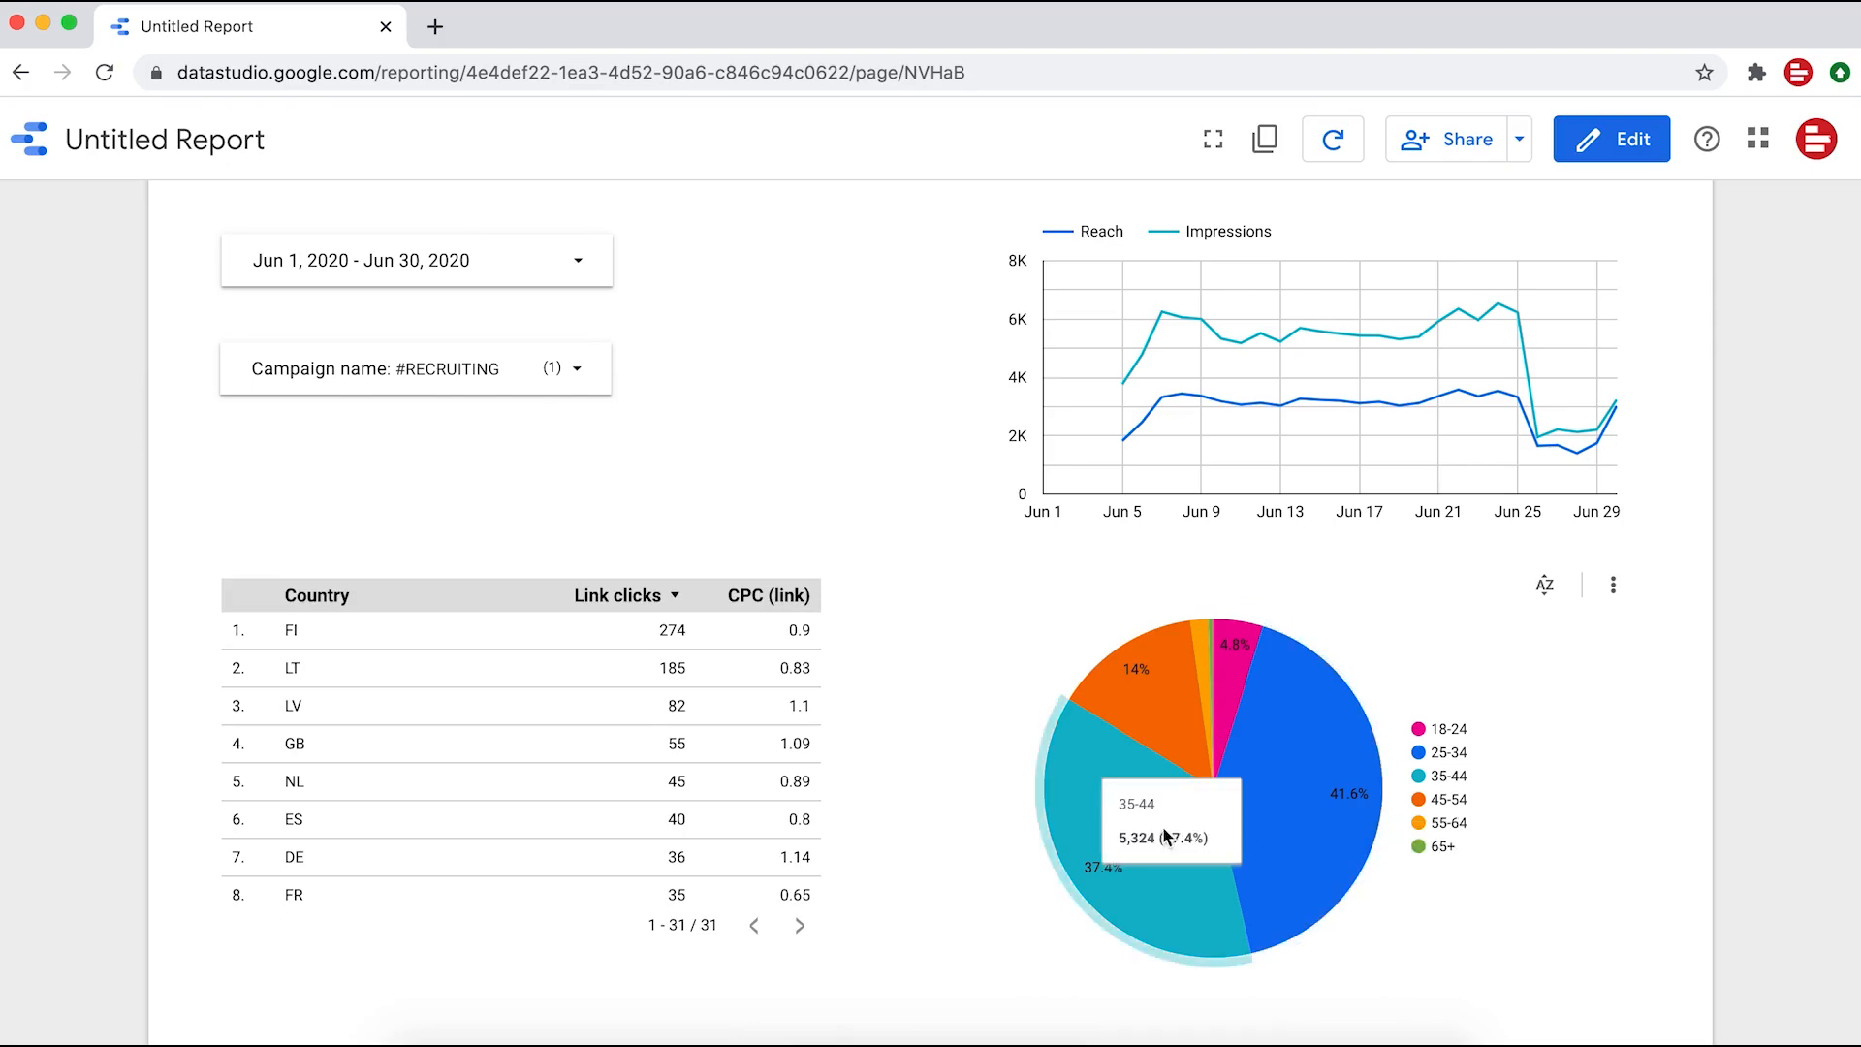